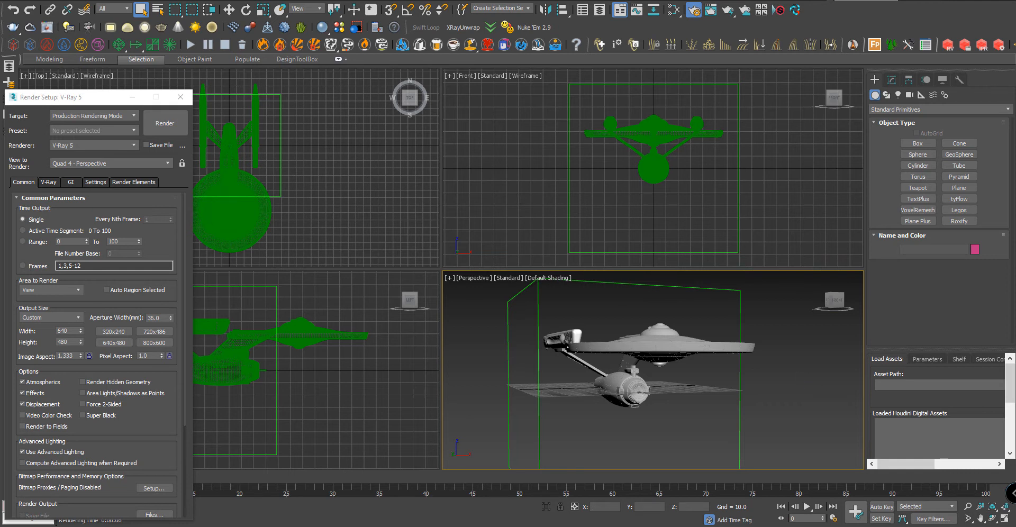
Merge VRayLight001 and VRayLight002 into the scene from the ENT_PHASEII_VRAY_v01.max file in the V-Ray folder
left_click(8, 1)
mouse_move(54, 140)
left_click(139, 162)
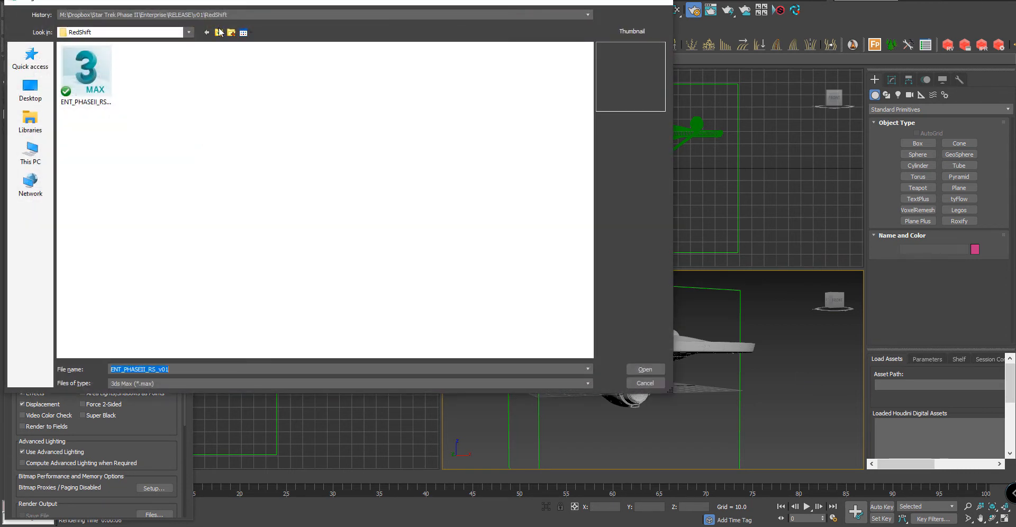
left_click(220, 32)
double_click(146, 91)
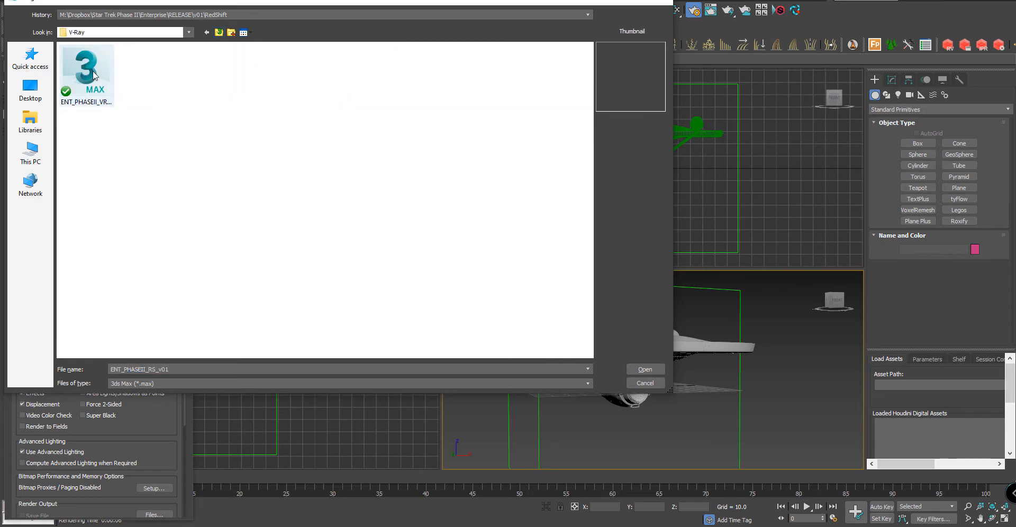
double_click(87, 74)
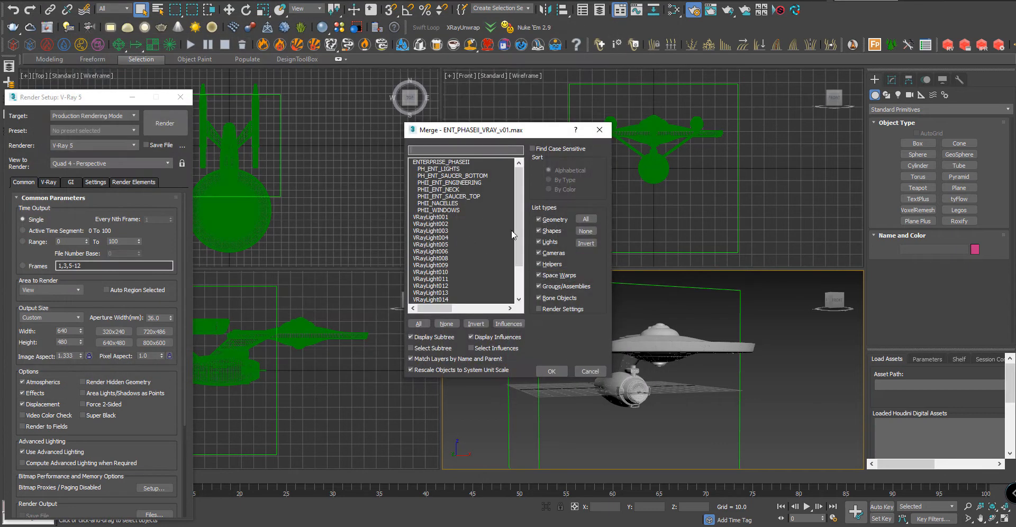
left_click_drag(453, 218, 455, 224)
left_click(550, 372)
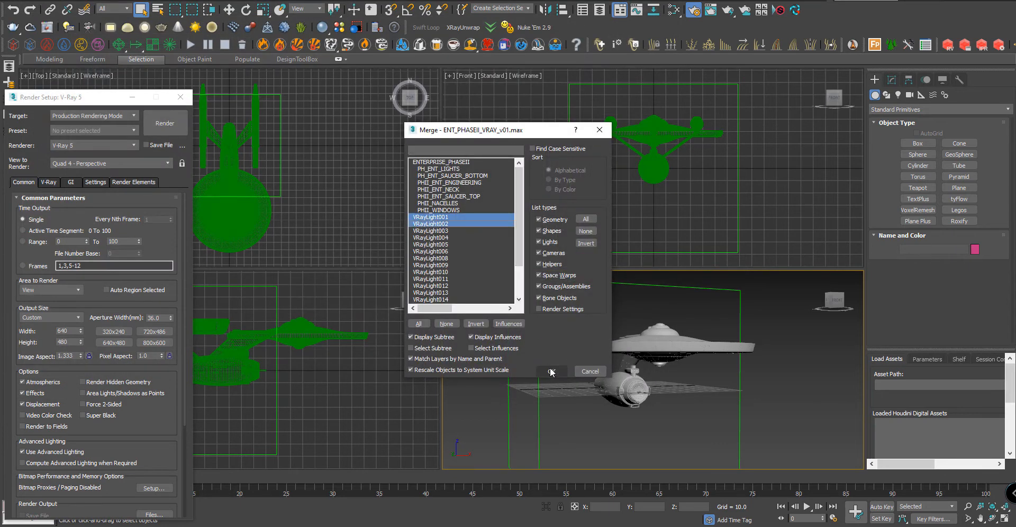
left_click(694, 388)
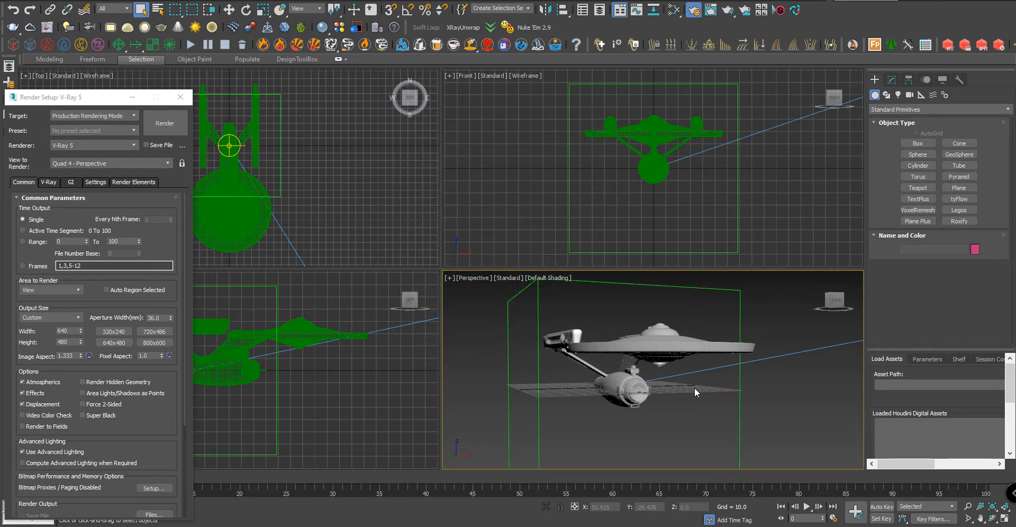
Render the perspective view with V-Ray and move the frame buffer aside to uncover the ship in the viewport
left_click(179, 132)
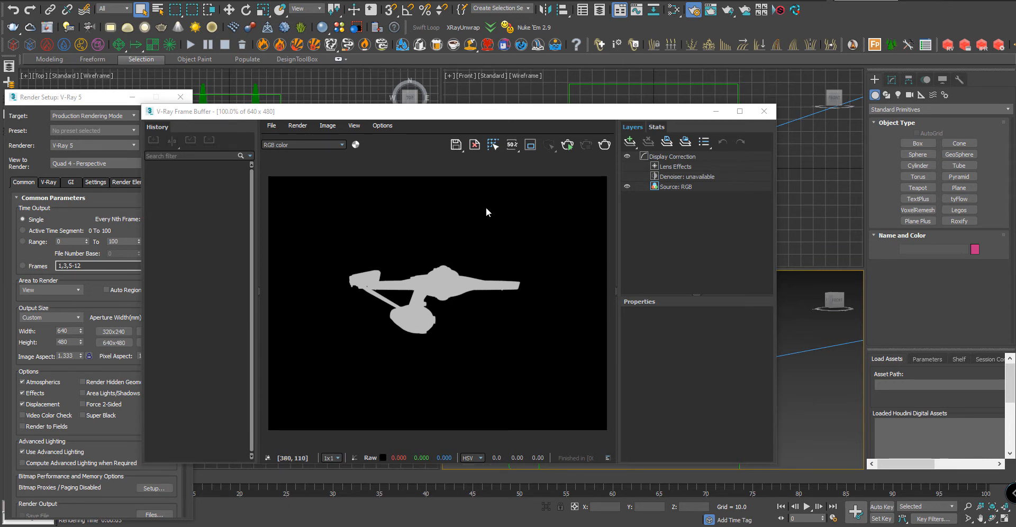
left_click_drag(674, 111, 515, 120)
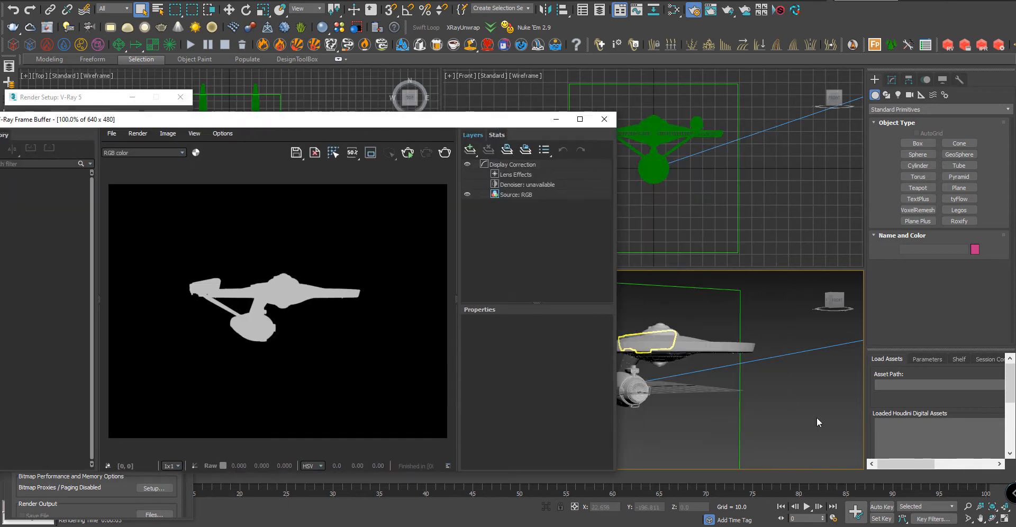
left_click(811, 405)
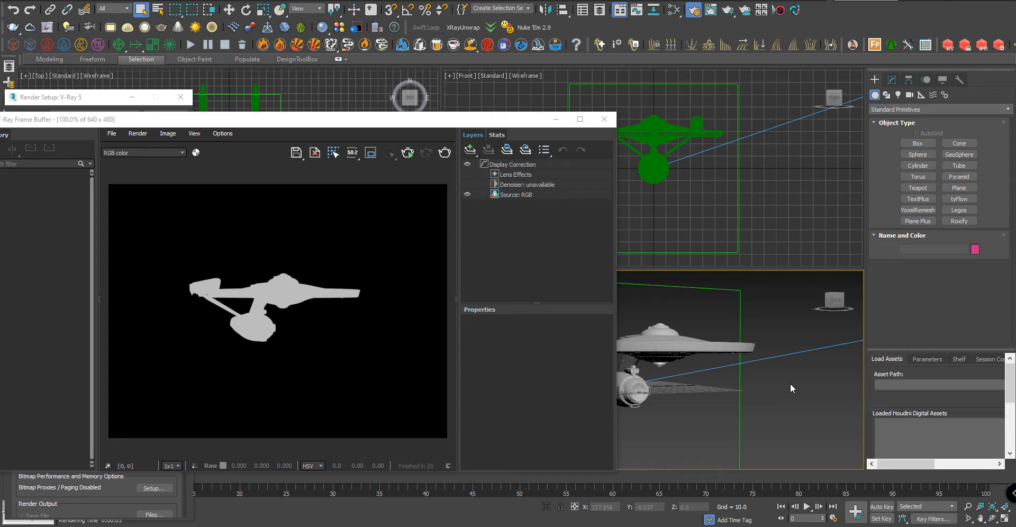
Open the Slate Material Editor, arrange it beside the frame buffer, and close the Render Setup window
key("m")
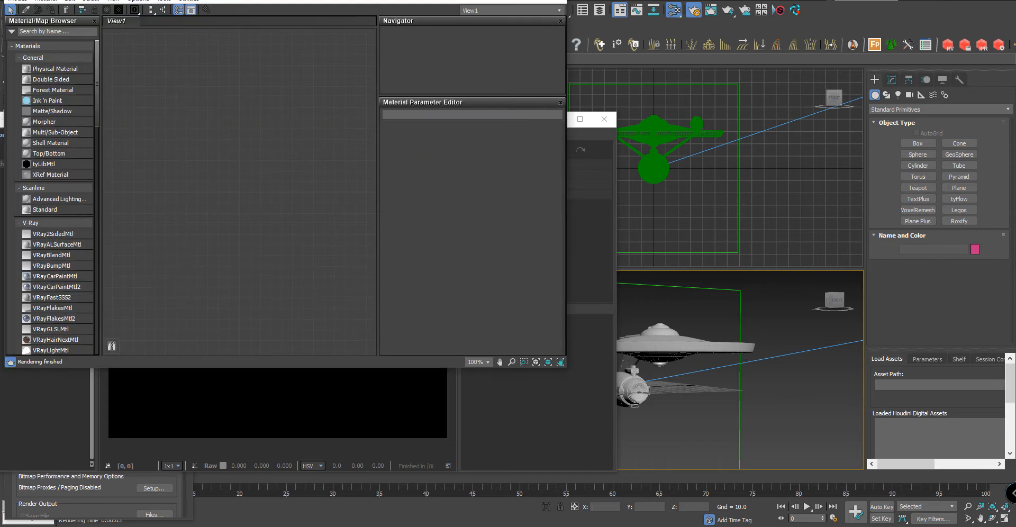
left_click_drag(321, 0, 709, 16)
left_click_drag(157, 118, 362, 118)
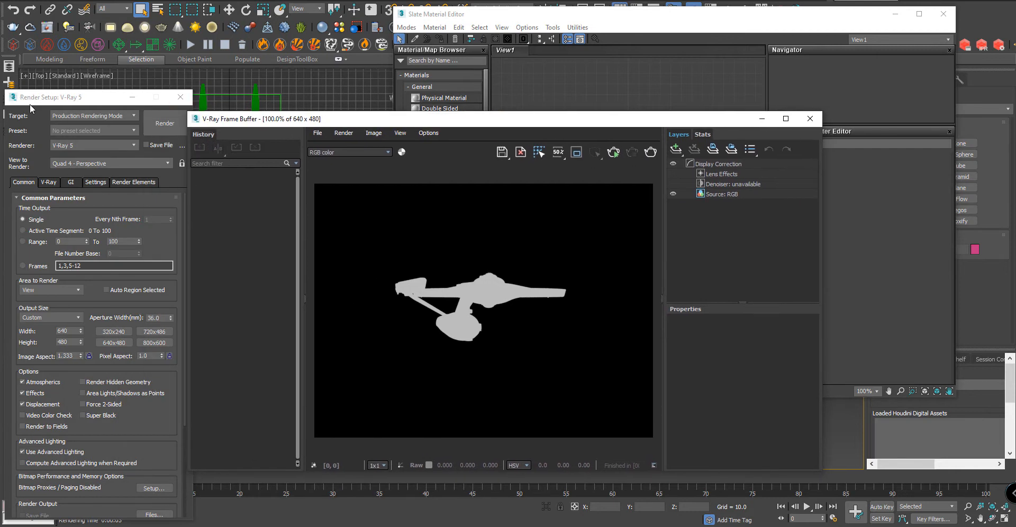
left_click(180, 97)
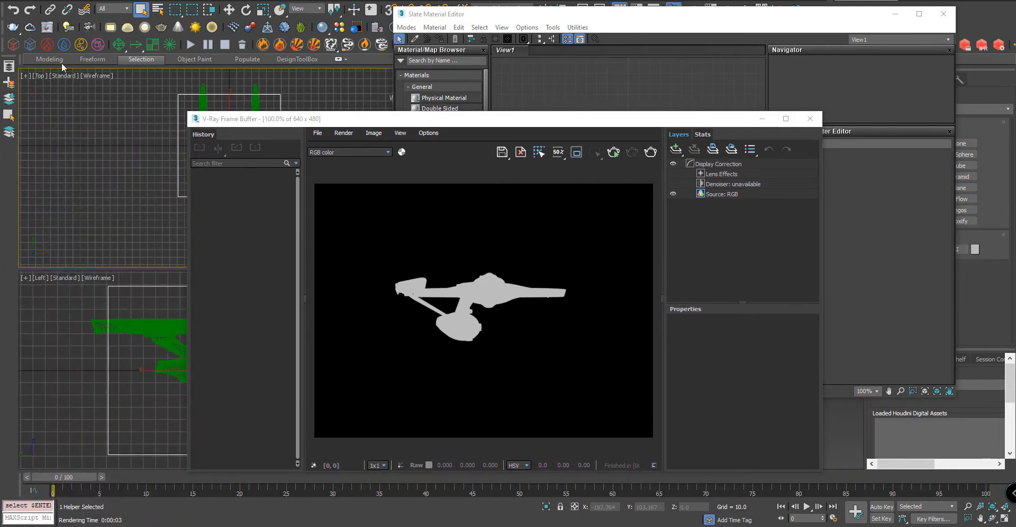
Show the scene's object list and highlight all parts under ENTERPRISE_PHASEII, from PH_ENT_LIGHTS to PHII_WINDOWS, then clear the selection
left_click(9, 67)
left_click(35, 116)
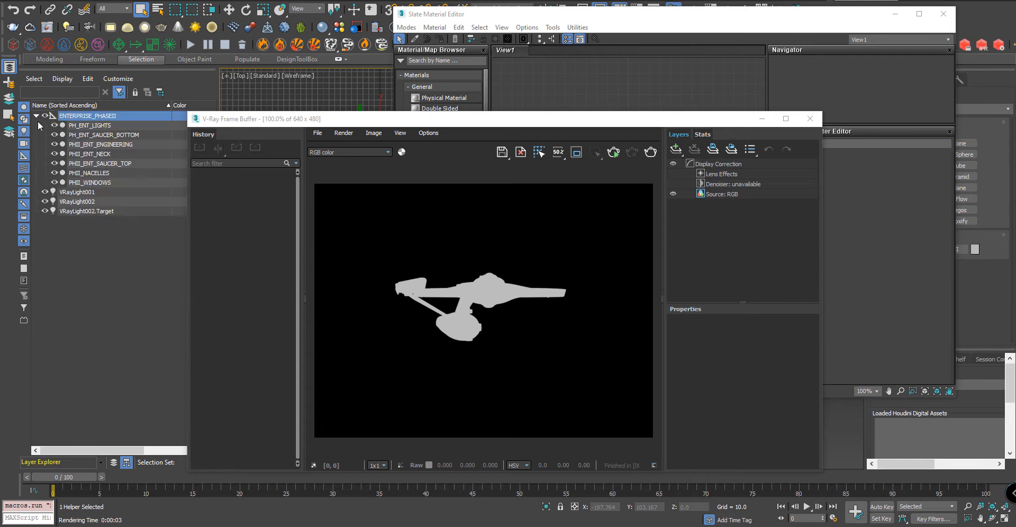
left_click(89, 182)
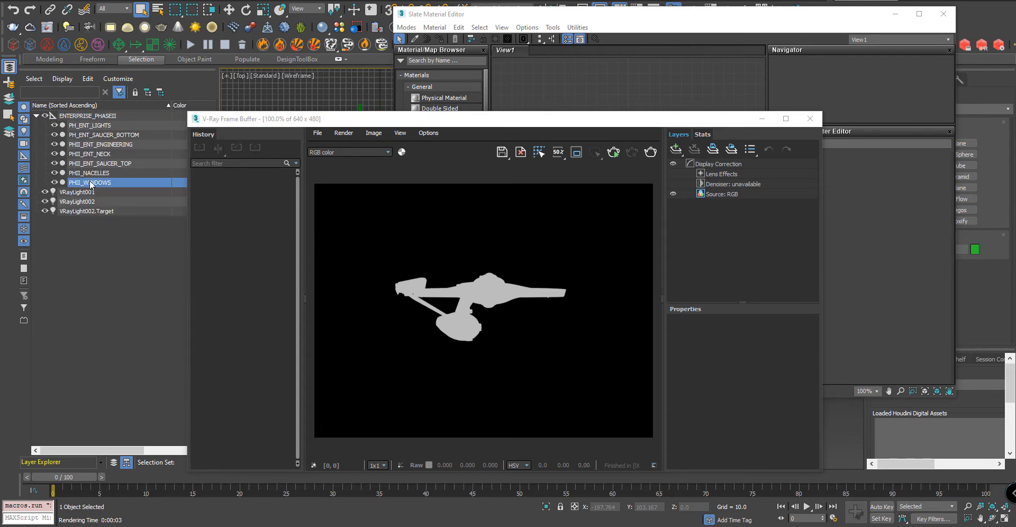
left_click(118, 127, "shift")
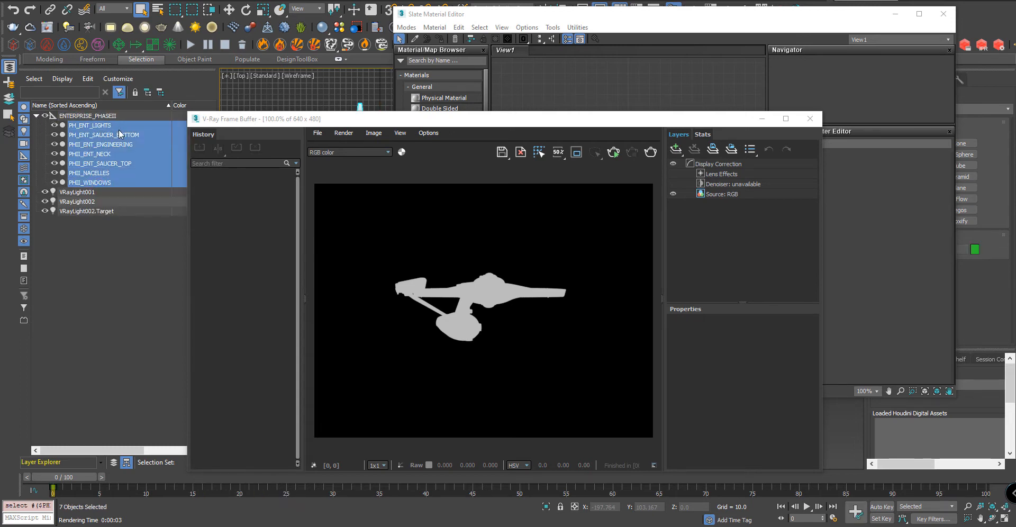
left_click(106, 289)
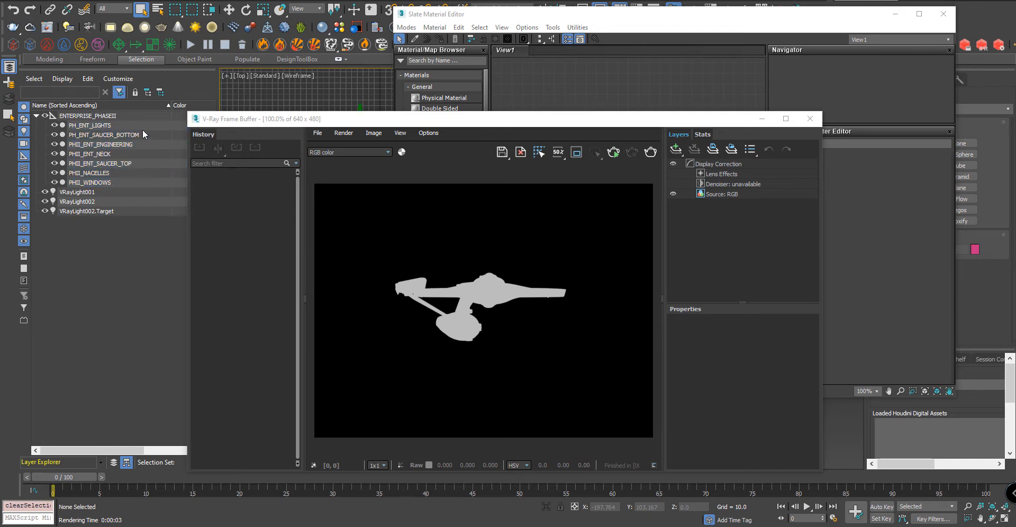
Select PHII_ENT_SAUCER_TOP and pick its material from the object into the material editor's node view
left_click(110, 173)
left_click_drag(570, 119, 516, 205)
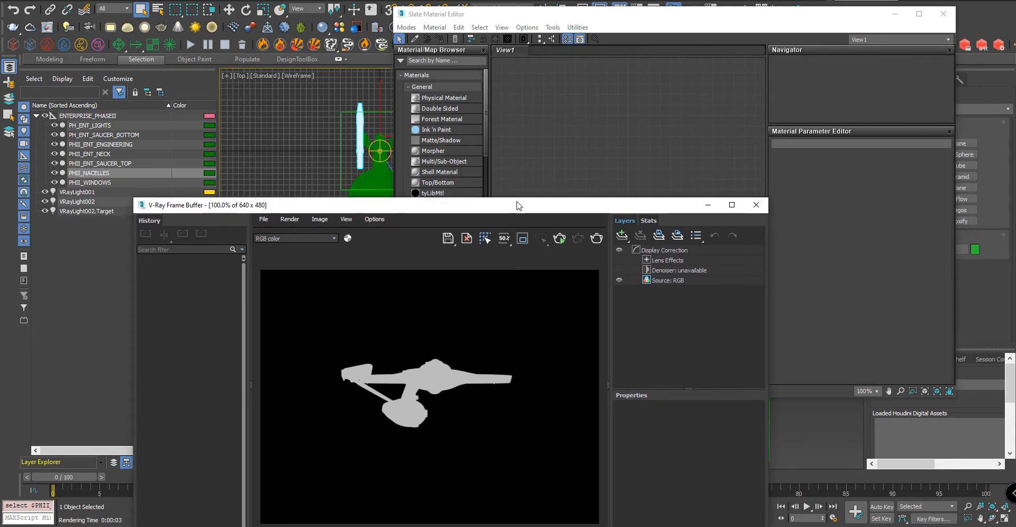
left_click(116, 164)
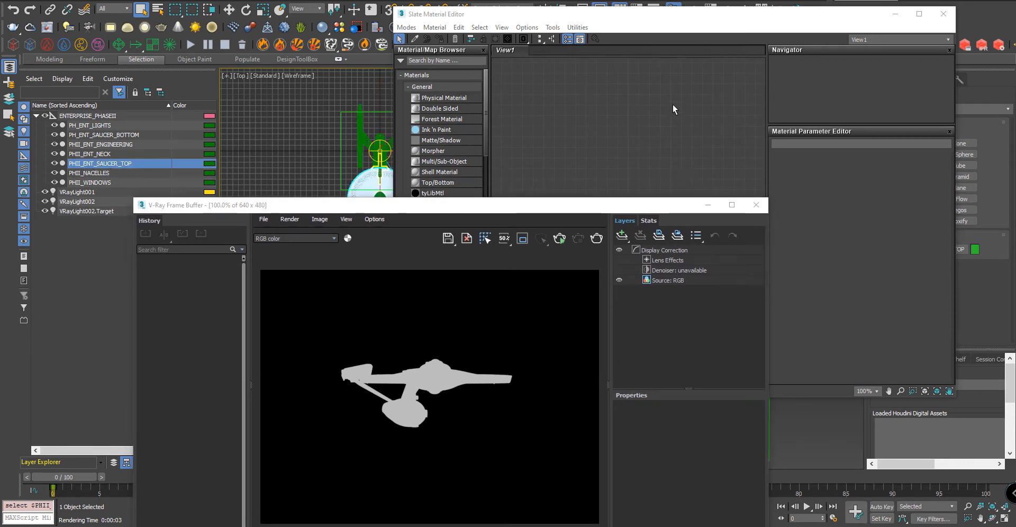
left_click(418, 38)
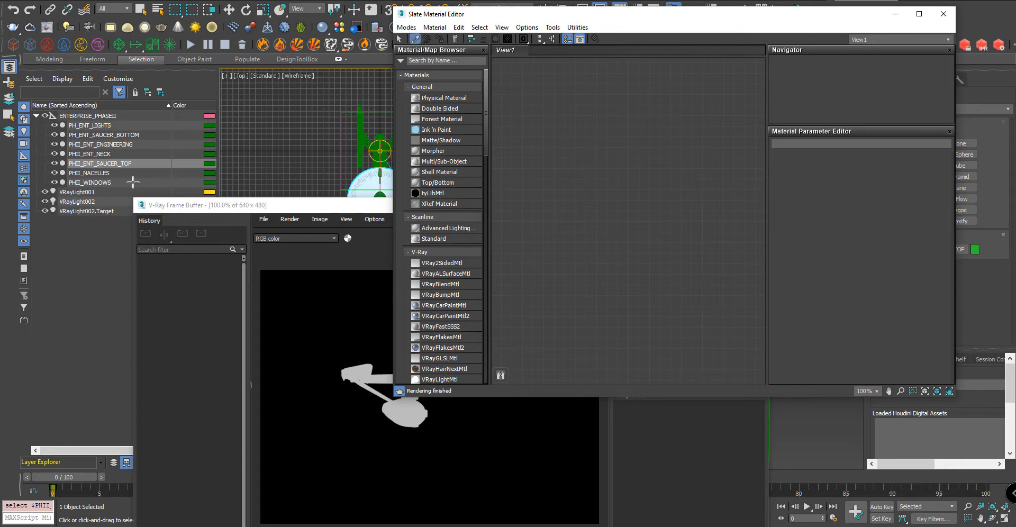
left_click(129, 163)
Examine the saucer top's RS Material node and the bitmaps feeding its diffuse, roughness, metalness and bump inputs
scroll(646, 149, "down", 2)
scroll(611, 159, "up", 2)
middle_click_drag(614, 212, 637, 194)
left_click(639, 199)
left_click_drag(674, 116, 678, 125)
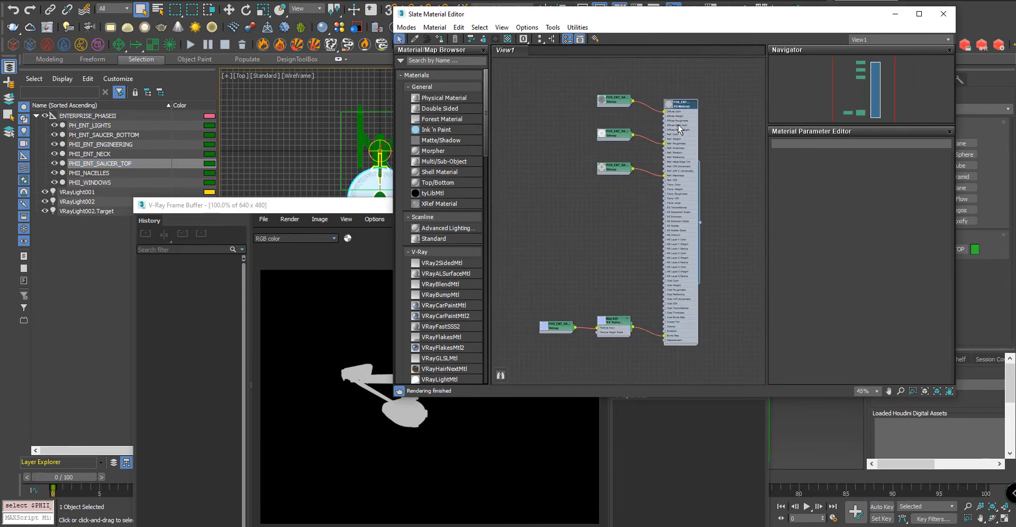
scroll(679, 129, "up", 8)
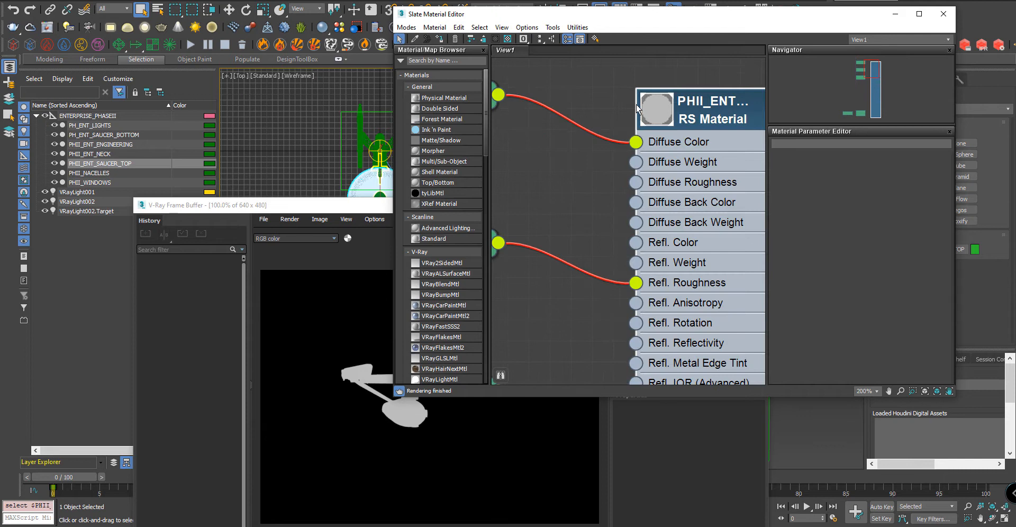
scroll(661, 113, "down", 9)
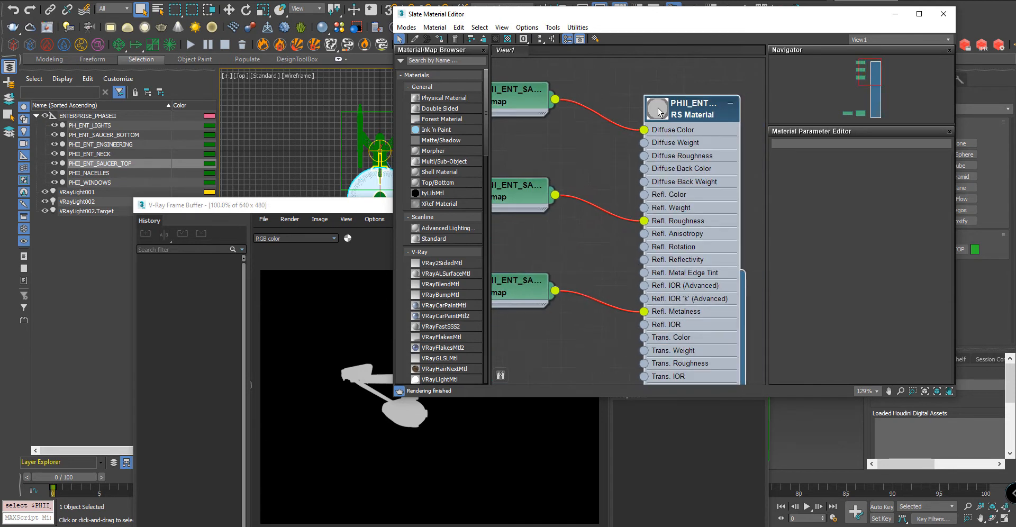
scroll(661, 112, "up", 2)
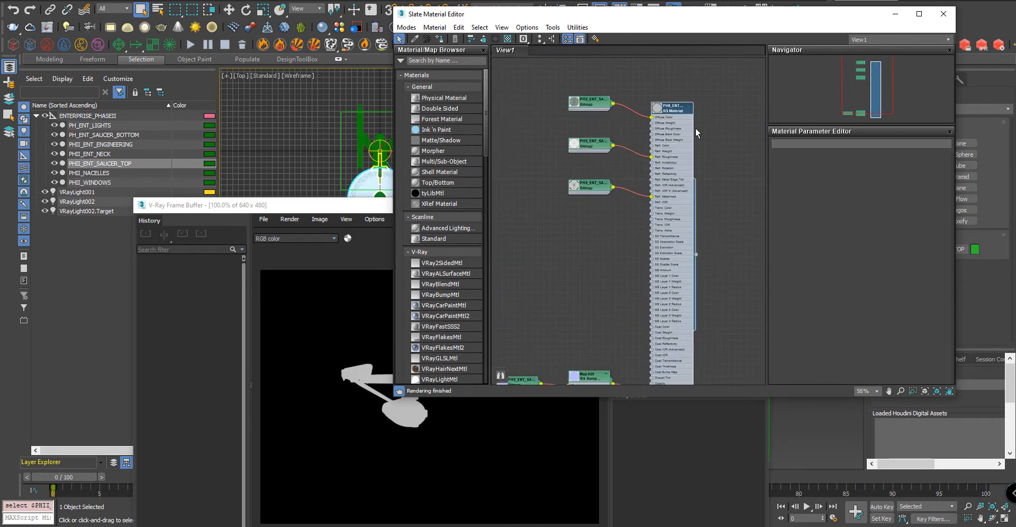
left_click_drag(663, 100, 695, 85)
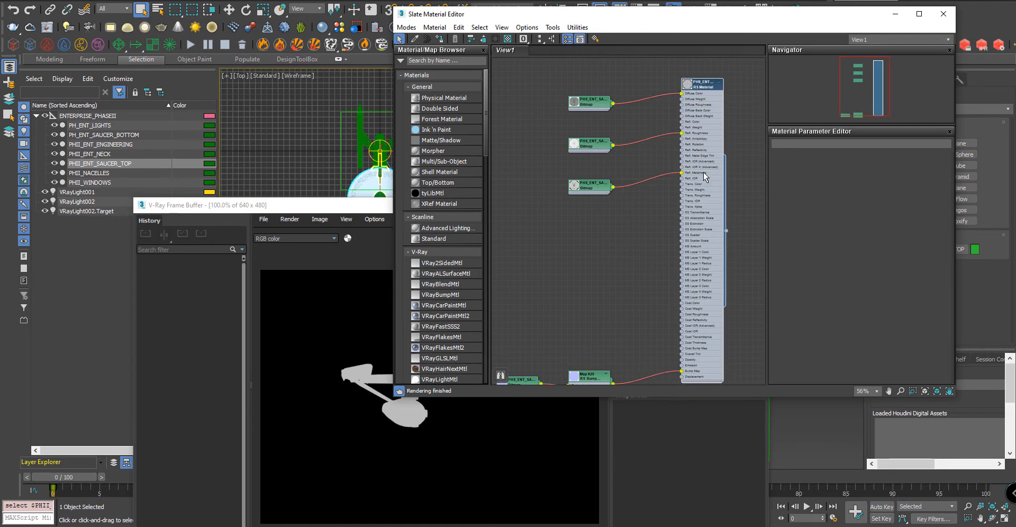
scroll(703, 175, "down", 2)
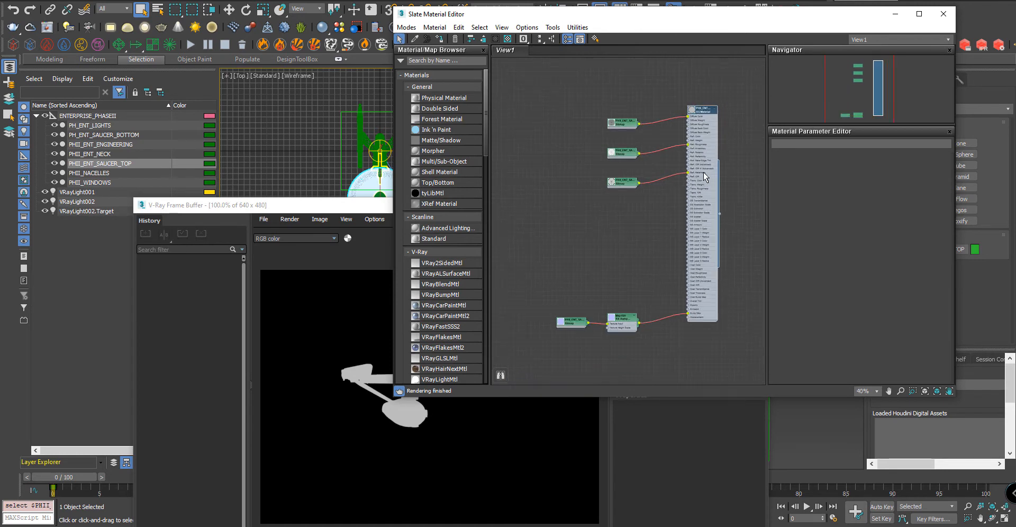
Change the PHII_ENT_SAUCER_TOP material's type from RS Material to VRayMtl
double_click(704, 129)
right_click(705, 129)
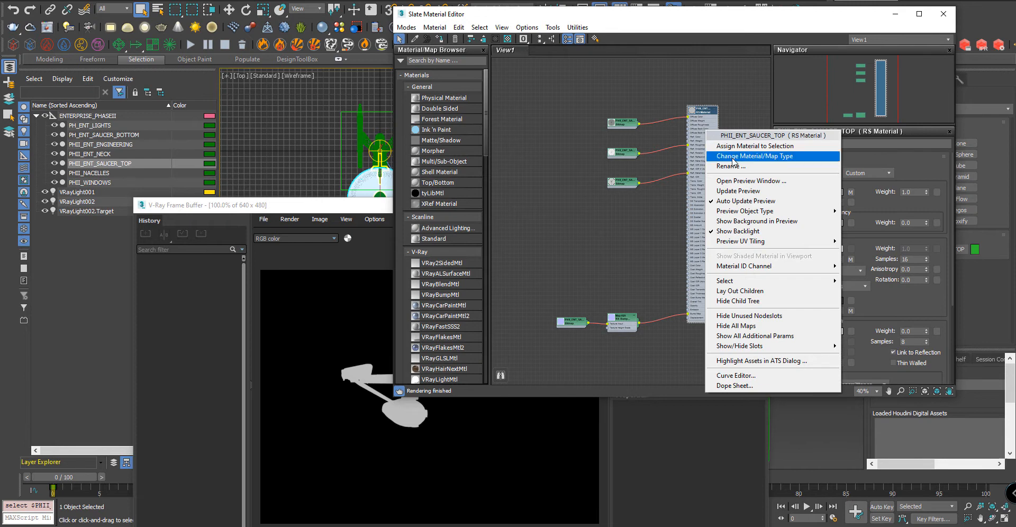
left_click(733, 157)
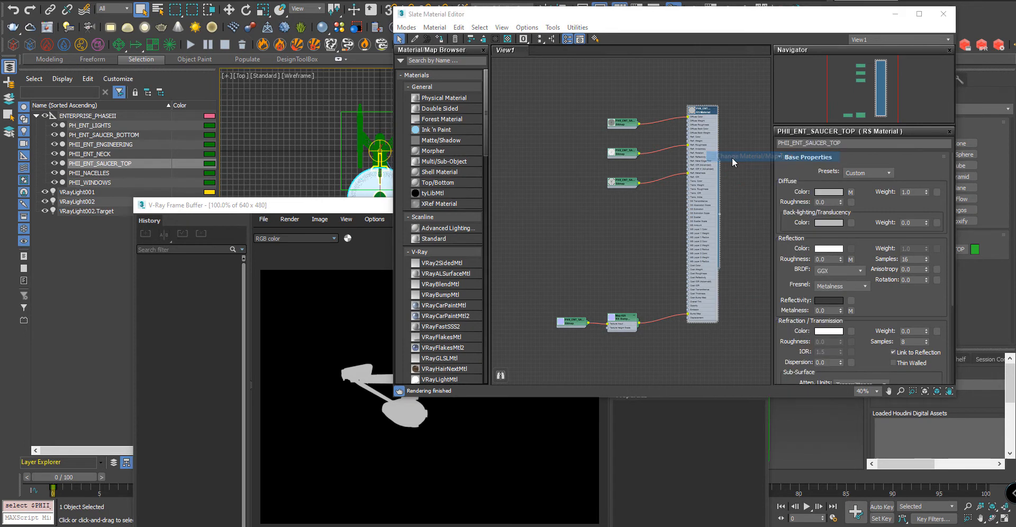
scroll(116, 464, "down", 3)
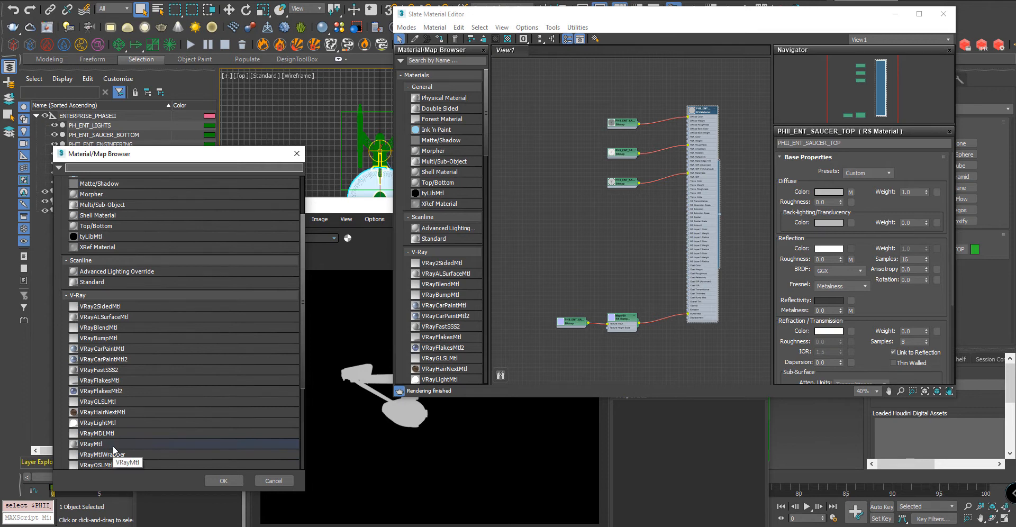
double_click(113, 444)
Delete the leftover bitmap and RS bump nodes and centre the saucer top's VRayMtl node in the node view
left_click_drag(541, 99, 650, 343)
key("Delete")
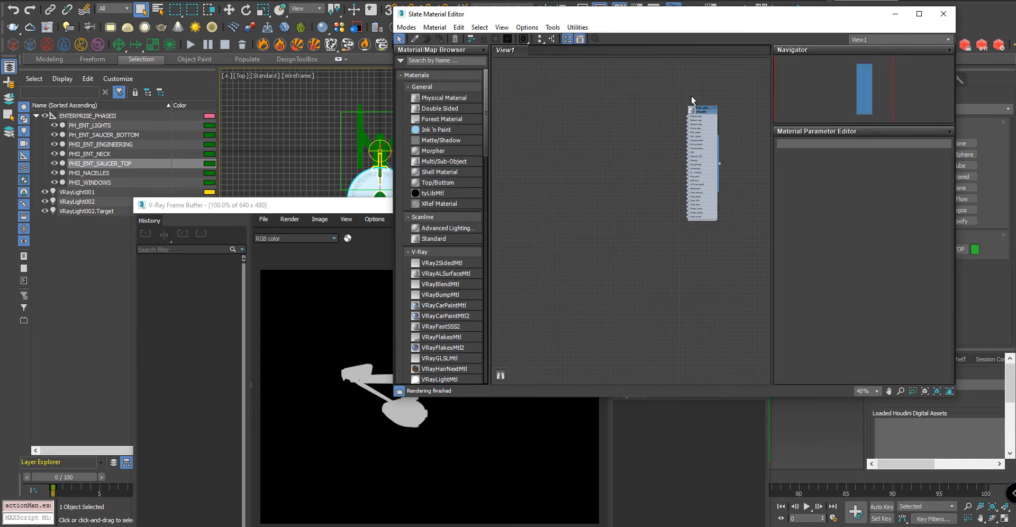
scroll(699, 118, "up", 5)
middle_click_drag(699, 118, 630, 140)
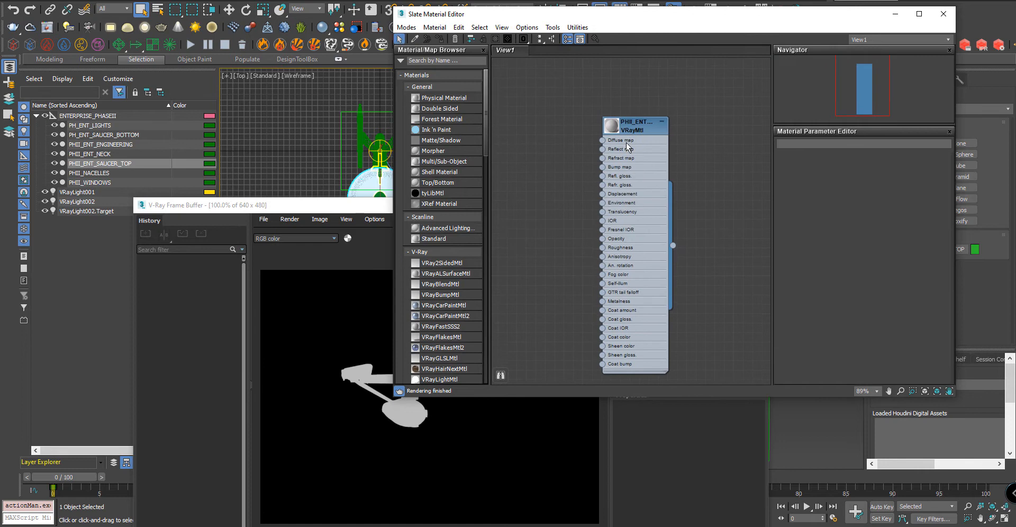
Frame the top of the saucer in the perspective viewport and start V-Ray interactive rendering
left_click_drag(316, 206, 85, 178)
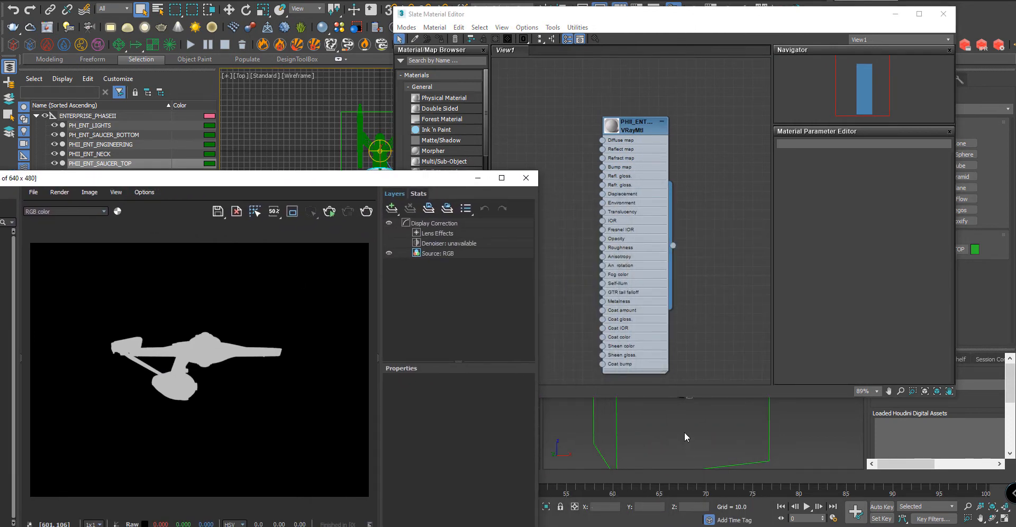
middle_click_drag(661, 405, 683, 481, "alt")
scroll(725, 422, "up", 3)
middle_click_drag(719, 427, 723, 405)
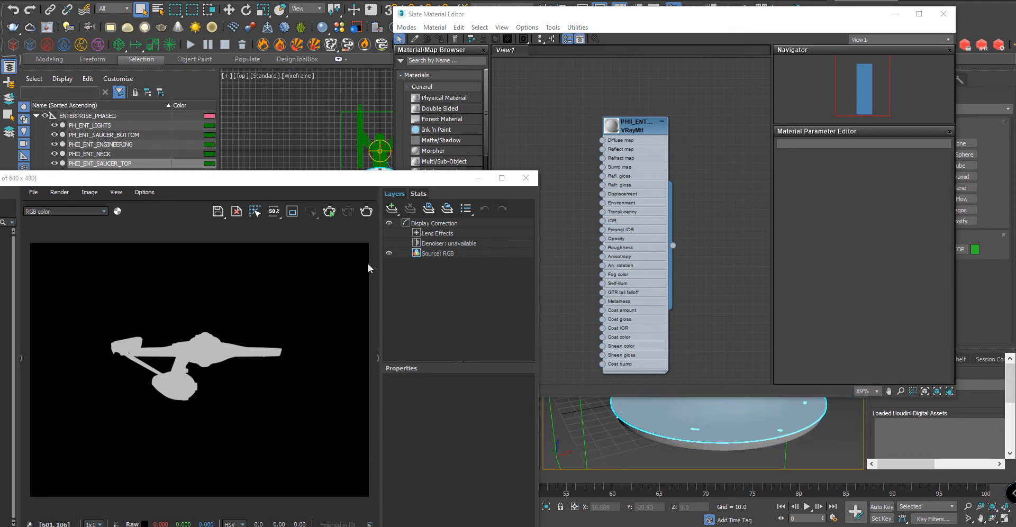
left_click(330, 211)
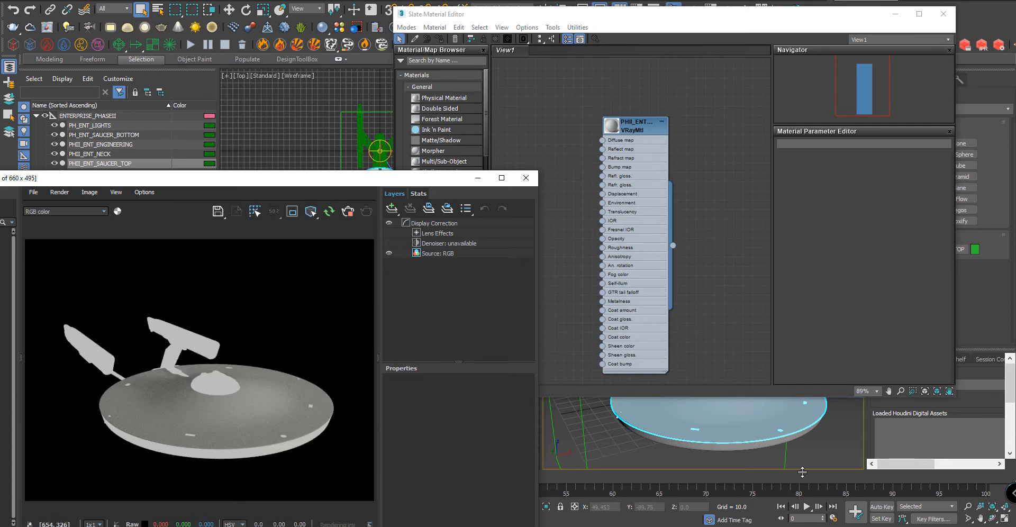
Inspect the saucer's upper surface in the interactive render, close up and from behind the ship
scroll(751, 425, "up", 3)
middle_click_drag(752, 426, 665, 417)
scroll(665, 422, "up", 3)
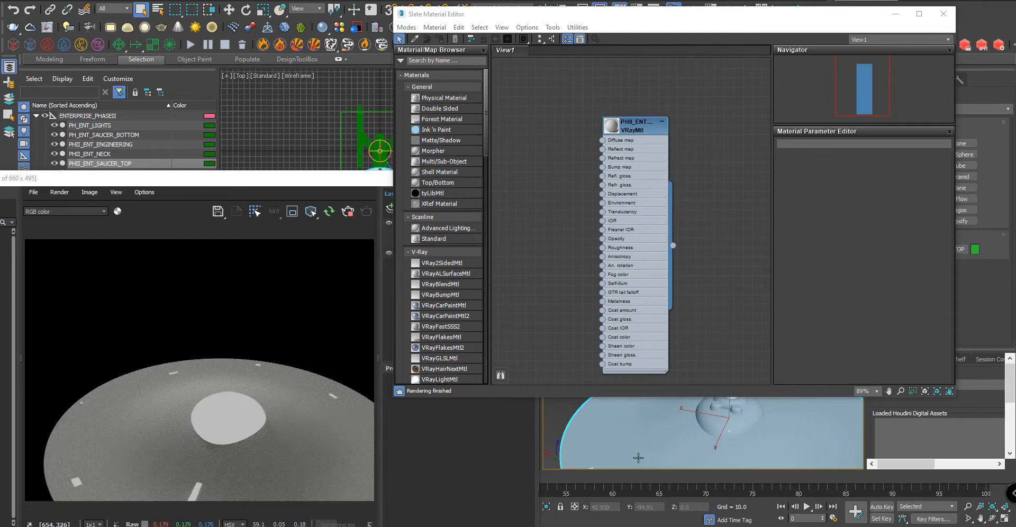
scroll(638, 458, "down", 4)
middle_click_drag(640, 456, 661, 412)
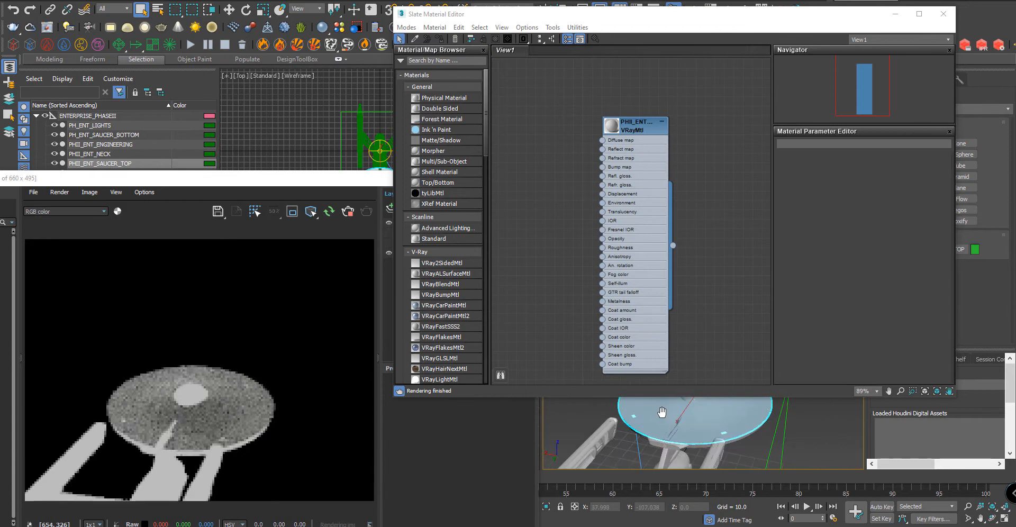
scroll(661, 412, "up", 4)
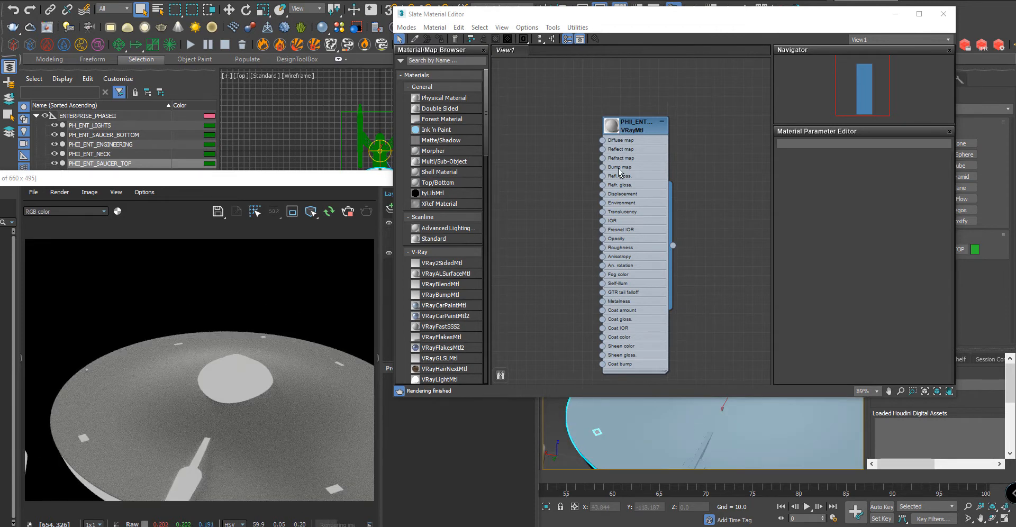
Connect a Bitmap using PHII_ENT_SAUCER_TOP_BaseColor from the V-Ray release folder to the saucer top material's Diffuse map
left_click_drag(608, 145, 544, 149)
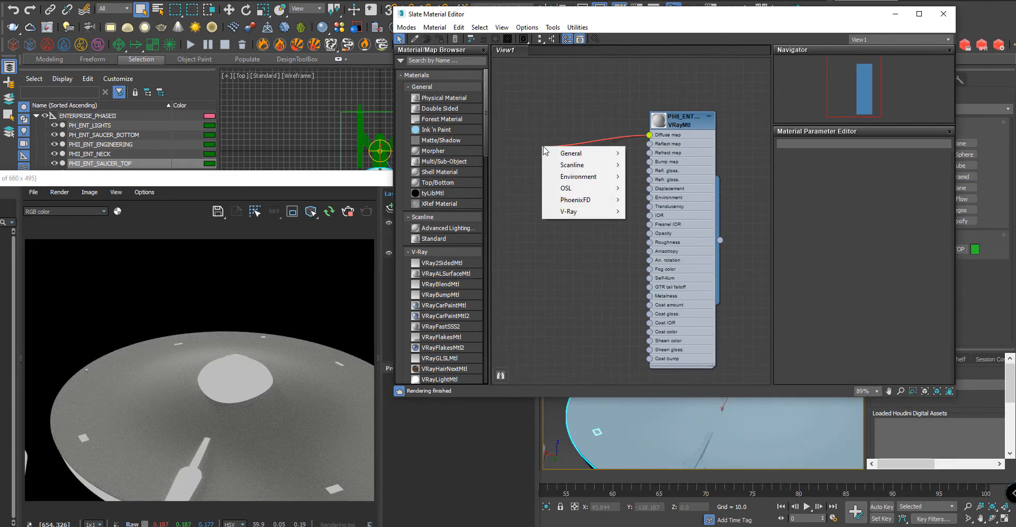
mouse_move(574, 154)
left_click(672, 56)
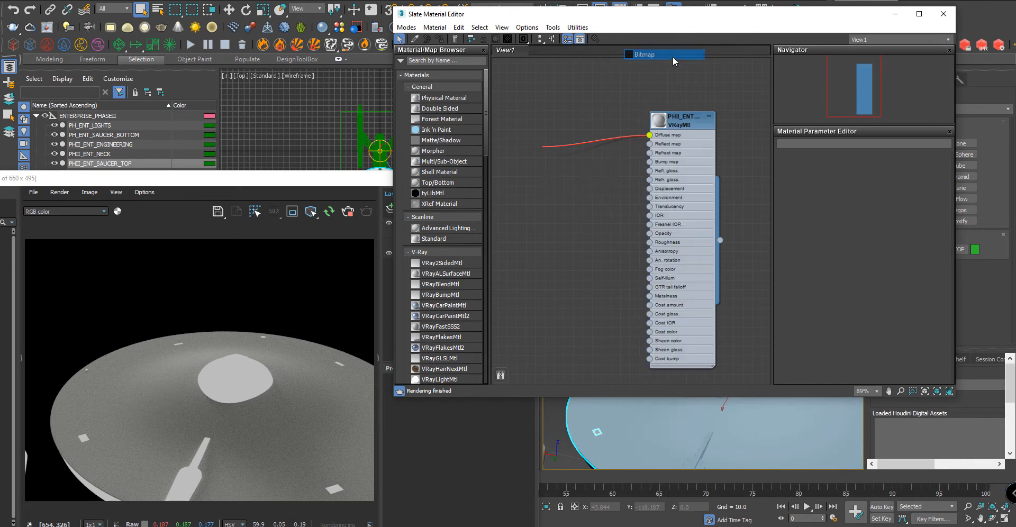
left_click(199, 15)
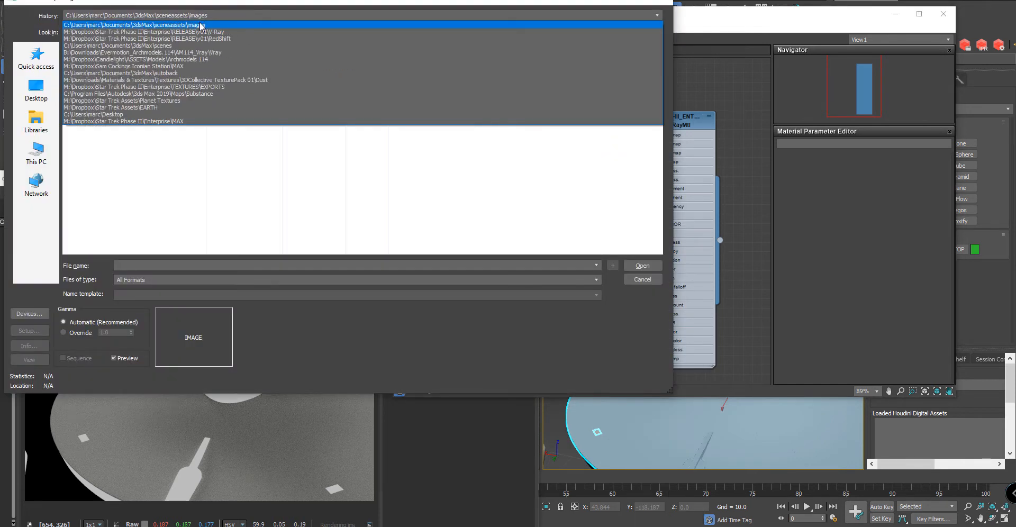
left_click(204, 32)
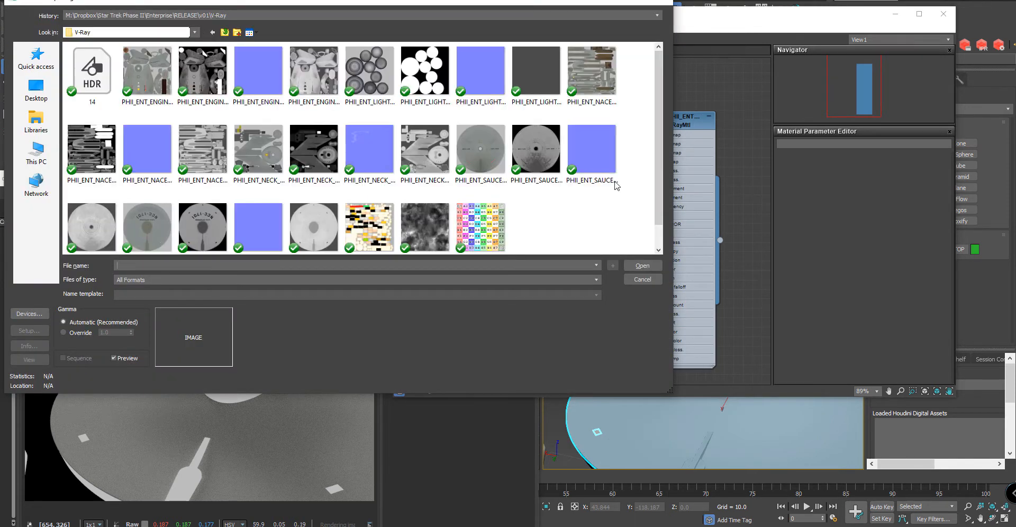
scroll(582, 218, "down", 1)
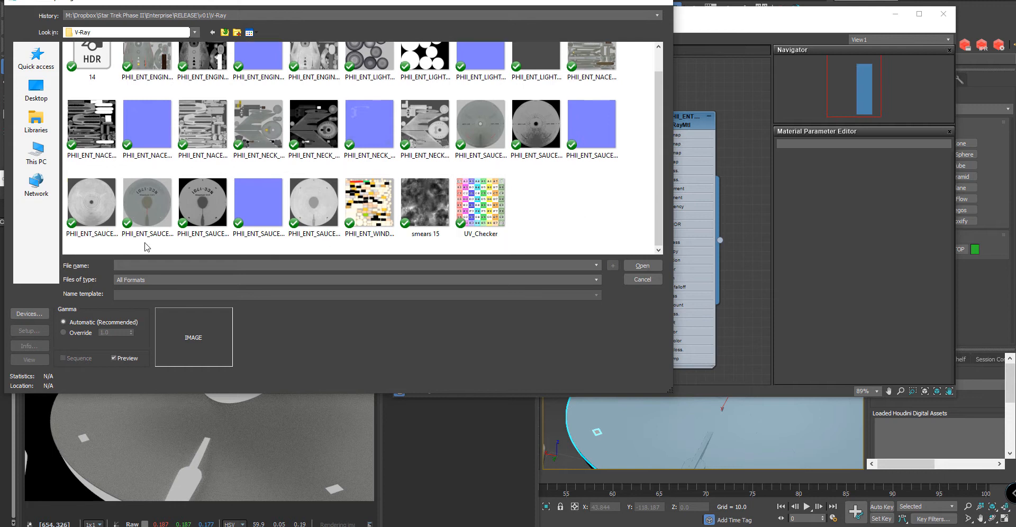
left_click(148, 201)
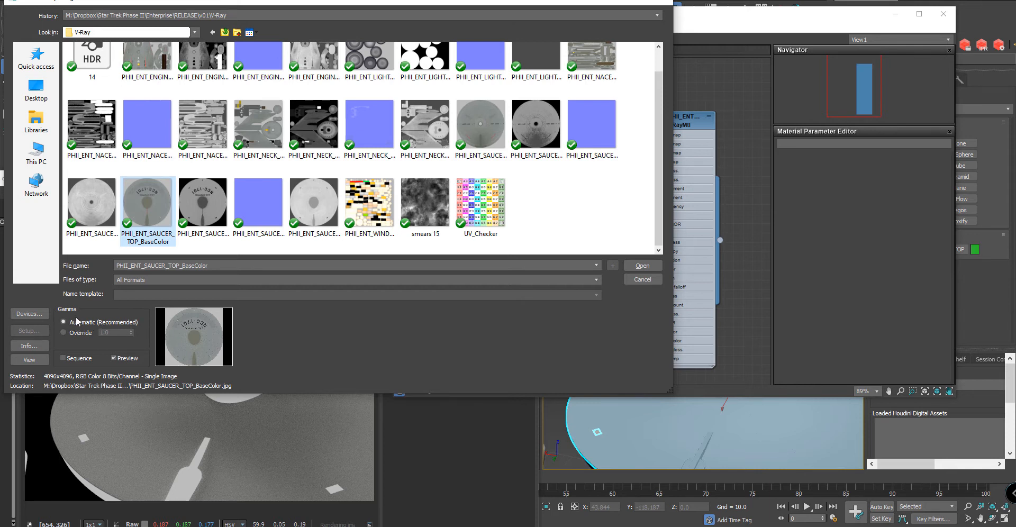
double_click(143, 205)
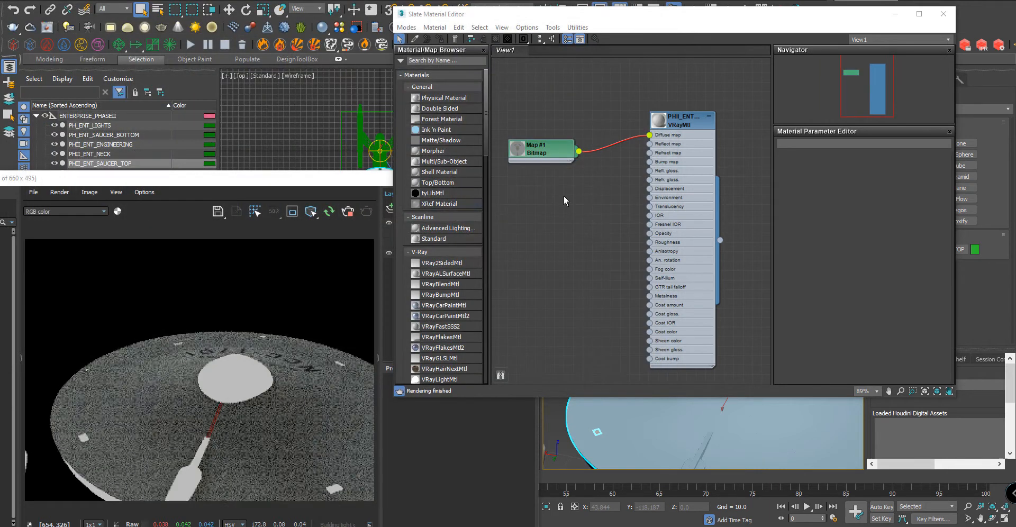
mouse_move(691, 422)
middle_mouse_down("alt")
mouse_move(576, 420)
mouse_move(518, 397)
mouse_move(734, 425)
mouse_move(656, 429)
mouse_move(682, 427)
middle_mouse_up("alt")
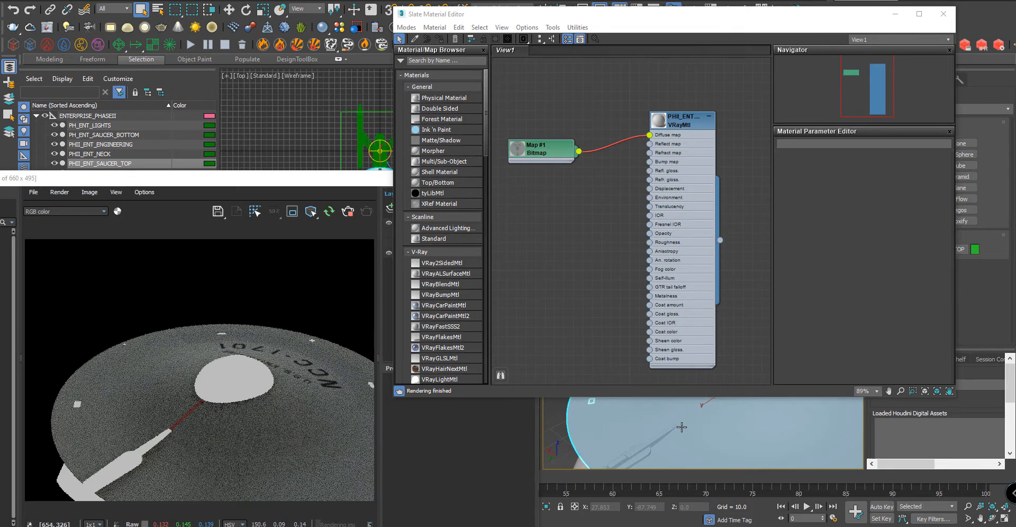
left_click_drag(558, 159, 566, 149)
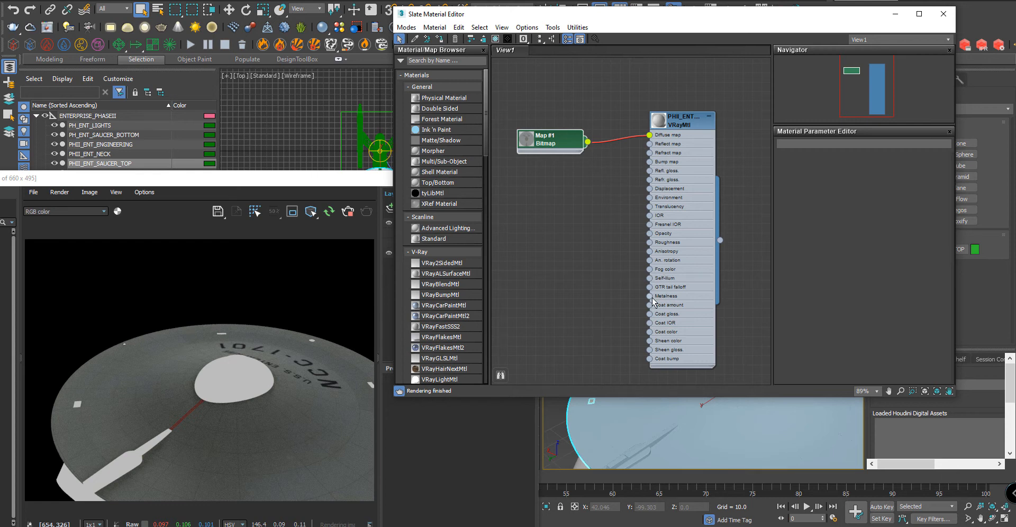
Connect a Bitmap using PHII_ENT_SAUCER_TOP_Metallic to the material's Metalness input and position its node below the base colour bitmap
left_click_drag(651, 298, 559, 275)
mouse_move(579, 283)
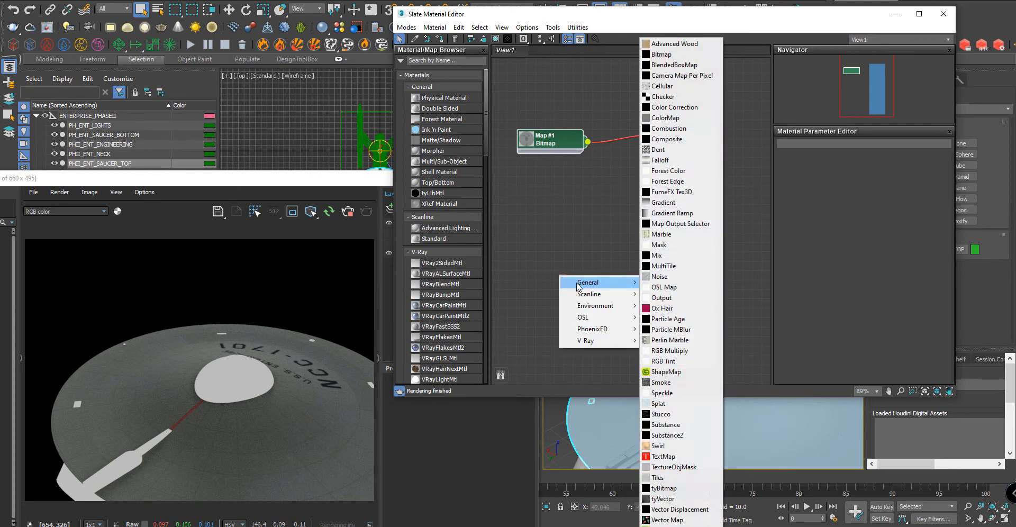
left_click(672, 57)
scroll(275, 222, "down", 1)
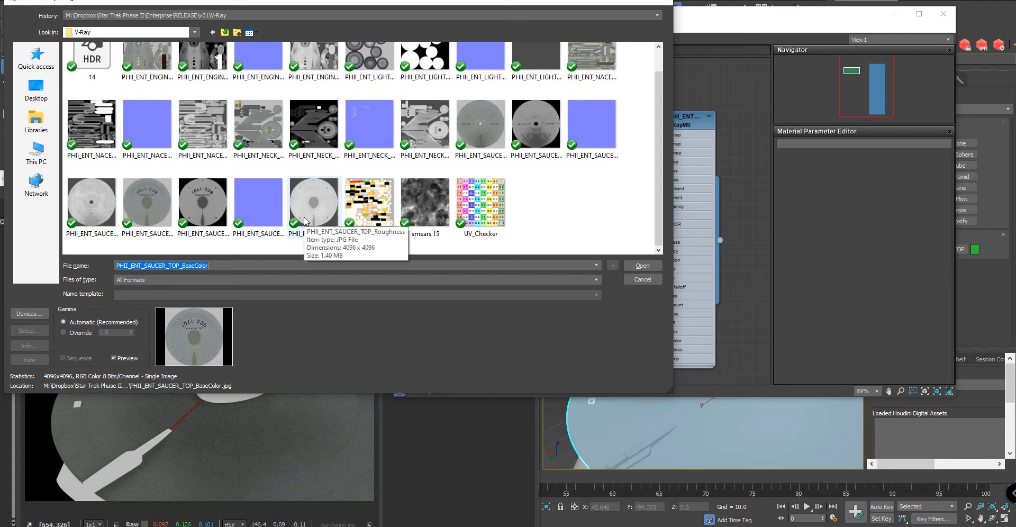
left_click(231, 217)
left_click_drag(229, 2, 399, 33)
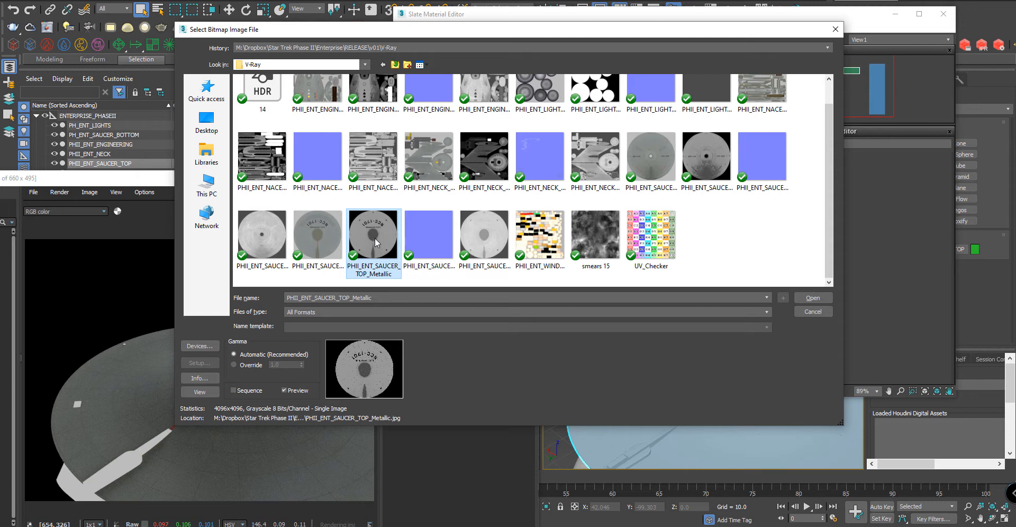
double_click(374, 236)
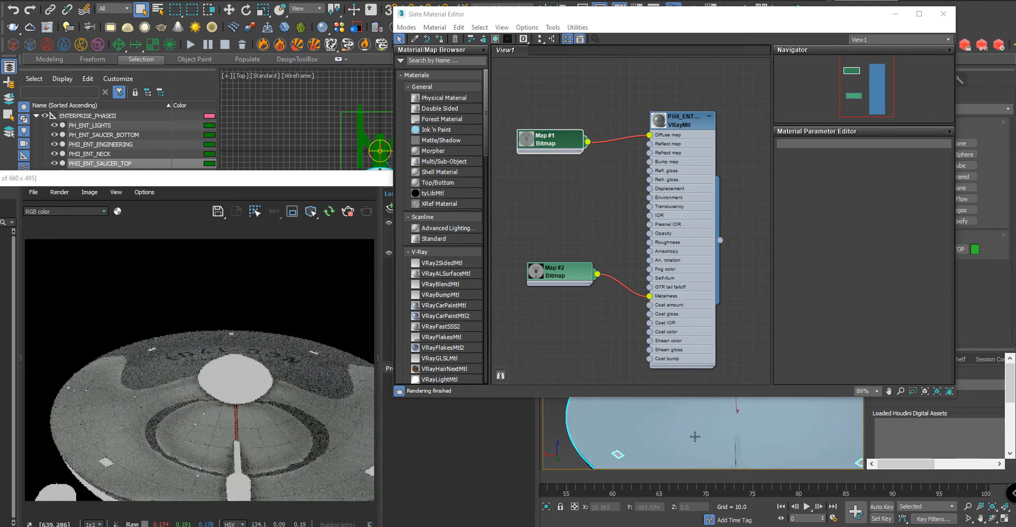
mouse_move(655, 439)
middle_mouse_down("alt")
mouse_move(637, 414)
mouse_move(644, 401)
mouse_move(696, 424)
mouse_move(664, 446)
mouse_move(666, 457)
mouse_move(671, 440)
middle_mouse_up("alt")
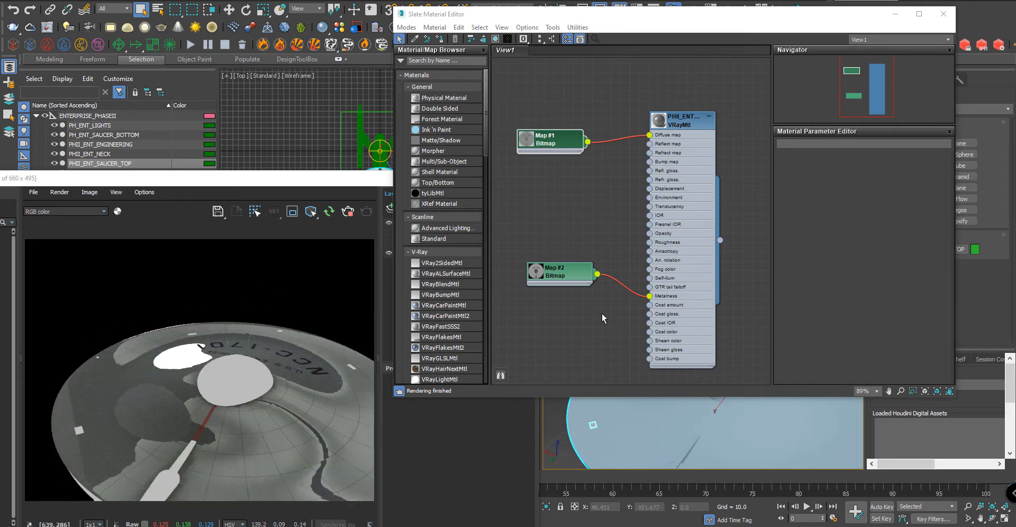
double_click(577, 279)
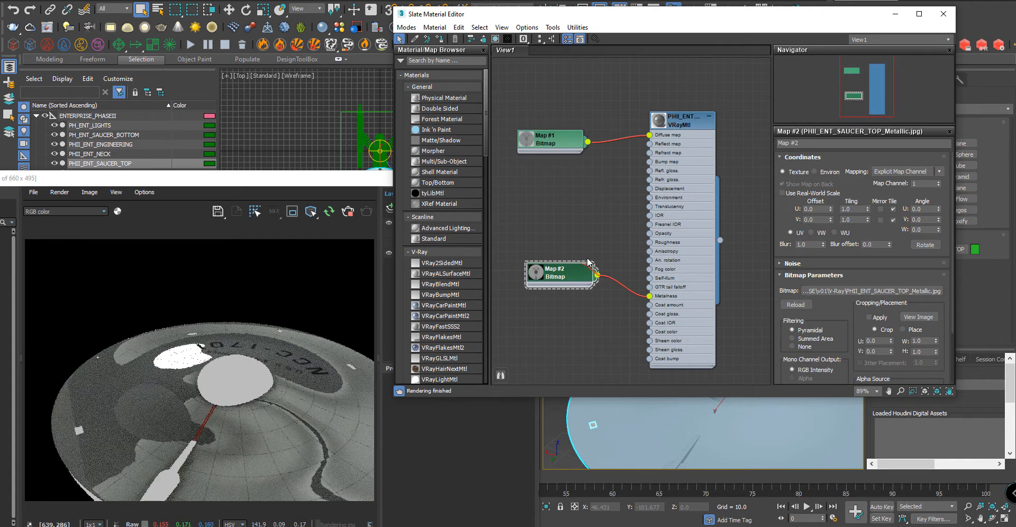
left_click_drag(580, 267, 581, 305)
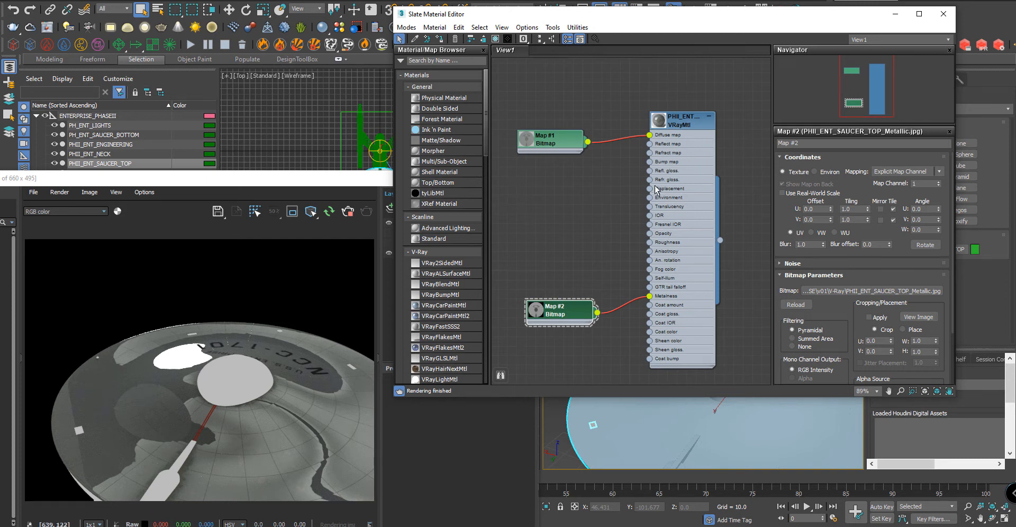
Connect a Bitmap using PHII_ENT_SAUCER_TOP_Roughness to the material's reflection glossiness input and place its node under the base colour bitmap
left_click_drag(650, 170, 581, 201)
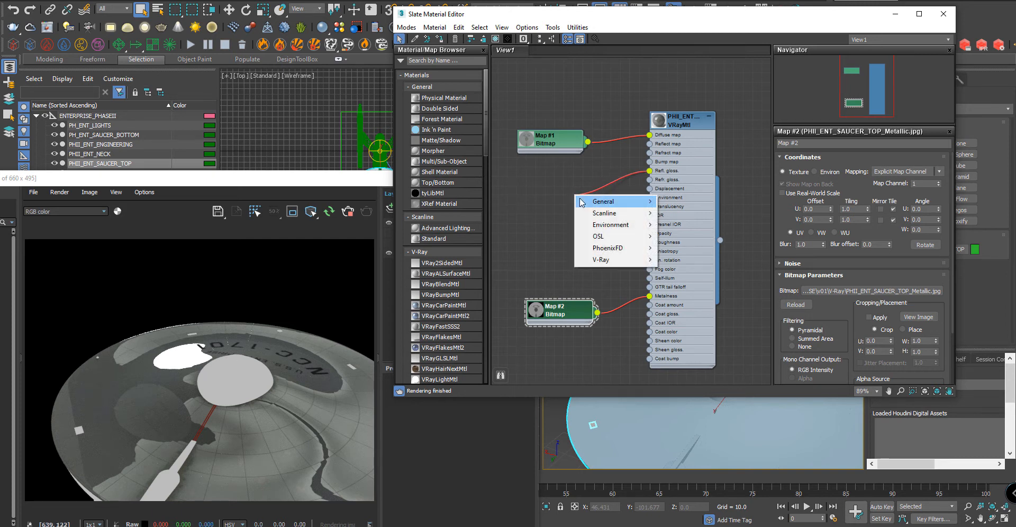
mouse_move(588, 202)
left_click(706, 53)
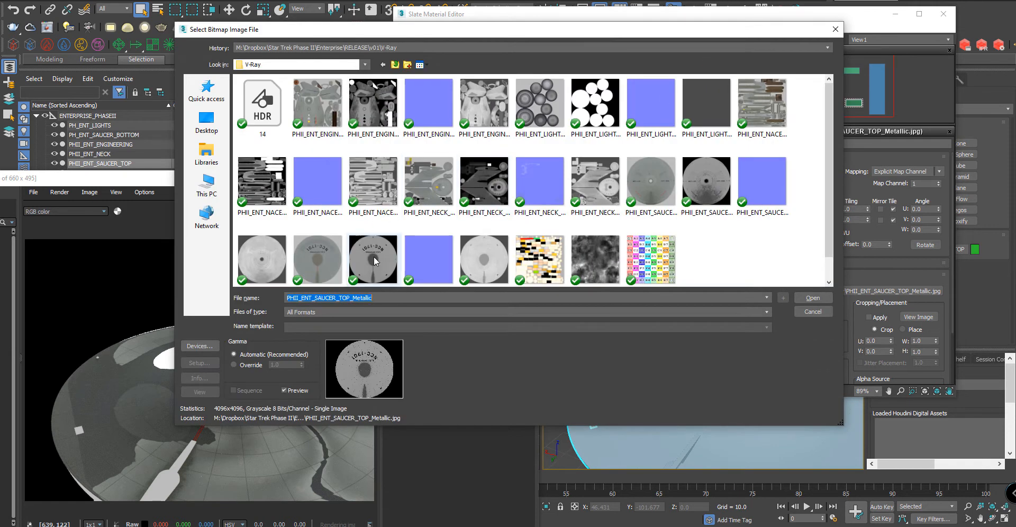
left_click(481, 249)
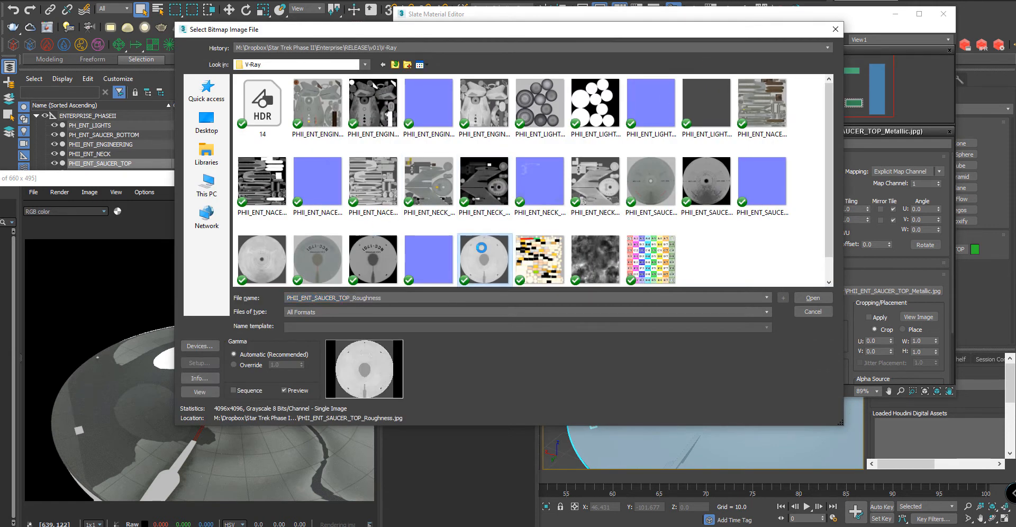
double_click(488, 260)
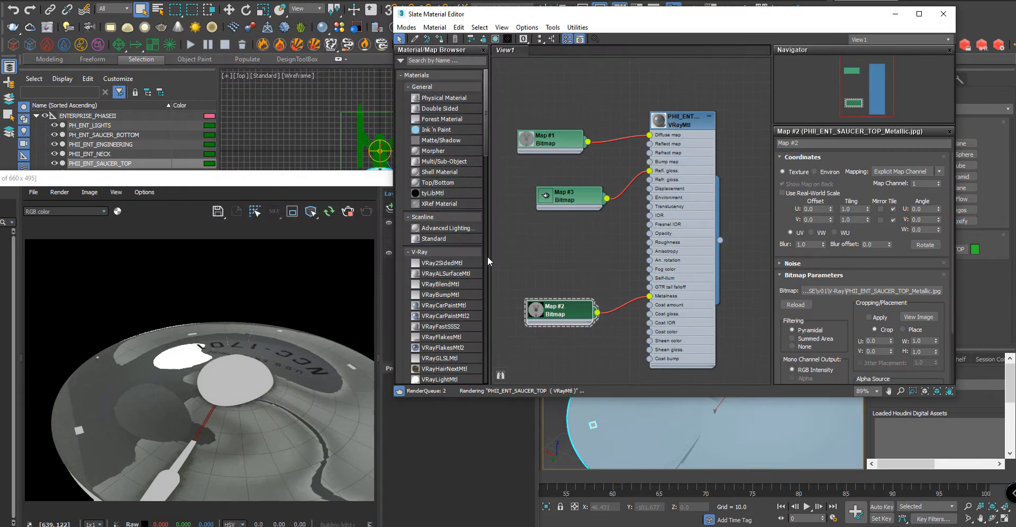
left_click(552, 190)
left_click_drag(551, 187, 555, 186)
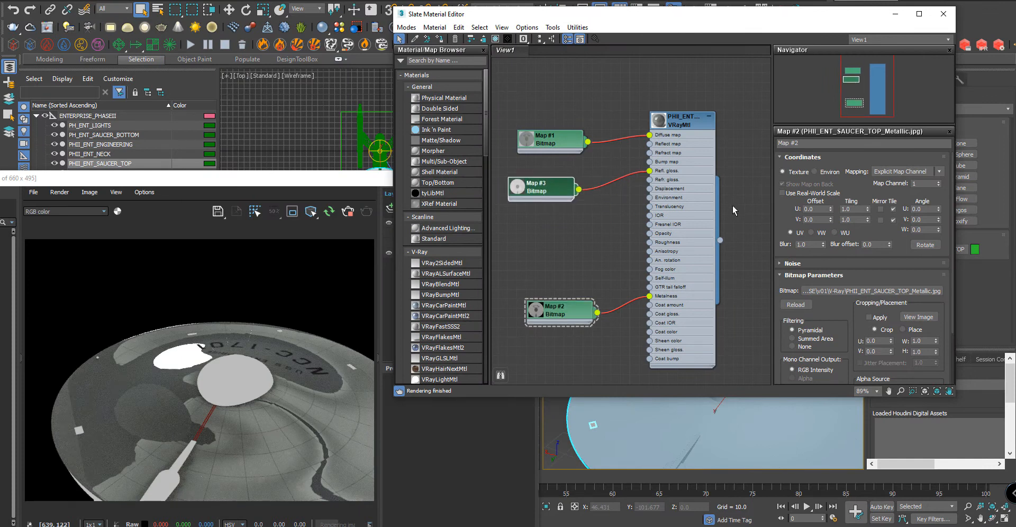
Set the saucer top VRayMtl's Reflect colour to pure white (255)
double_click(700, 203)
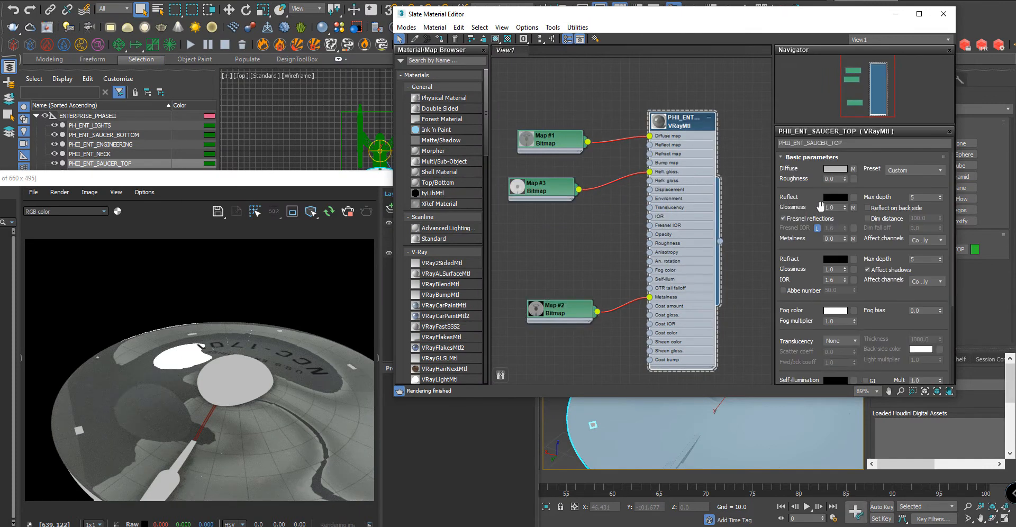
left_click(841, 197)
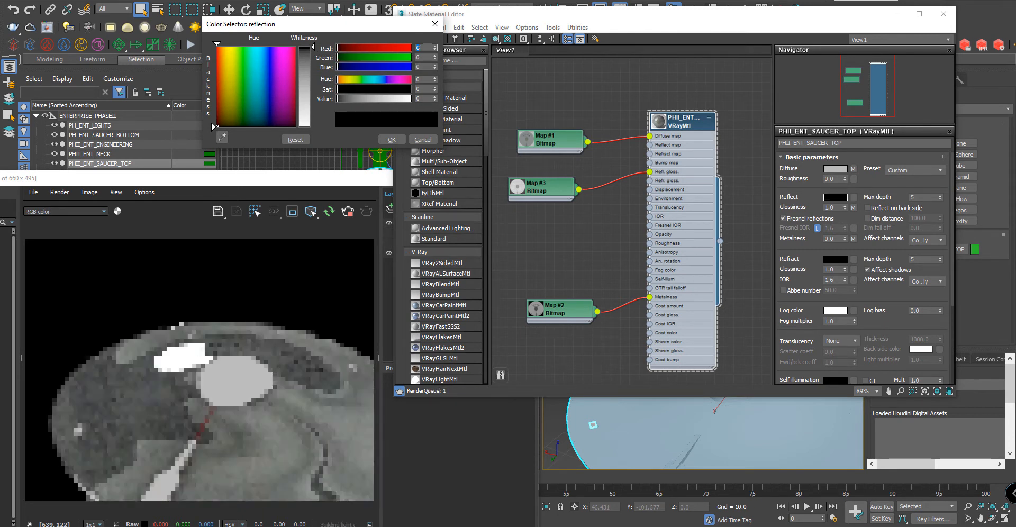
left_click_drag(312, 47, 314, 131)
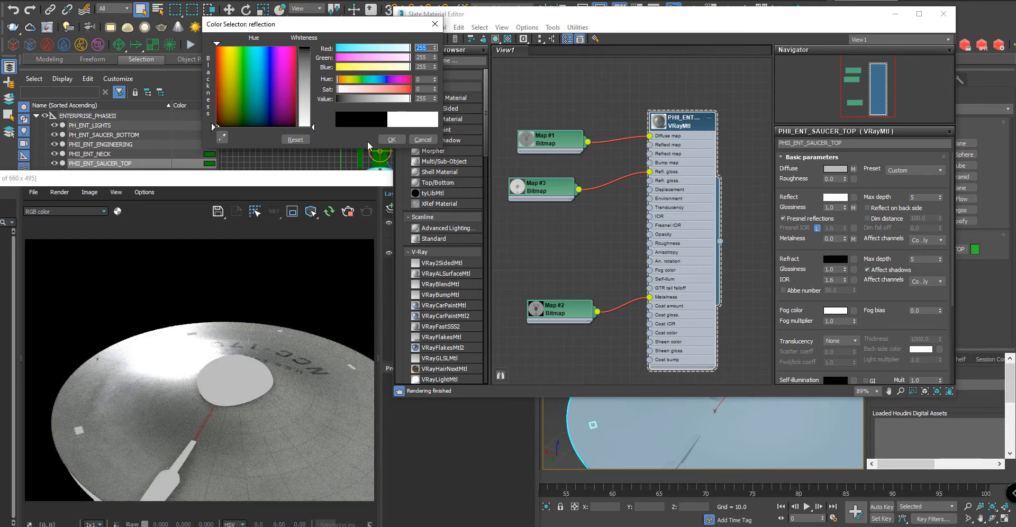
left_click(389, 139)
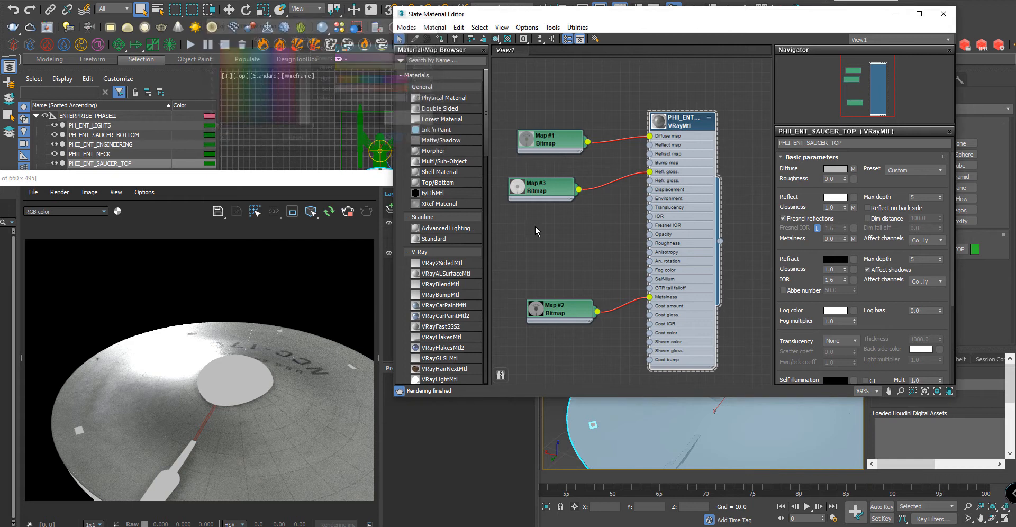
Arrange the base colour, roughness and metallic bitmap nodes in an evenly spaced column beside the VRayMtl node
left_click_drag(535, 189, 543, 189)
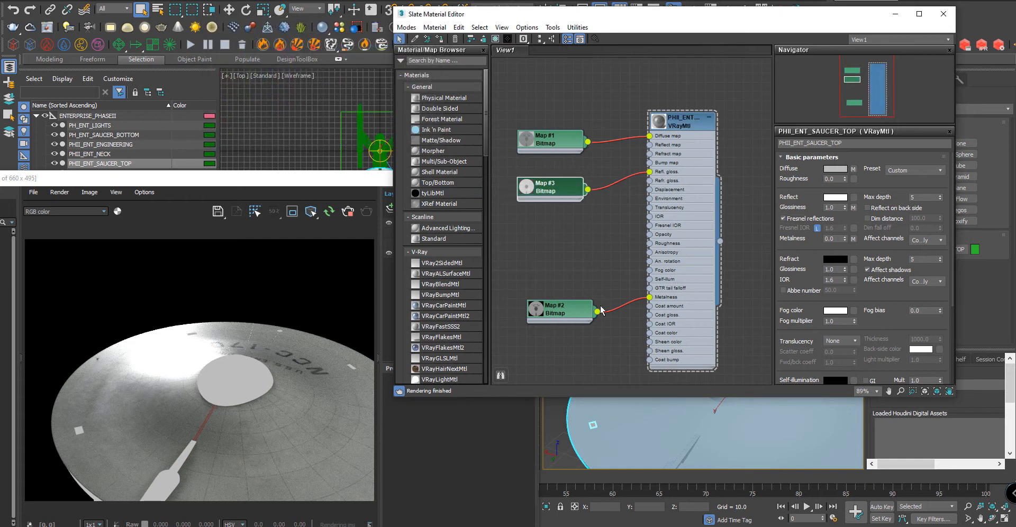
left_click_drag(570, 316, 560, 306)
left_click_drag(554, 192, 564, 182)
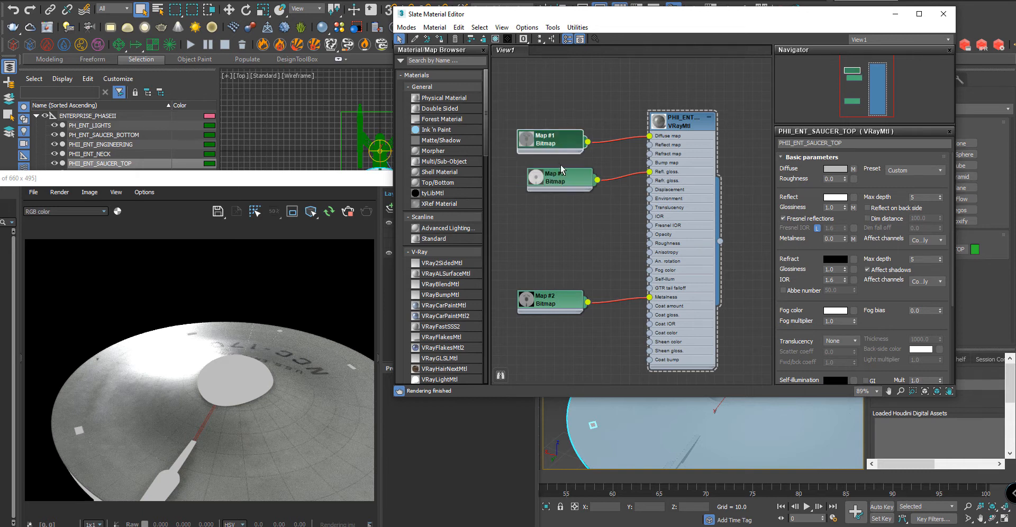
left_click_drag(551, 141, 560, 105)
left_click_drag(558, 184, 547, 202)
left_click_drag(555, 104, 545, 114)
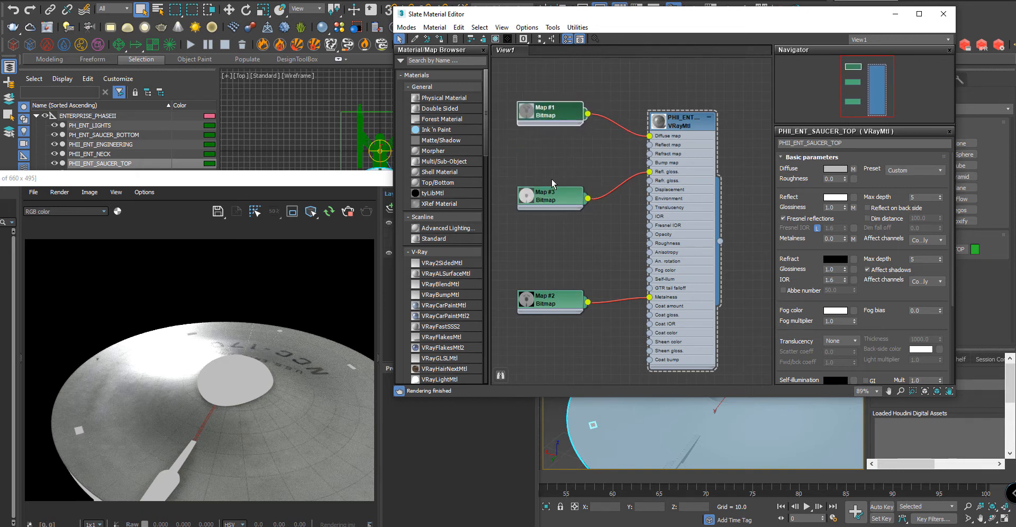
left_click_drag(550, 198, 551, 198)
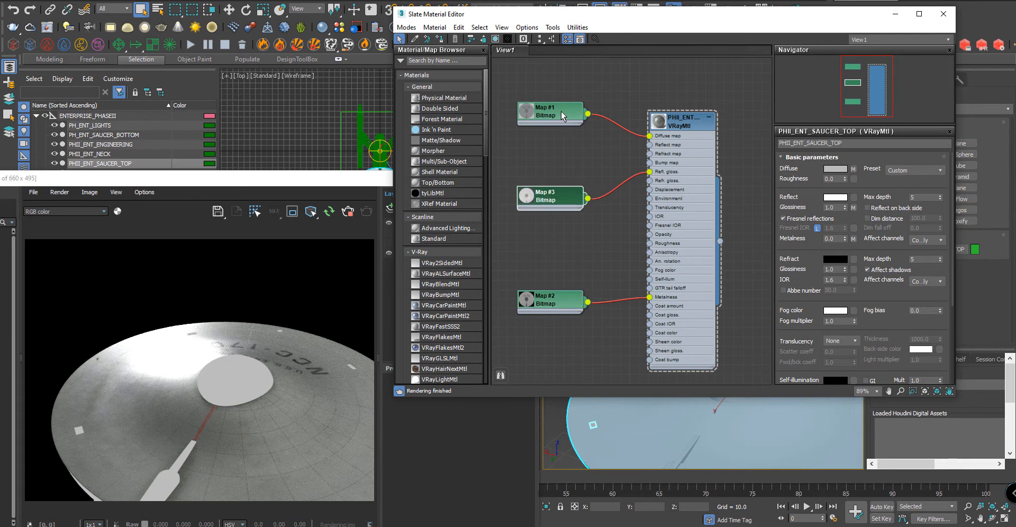
Reload the PHII_ENT_SAUCER_TOP_Roughness bitmap with its gamma overridden to 1.0
left_click(560, 111)
double_click(560, 110)
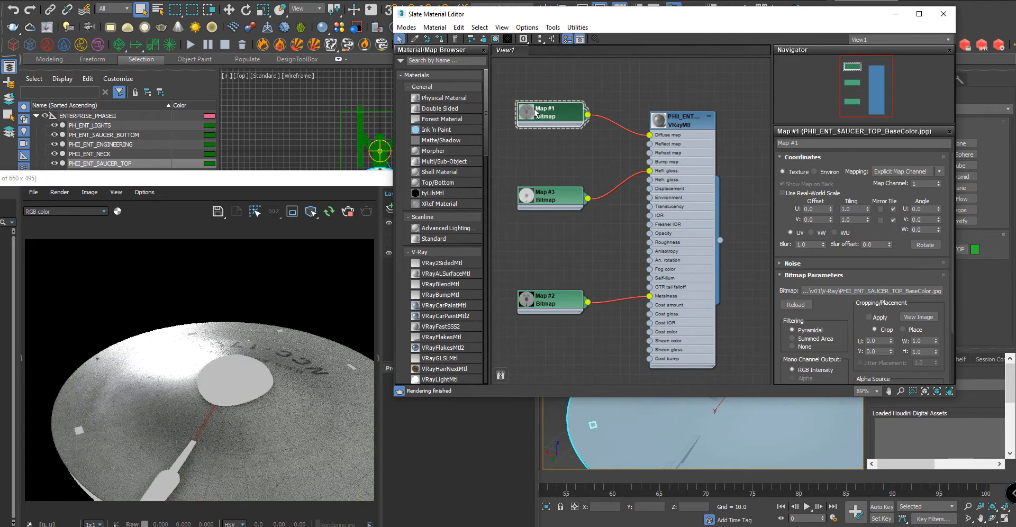
mouse_move(704, 439)
middle_mouse_down("alt")
mouse_move(628, 416)
mouse_move(719, 445)
middle_mouse_up("alt")
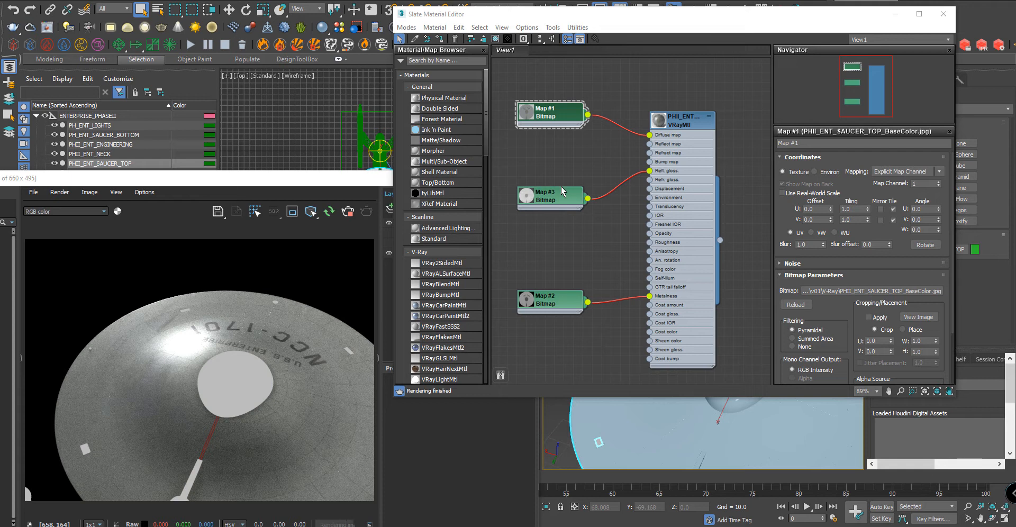
left_click_drag(549, 202, 535, 185)
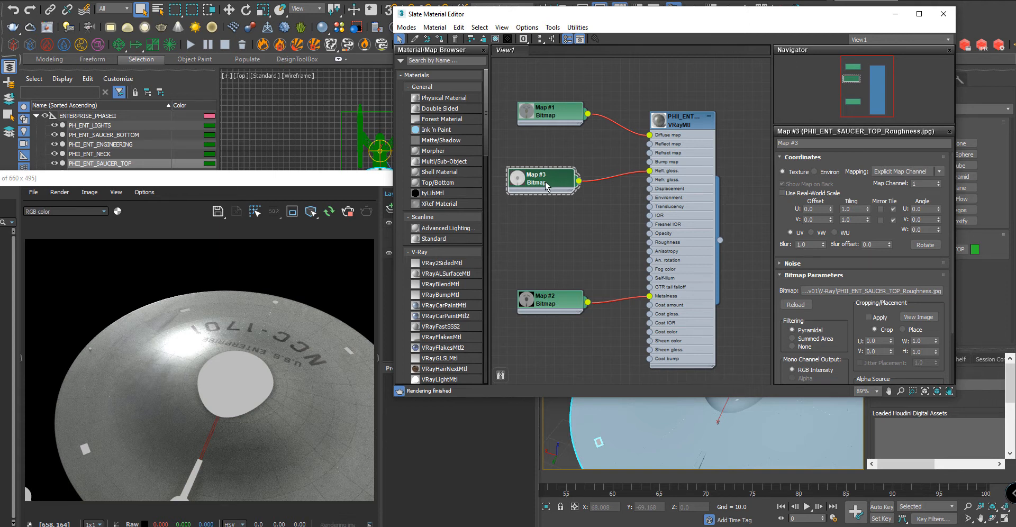
left_click(847, 291)
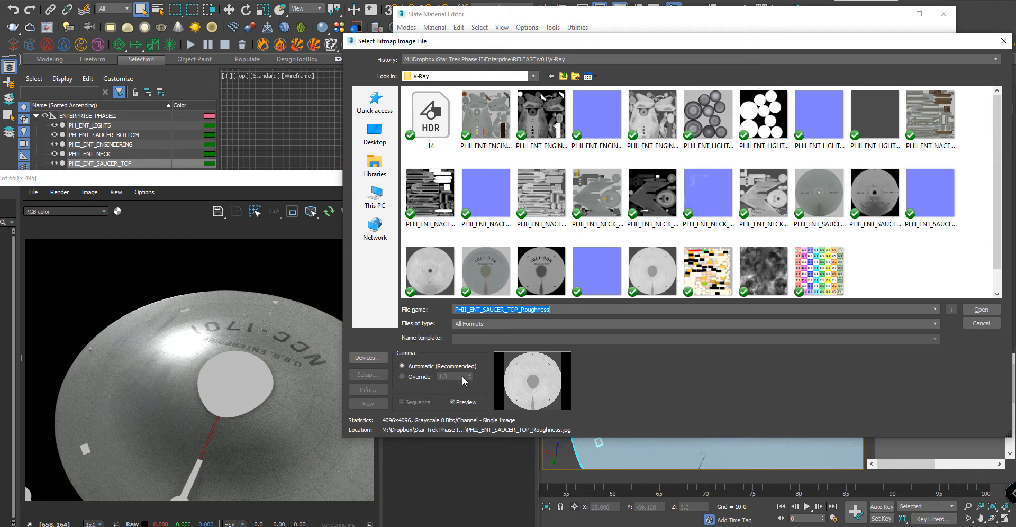
left_click(417, 377)
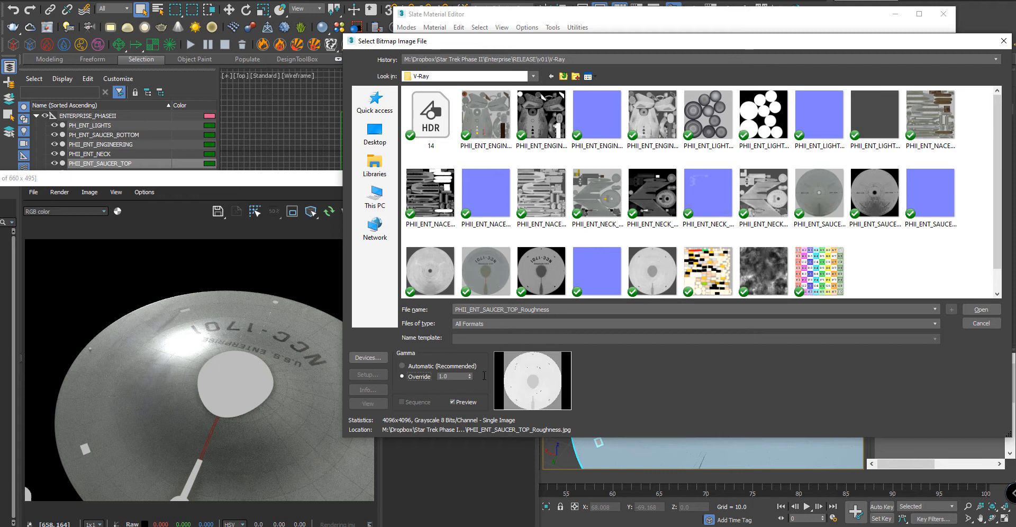
left_click(975, 311)
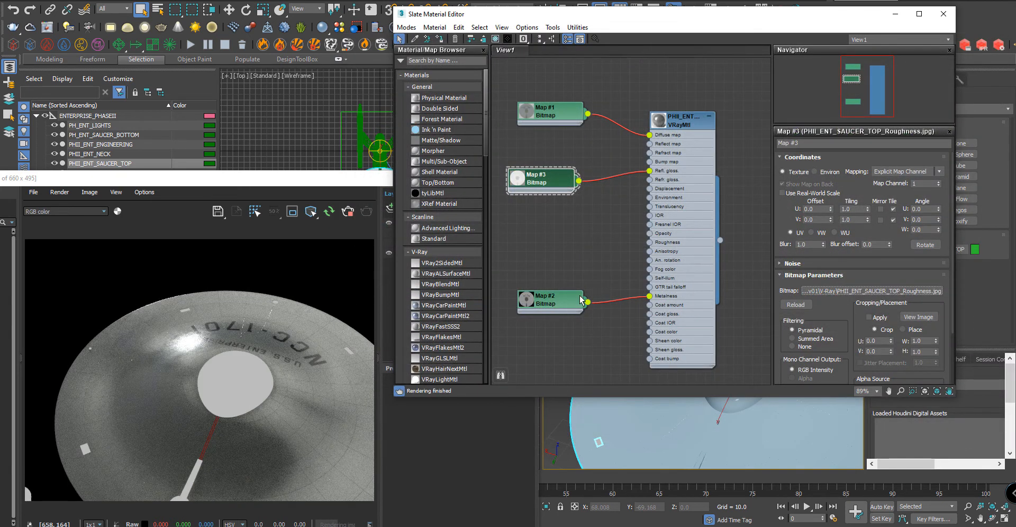
Reload the PHII_ENT_SAUCER_TOP_Metallic bitmap with its gamma overridden to 1.0, comparing its preview against automatic gamma
double_click(560, 294)
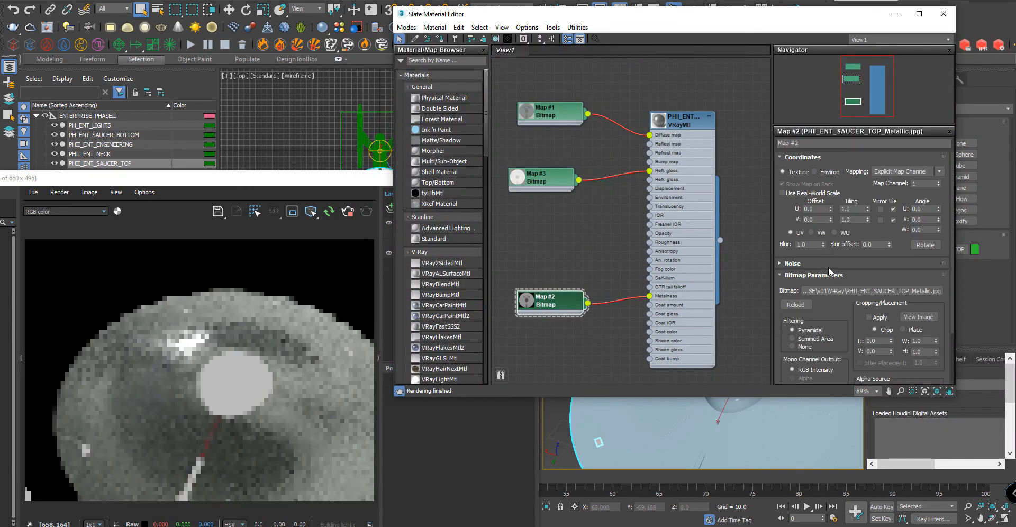
left_click(842, 291)
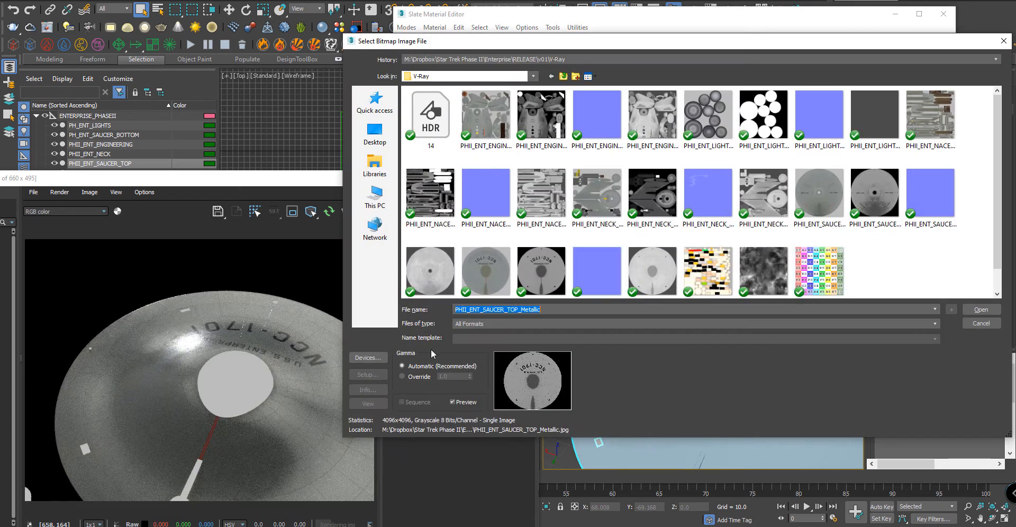
left_click(403, 377)
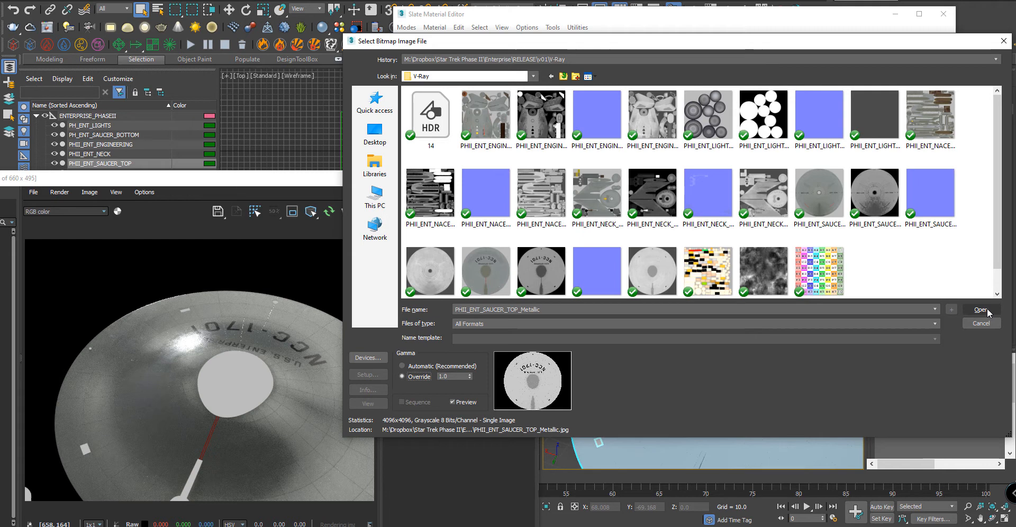
left_click(406, 367)
left_click(410, 375)
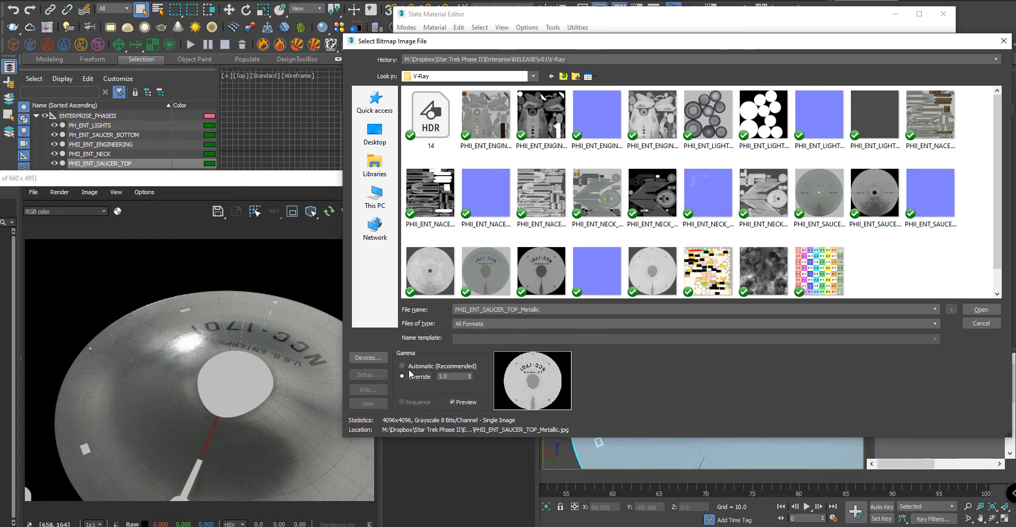
left_click(405, 367)
left_click(410, 375)
left_click(405, 367)
left_click(411, 376)
left_click(405, 367)
left_click(418, 377)
left_click(980, 310)
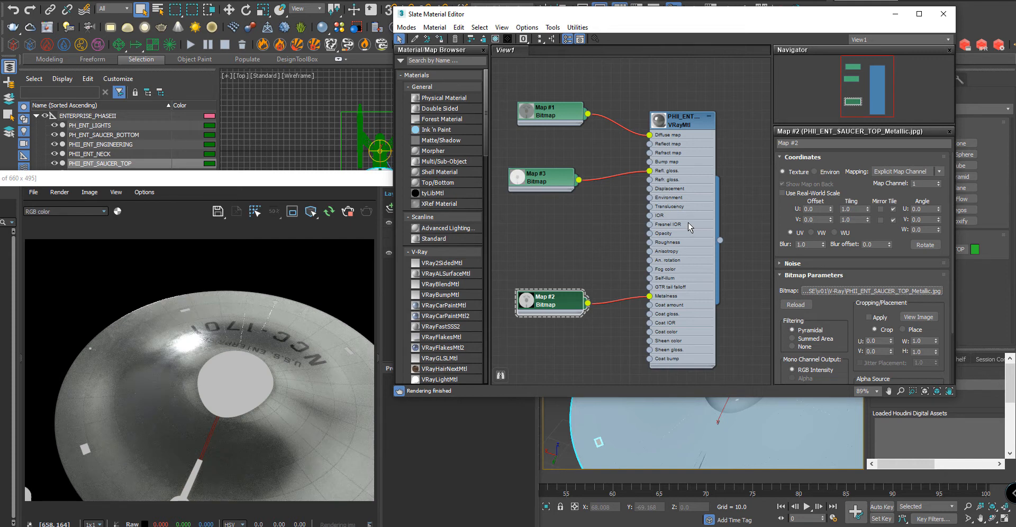
Switch the saucer top VRayMtl's BRDF to Use roughness and check the hull's reflections up close in the interactive render
left_click(688, 221)
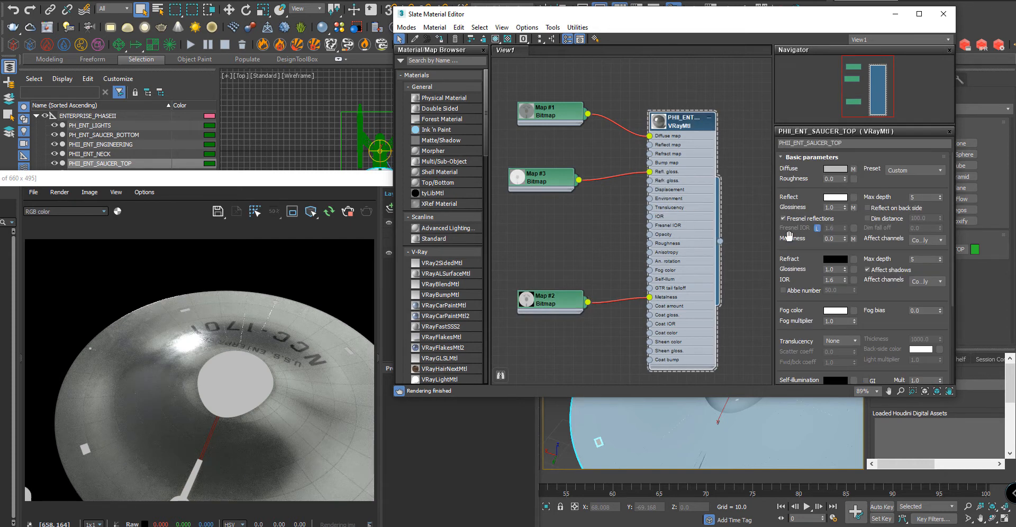
scroll(782, 206, "down", 2)
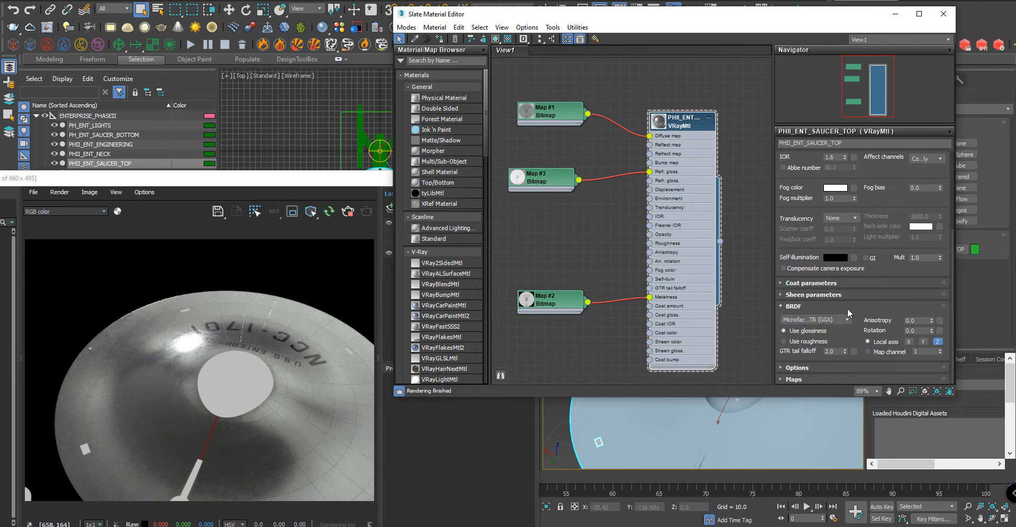
left_click(811, 342)
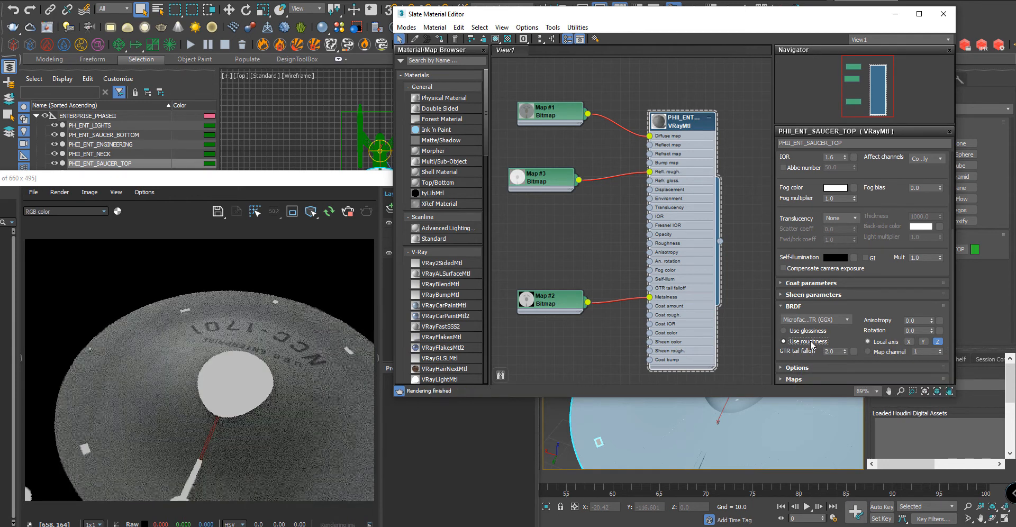
left_click(809, 342)
middle_click_drag(722, 419, 646, 424, "alt")
scroll(668, 404, "up", 5)
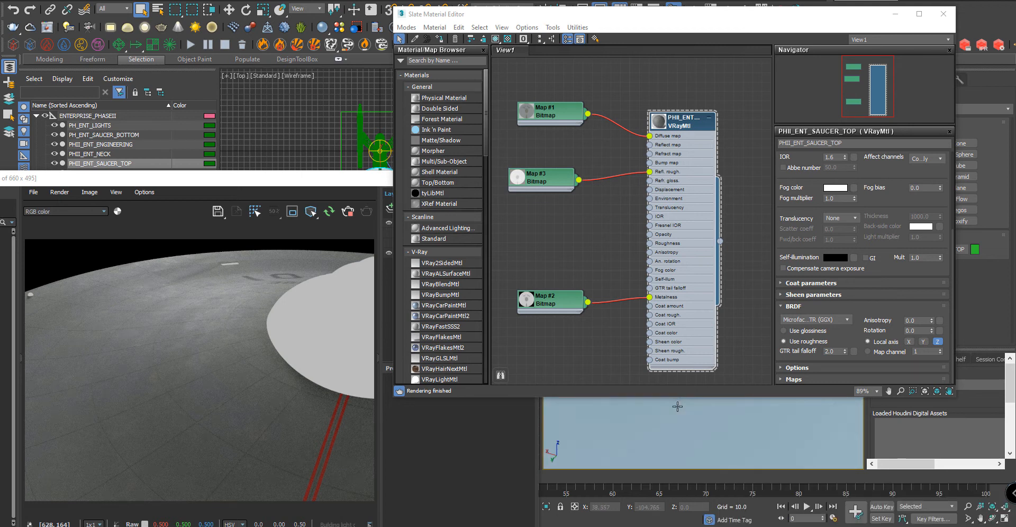
middle_click_drag(677, 406, 675, 405, "alt")
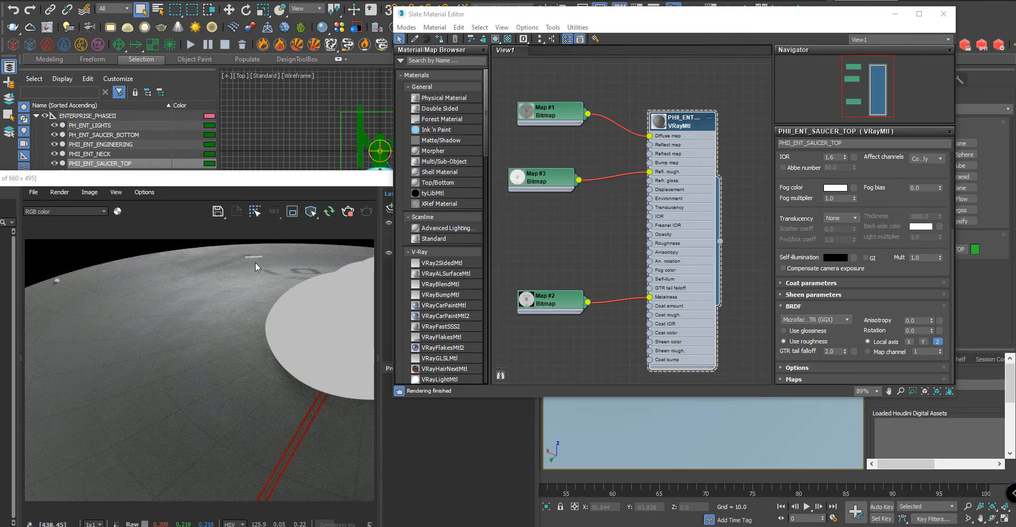
middle_click_drag(726, 433, 658, 521)
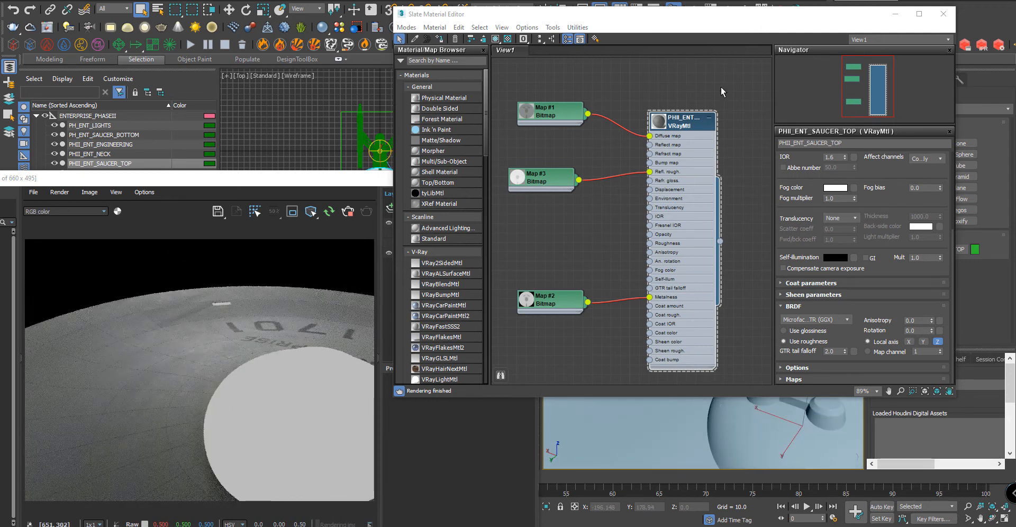
Compare the saucer render with PHII_ENT_SAUCER_TOP_Roughness reloaded at automatic gamma and at a gamma override of 1.0
double_click(542, 178)
left_click(872, 222)
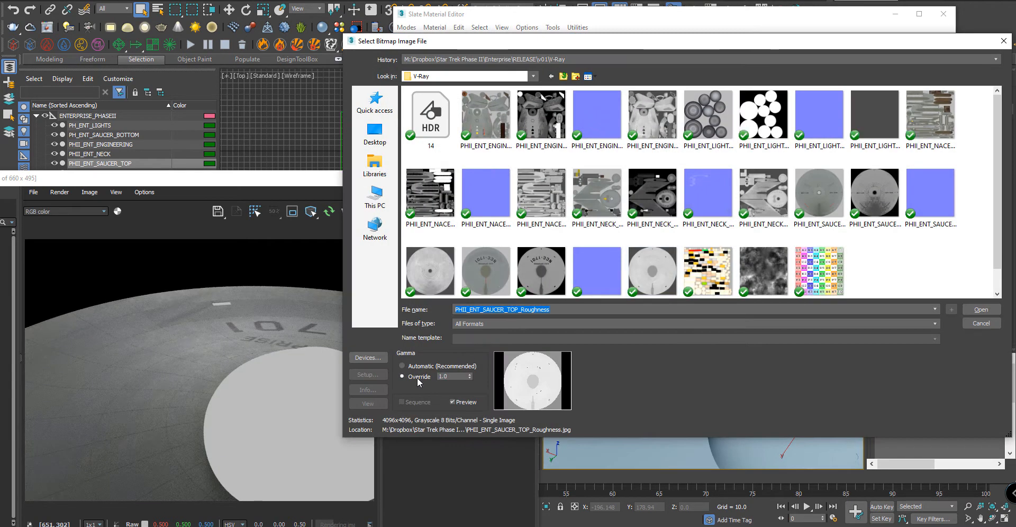
left_click(980, 310)
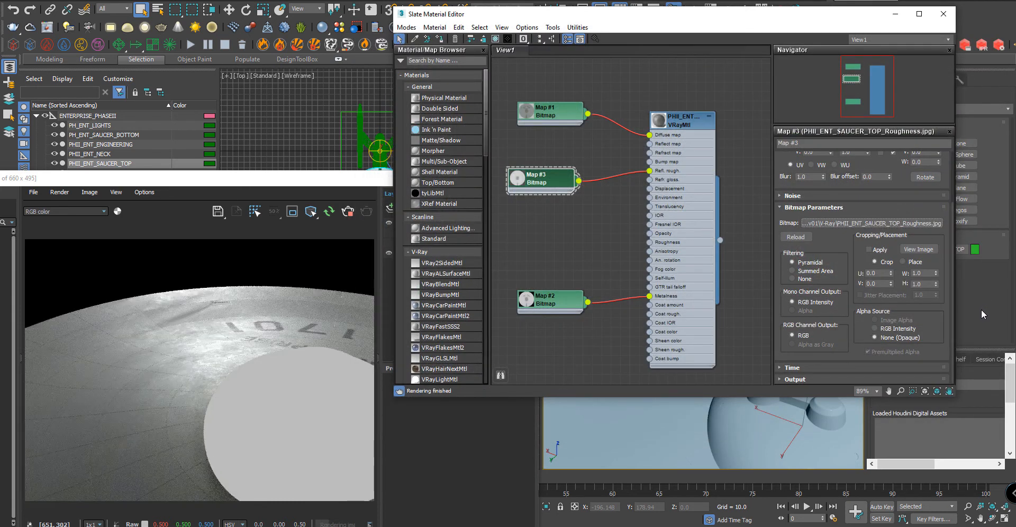
scroll(658, 410, "down", 4)
middle_click_drag(658, 411, 634, 410, "alt")
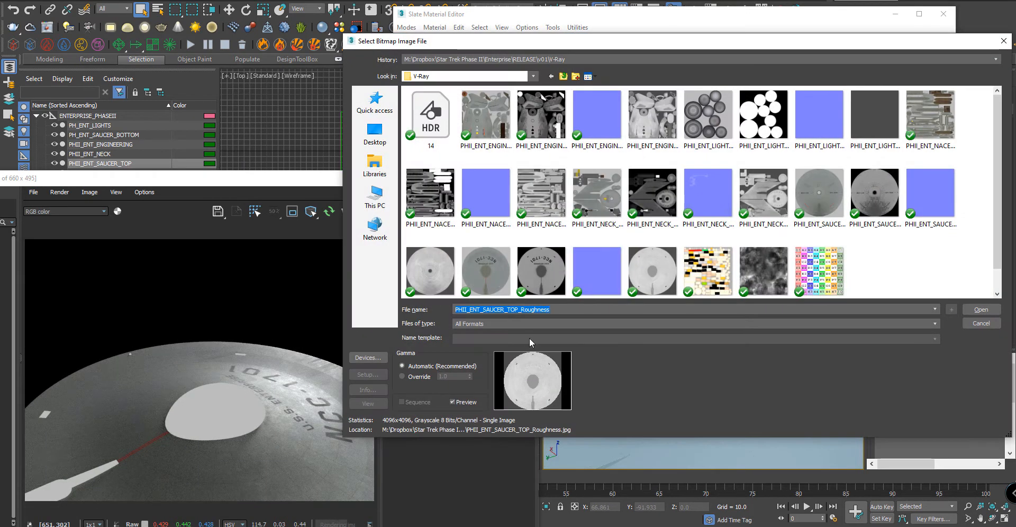
left_click(980, 310)
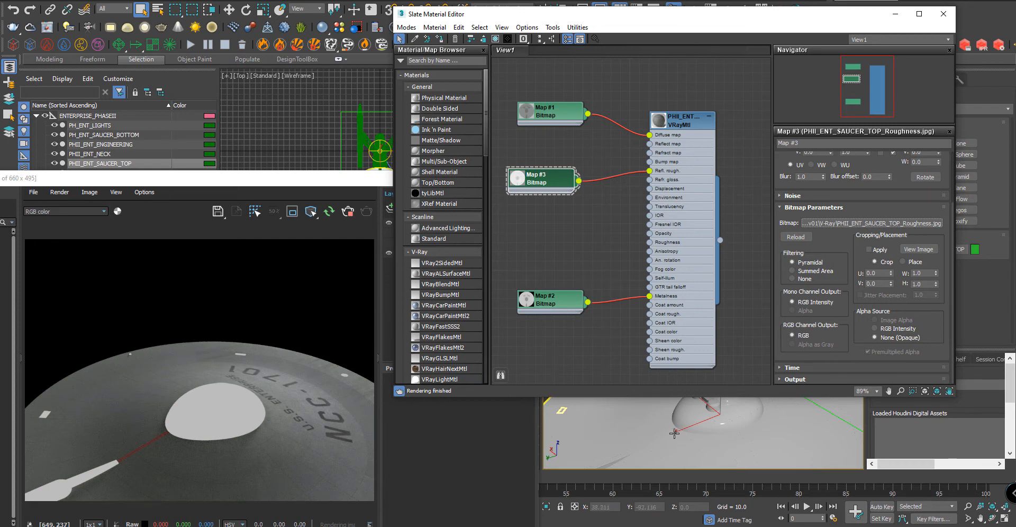
middle_click_drag(727, 449, 751, 429, "alt")
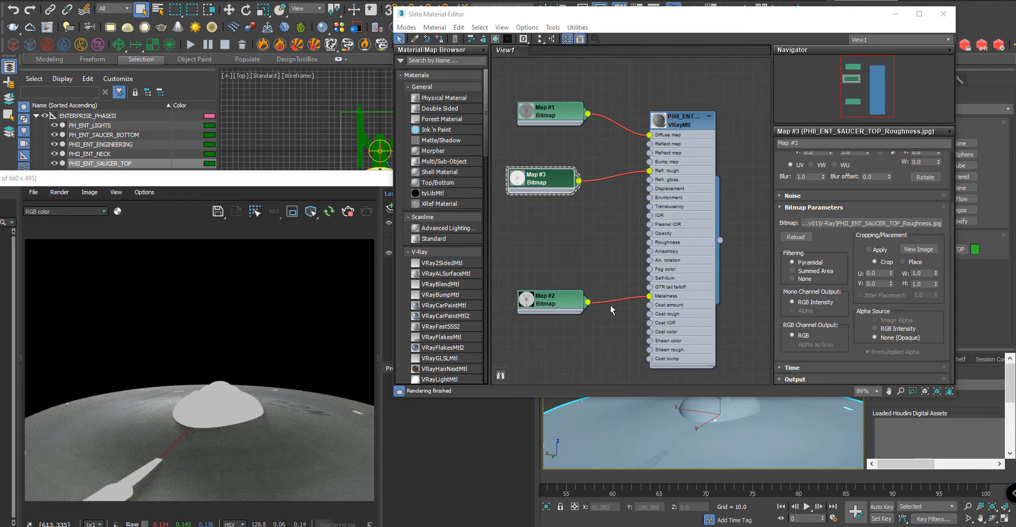
Move the Slate Material Editor off the Front viewport and set the targeted disc VRayLight's Directional value to 1.0
left_click_drag(394, 8, 562, 86)
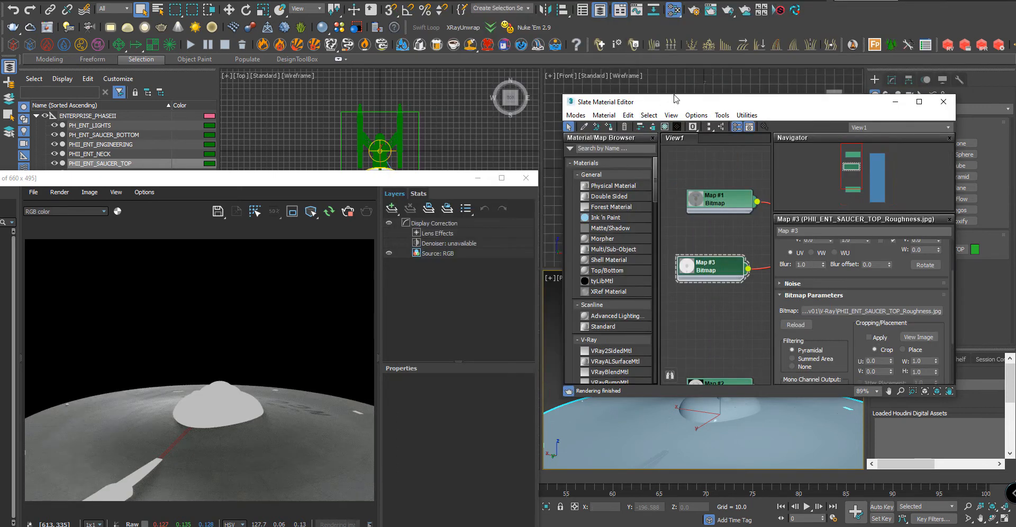
left_click_drag(677, 95, 142, 46)
scroll(707, 138, "down", 8)
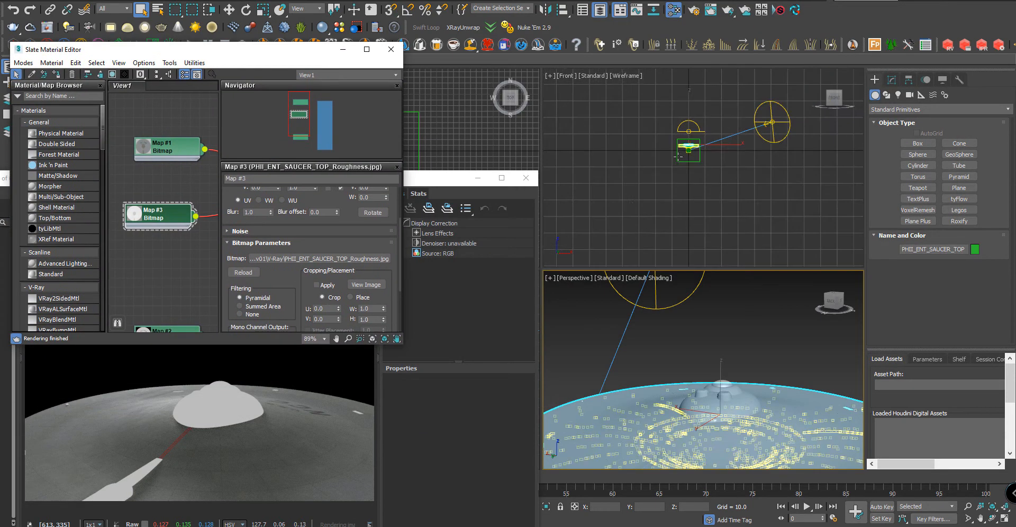
left_click(790, 117)
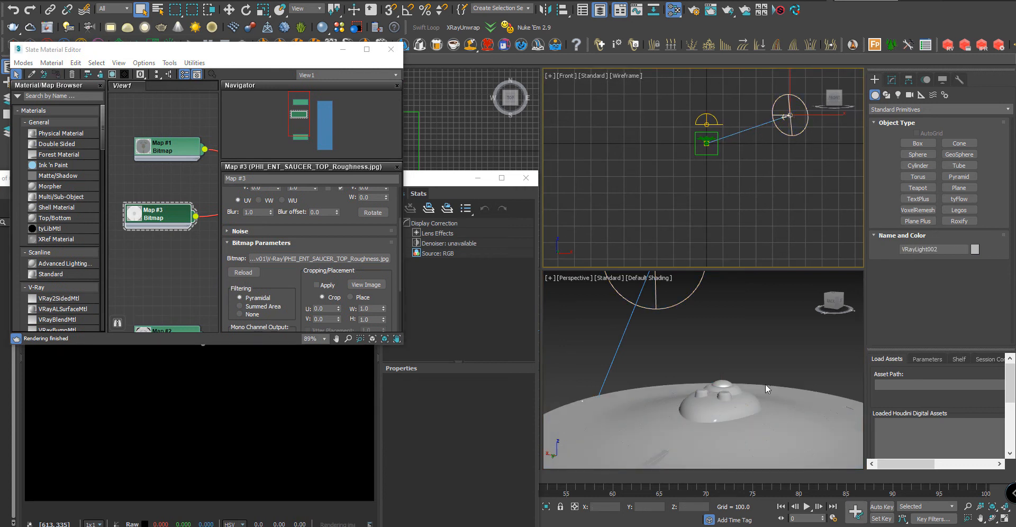
left_click(892, 80)
scroll(761, 400, "up", 2)
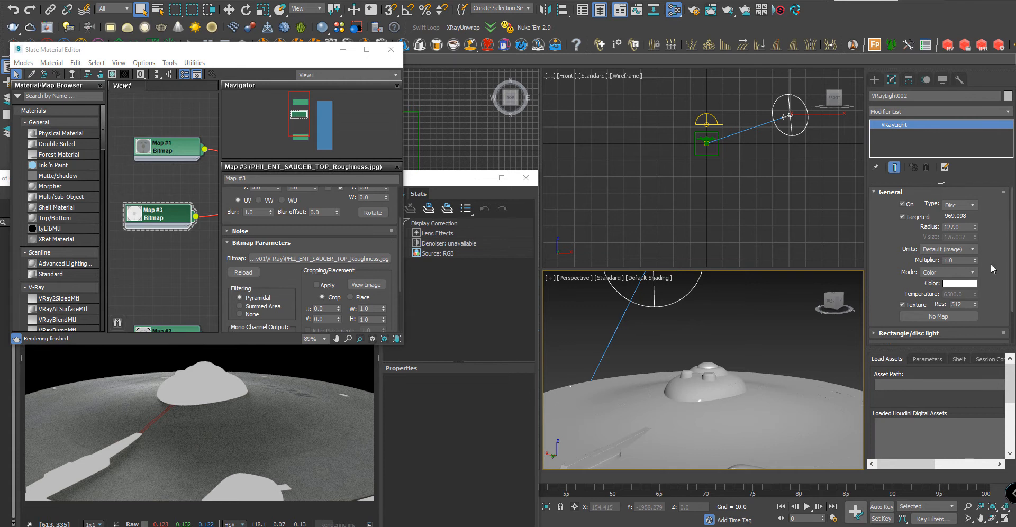
scroll(953, 254, "down", 2)
left_click(904, 293)
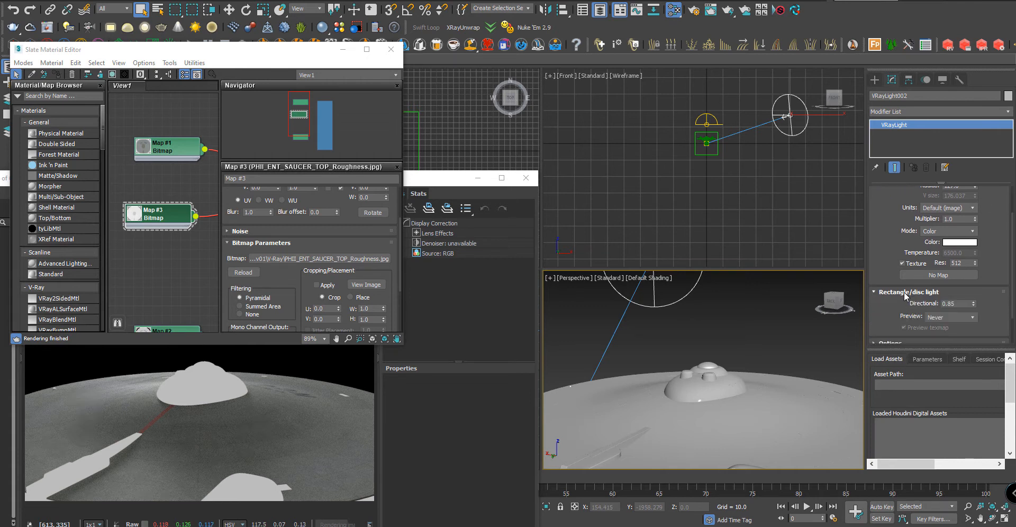
left_click(947, 304)
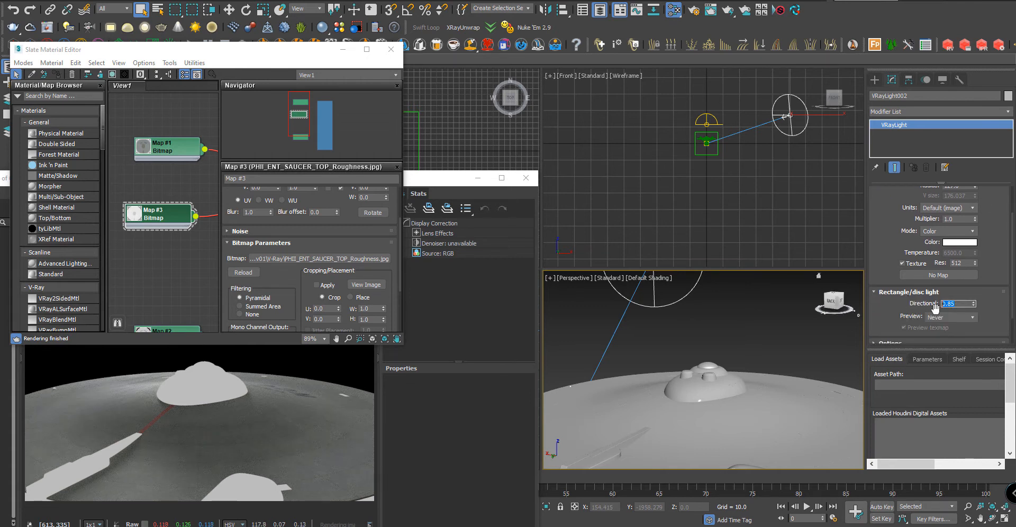
type("1")
key("Return")
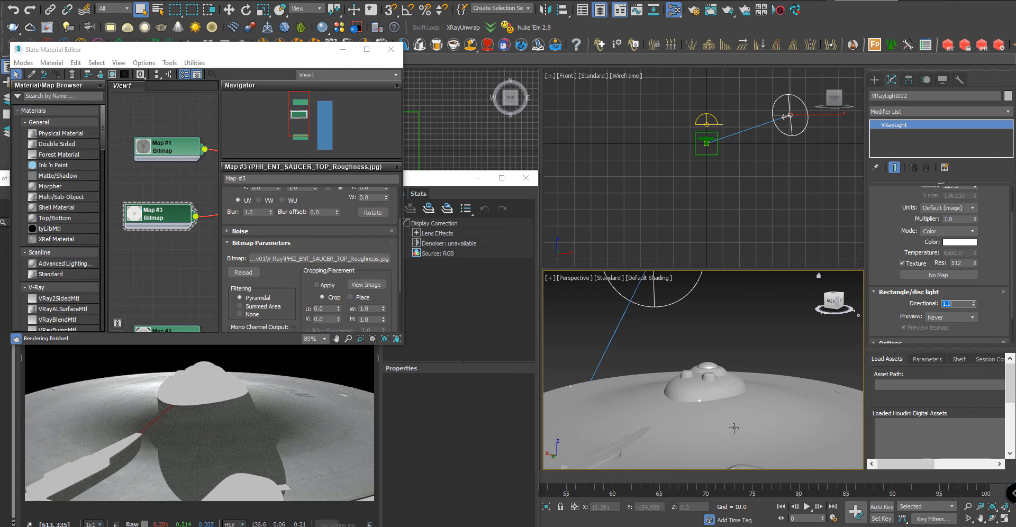
Inspect the saucer lettering in the render and reload the PHII_ENT_SAUCER_TOP_Roughness bitmap with automatic gamma
middle_click_drag(754, 408, 760, 363, "alt")
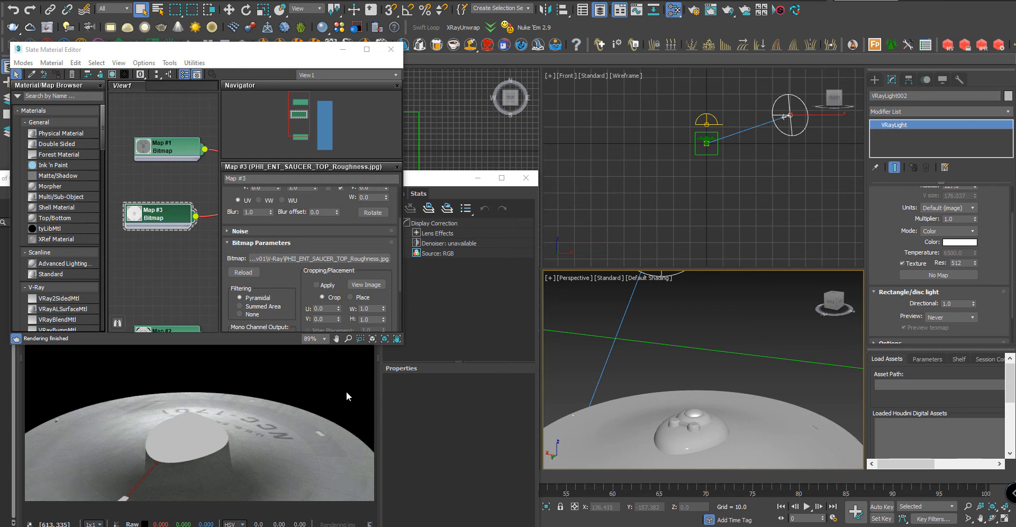
scroll(180, 426, "up", 5)
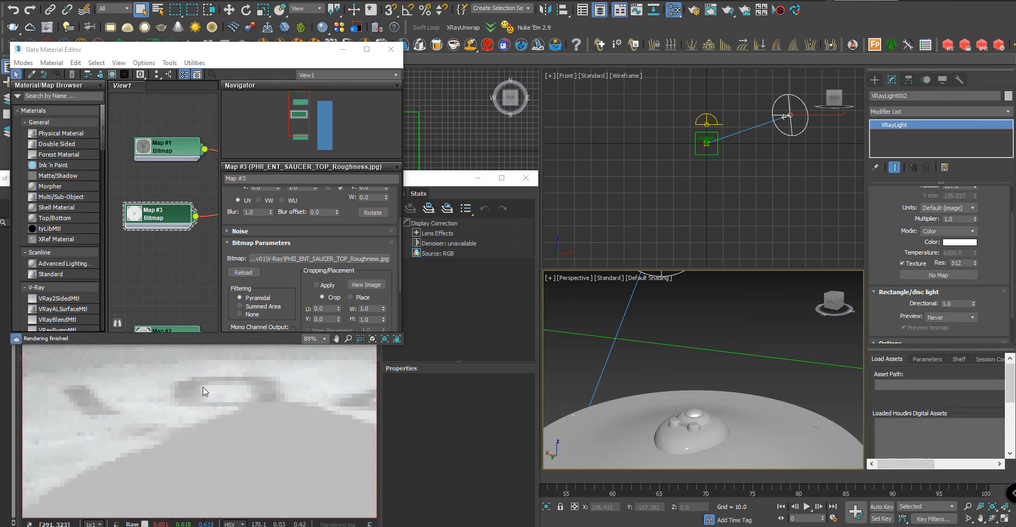
scroll(204, 391, "down", 2)
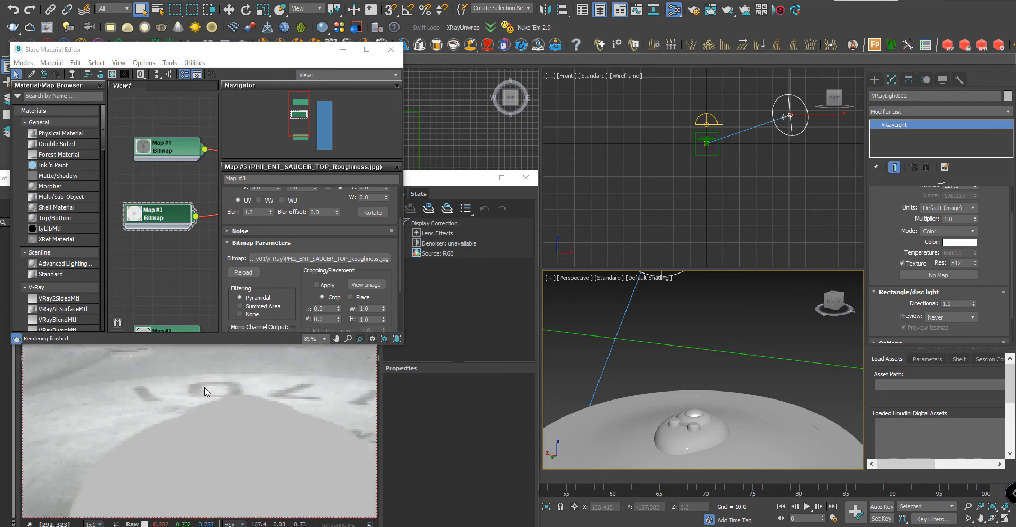
key("m")
key("m")
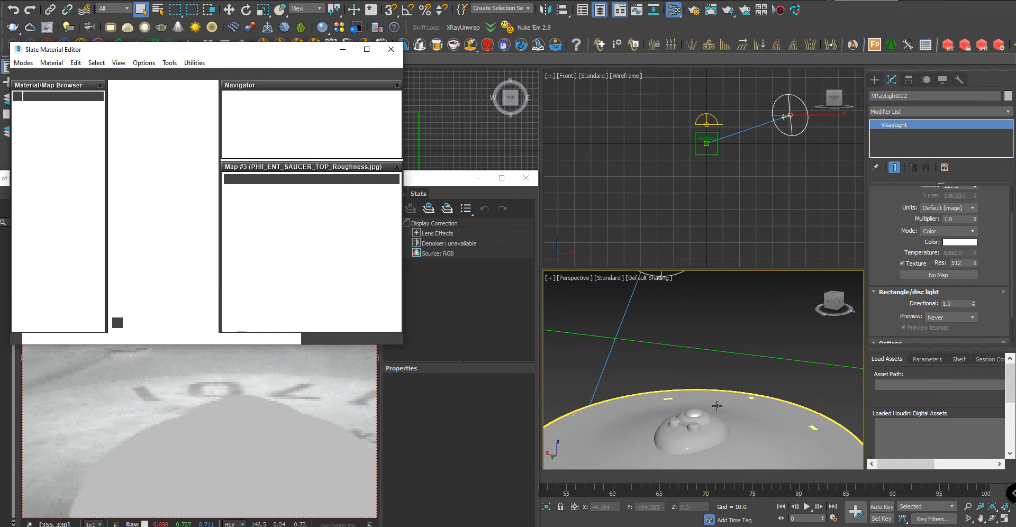
left_click(328, 326)
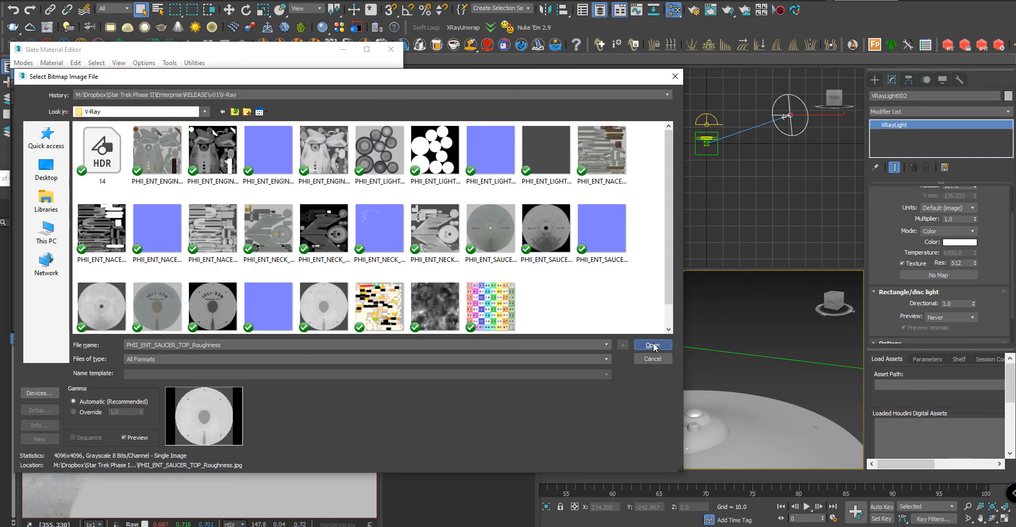
left_click(652, 345)
Frame the whole saucer and reload the PHII_ENT_SAUCER_TOP_Roughness bitmap with its gamma overridden to 1.0
scroll(653, 344, "down", 4)
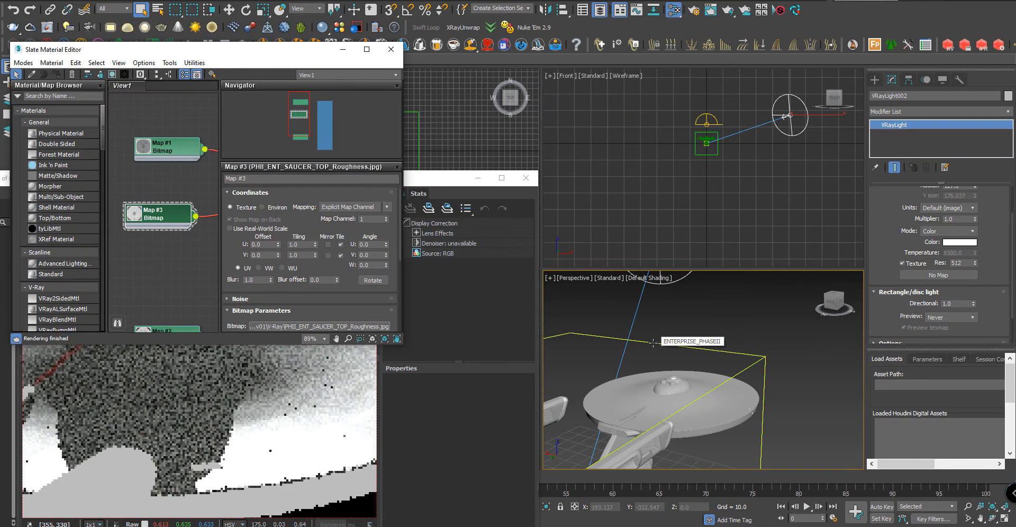
scroll(653, 343, "down", 2)
middle_click_drag(660, 344, 669, 374)
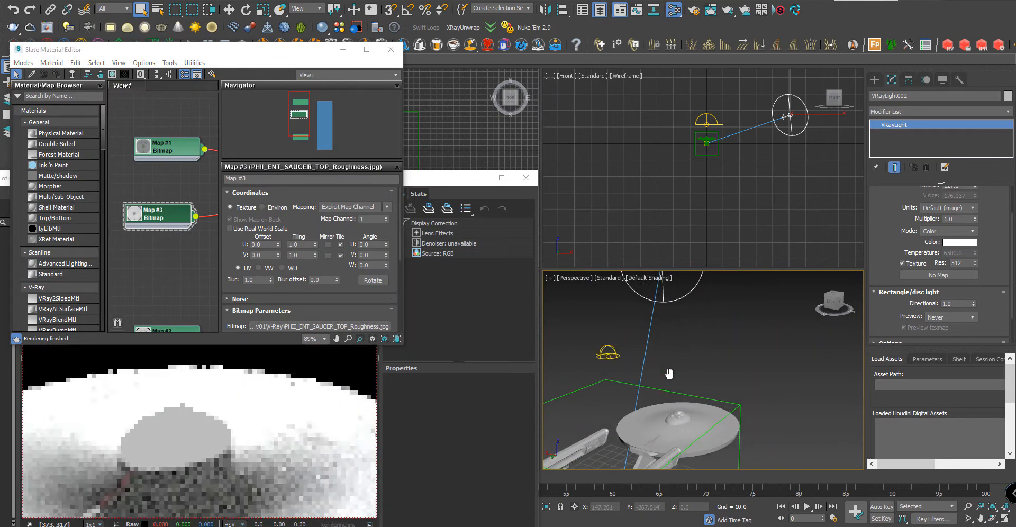
left_click(296, 328)
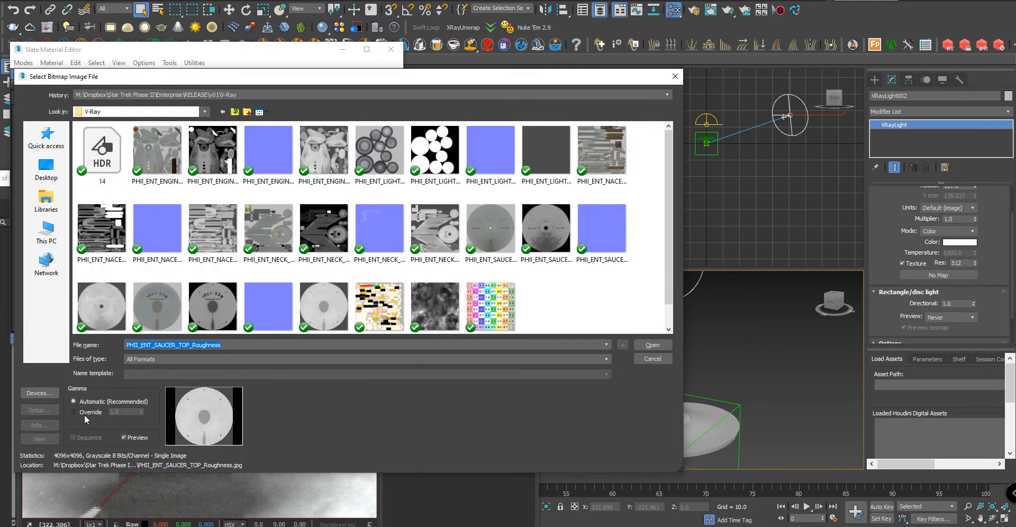
left_click(651, 346)
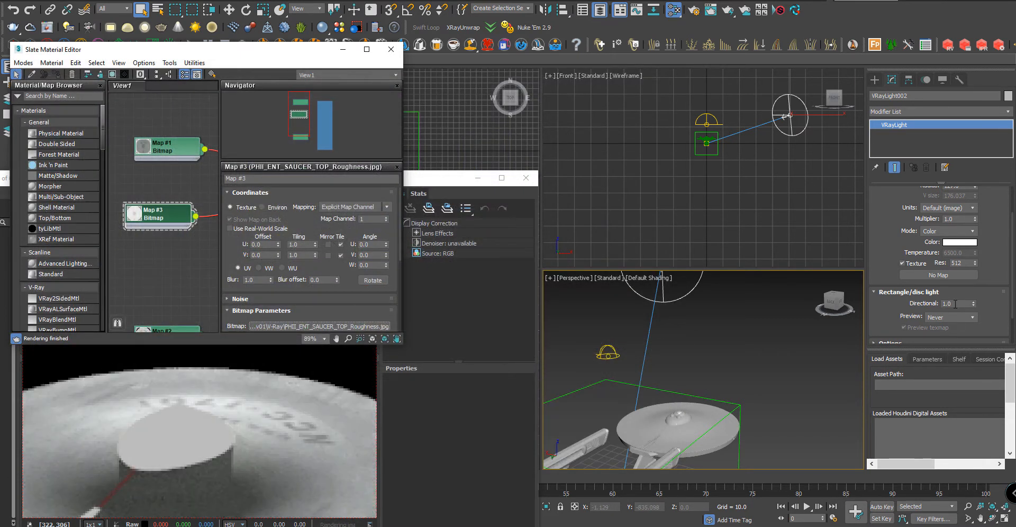
Set the disc VRayLight's Directional value to 0.96 and check the softened lighting over the whole ship
left_click(975, 305)
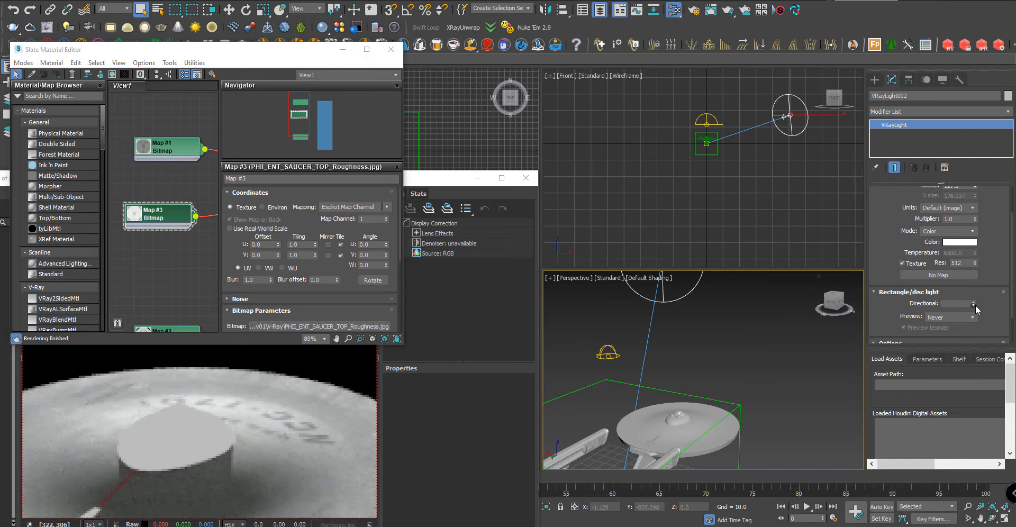
left_click(976, 306)
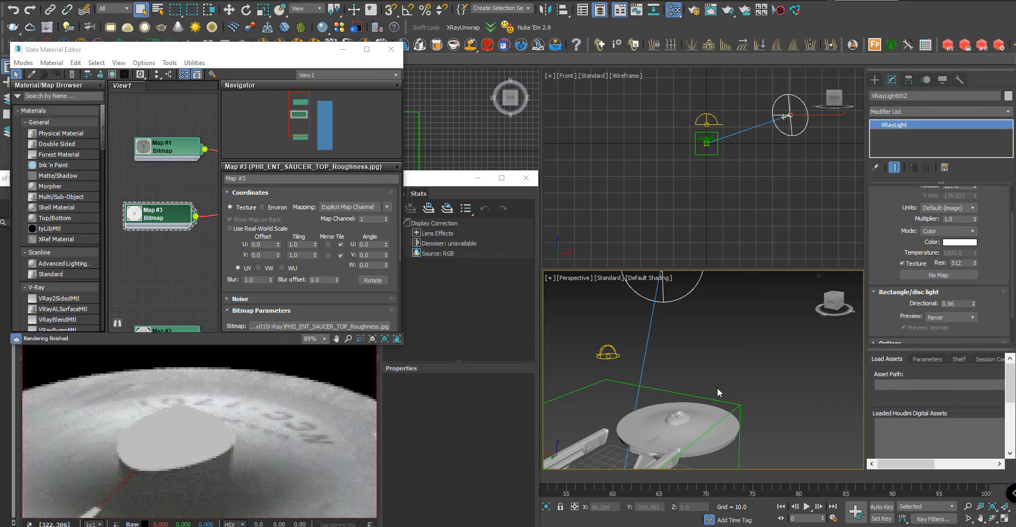
scroll(716, 387, "down", 2)
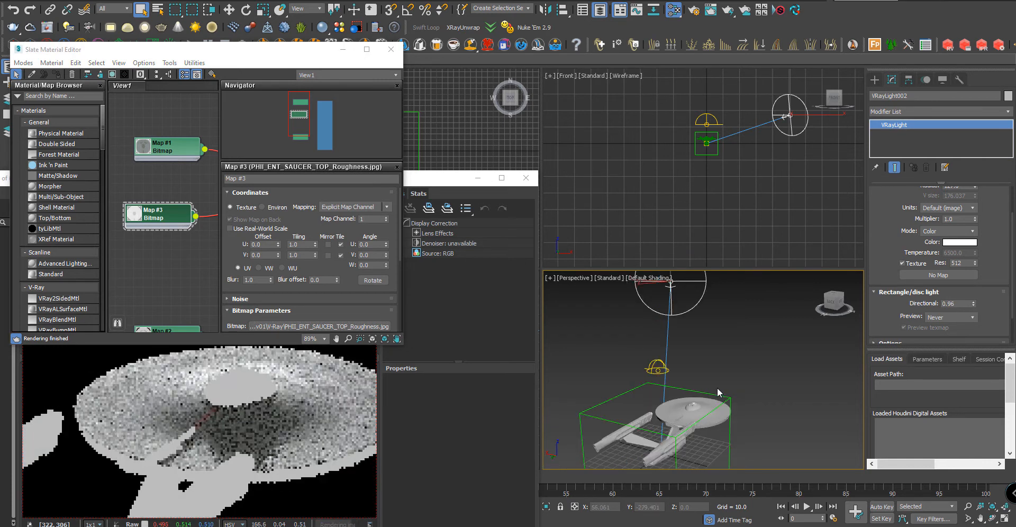
Select the saucer top and connect a new VRayBump2Normal map to the bump slot of the PHII_ENT_SAUCER_TOP material
left_click(684, 403)
mouse_move(766, 409)
middle_mouse_down("alt")
mouse_move(734, 414)
mouse_move(793, 407)
mouse_move(771, 405)
middle_mouse_up("alt")
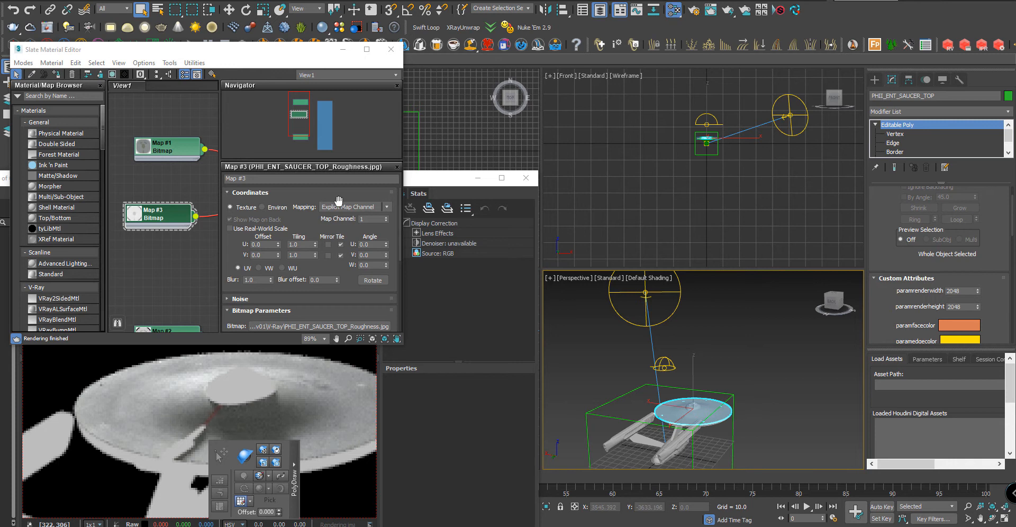
middle_click_drag(201, 211, 174, 256)
scroll(173, 248, "down", 2)
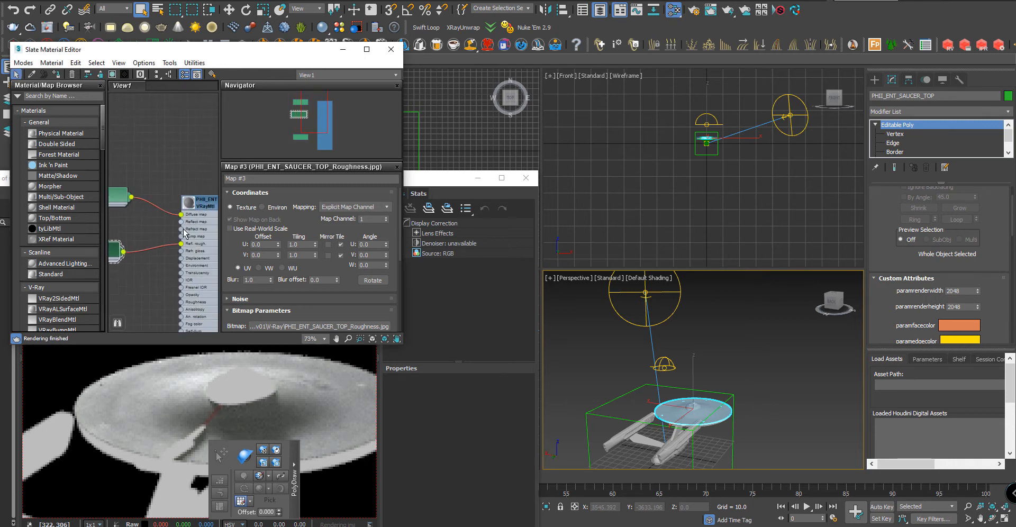
left_click_drag(182, 243, 128, 227)
mouse_move(159, 244)
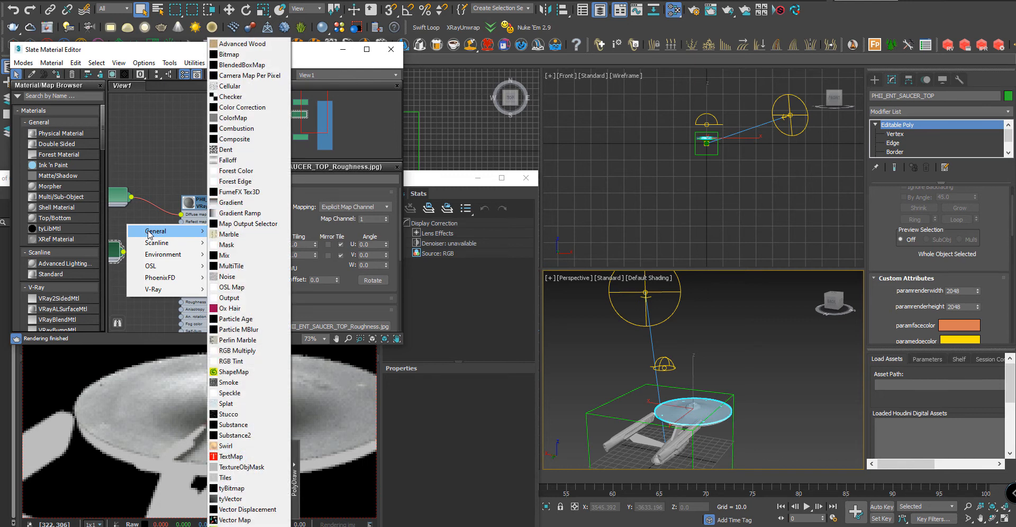
mouse_move(167, 290)
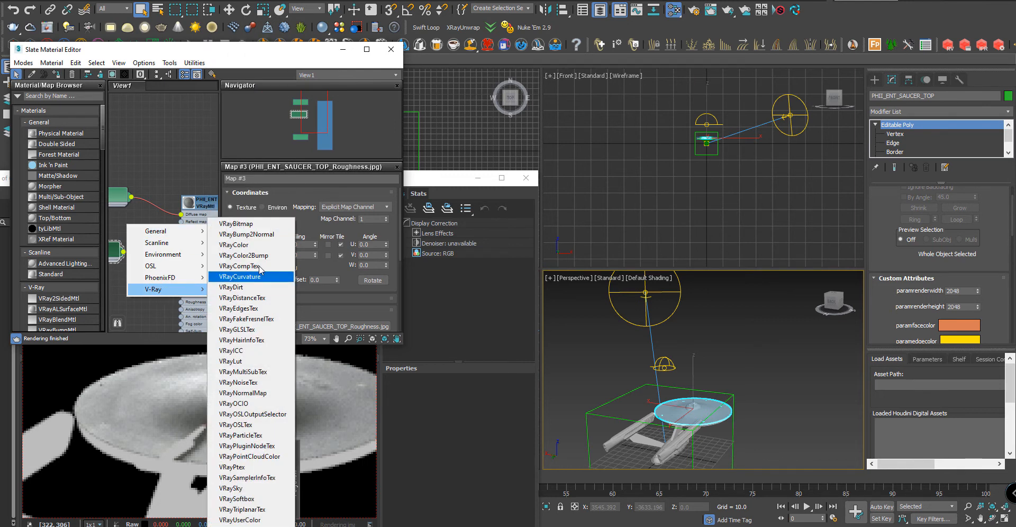
left_click(259, 237)
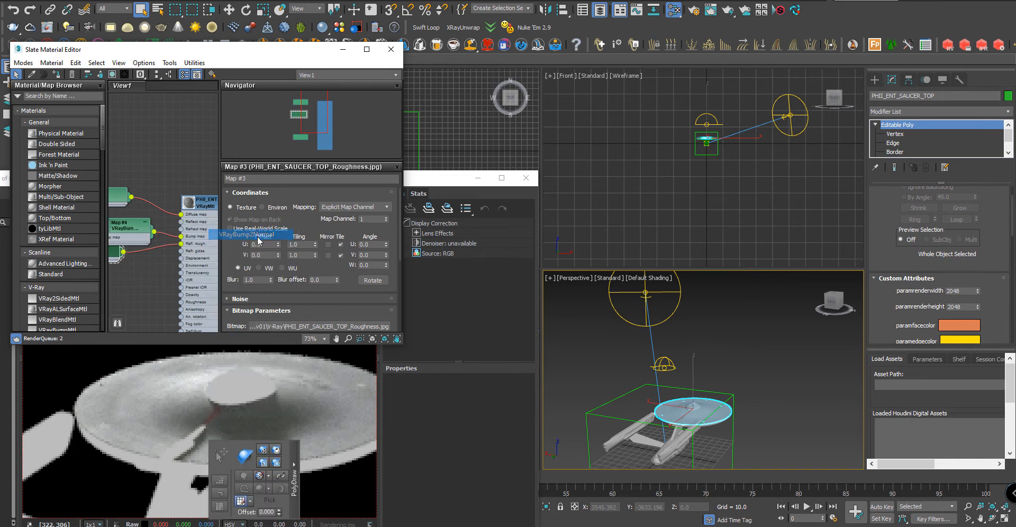
Feed the VRayBump2Normal map's bump input with the PHII_ENT_SAUCER_TOP_Normal bitmap, its gamma overridden to 1.0
left_click_drag(111, 228, 111, 228)
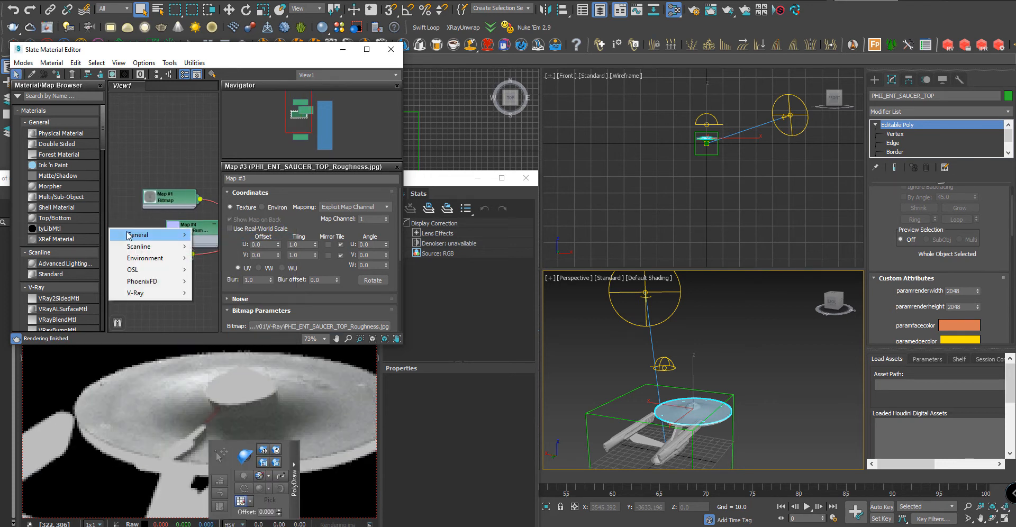
left_click(221, 62)
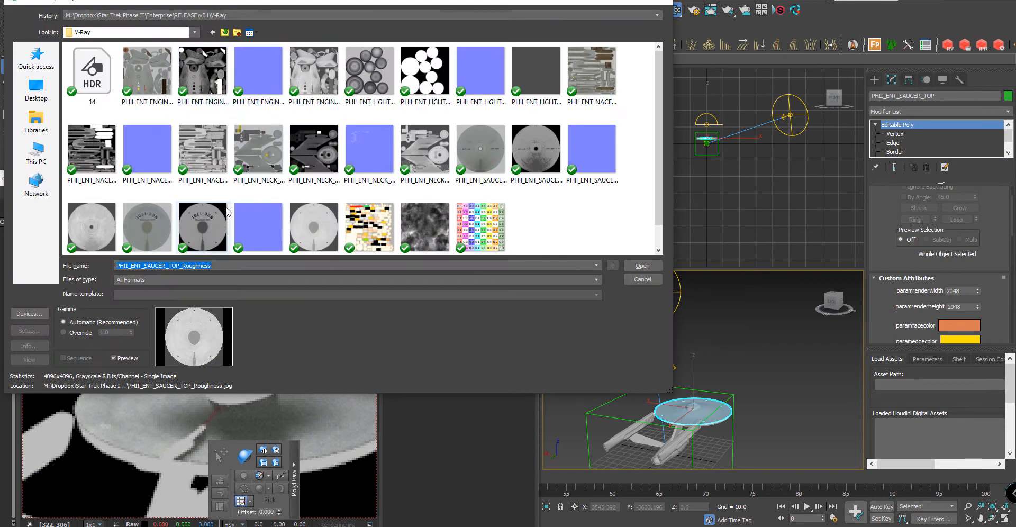
left_click(262, 224)
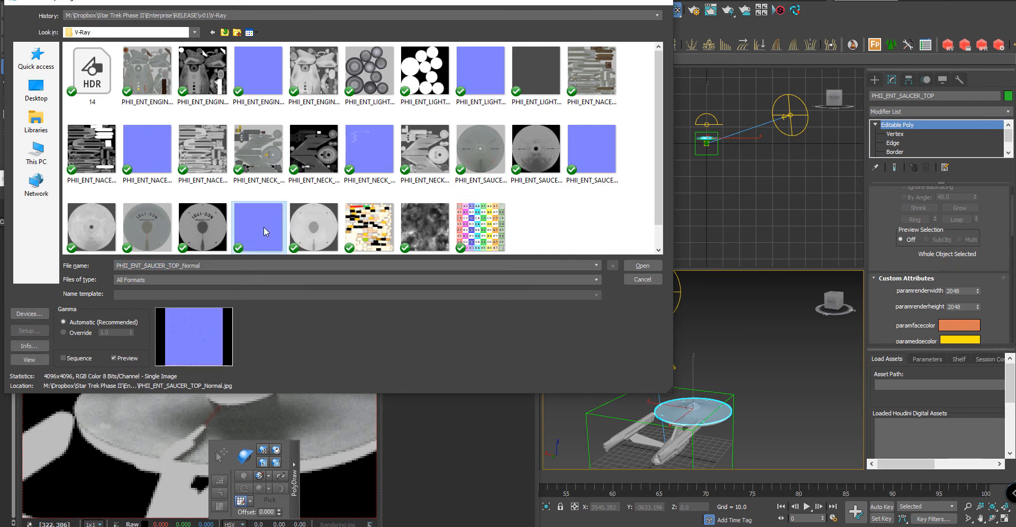
left_click(76, 334)
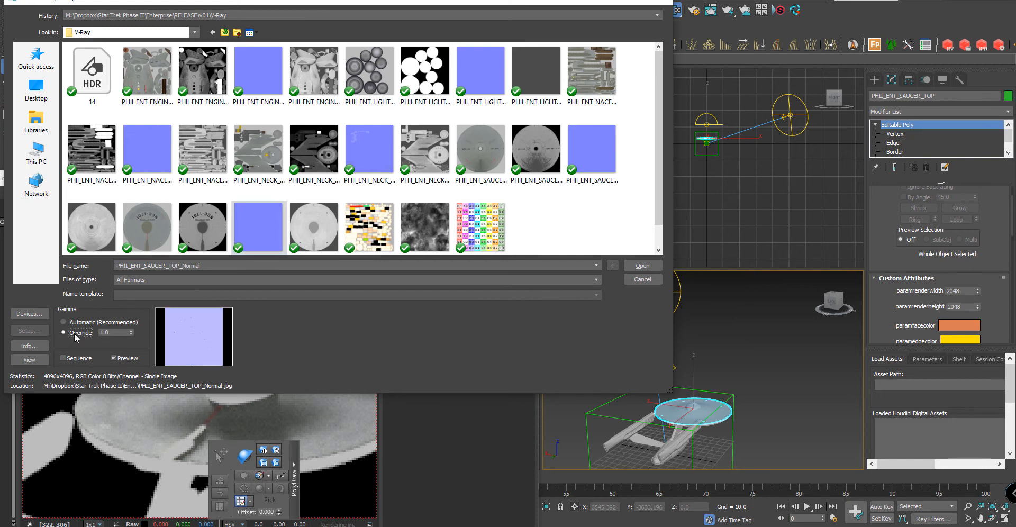
double_click(263, 229)
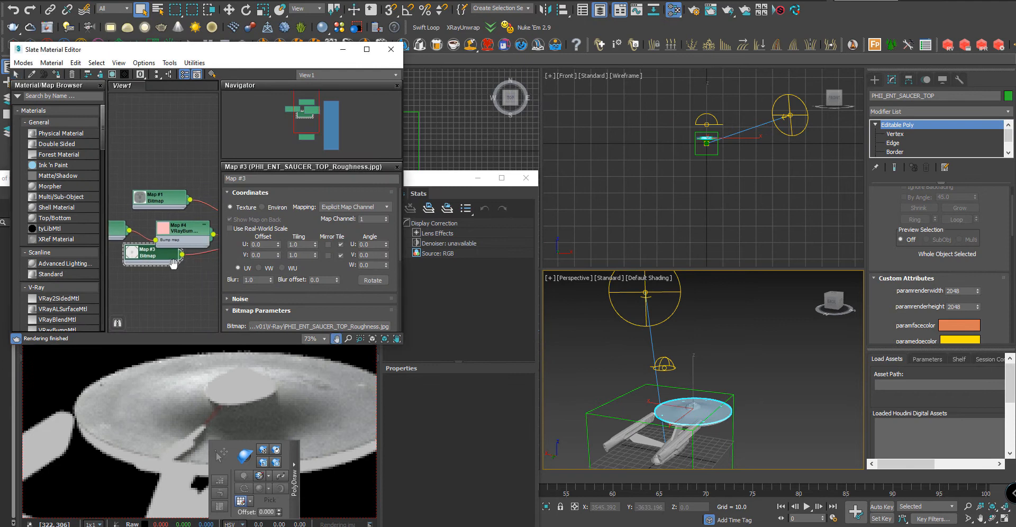
Set the bump amount of the PHII_ENT_SAUCER_TOP VRayMtl to 100 and check the saucer surface up close in the render
middle_click_drag(174, 264, 141, 264)
left_click(171, 239)
double_click(217, 246)
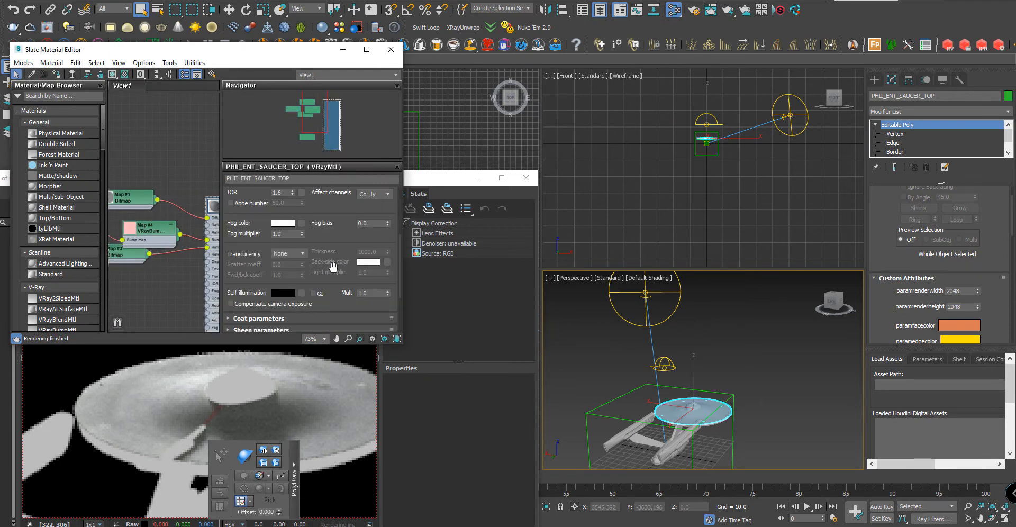
scroll(258, 304, "down", 3)
left_click(253, 326)
scroll(263, 245, "up", 1)
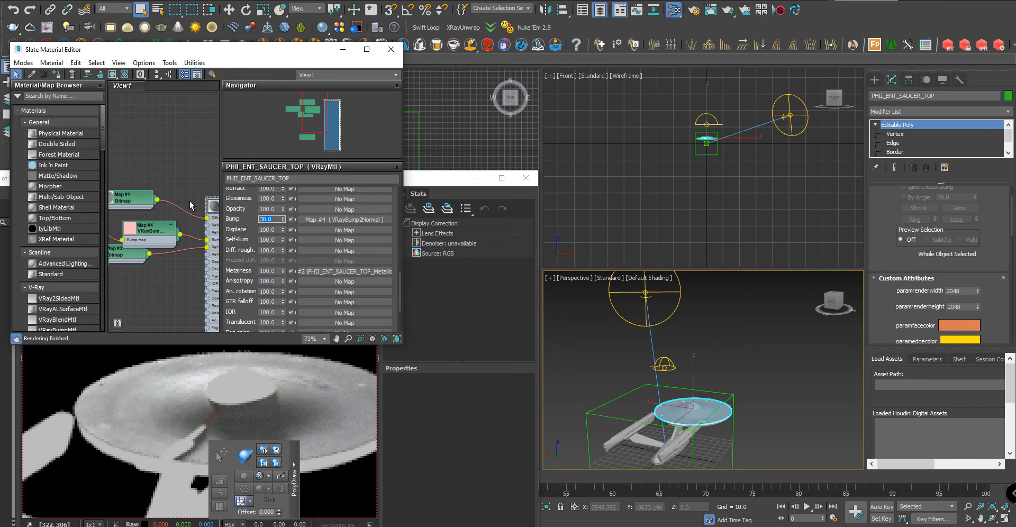
type("0")
key("Return")
scroll(685, 402, "up", 5)
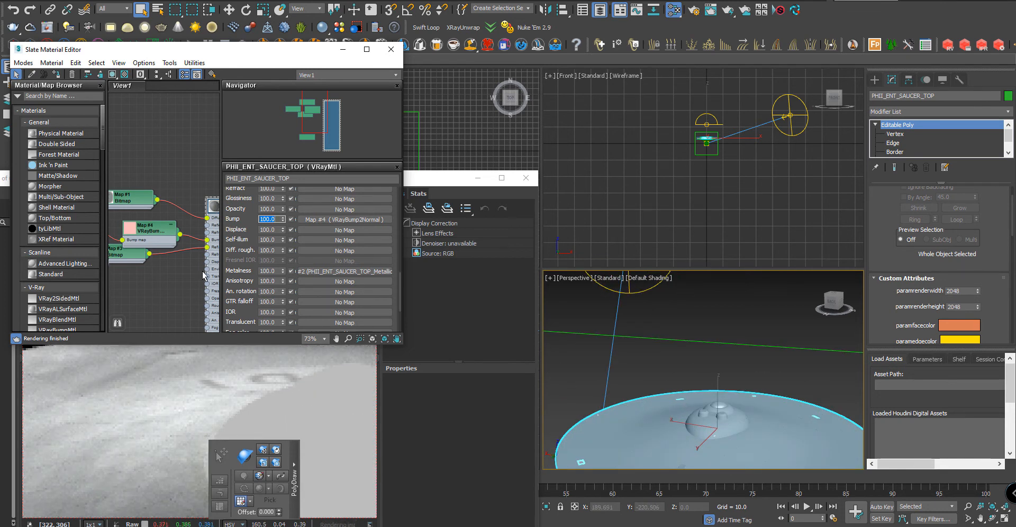
Lay out all the saucer top material's nodes and bring its BRDF settings into view
left_click(158, 74)
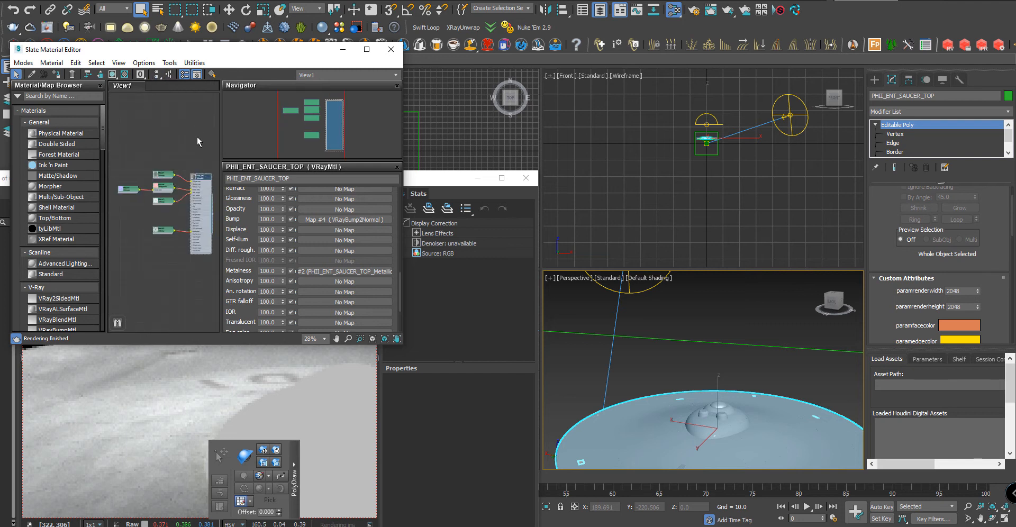
scroll(246, 242, "up", 1)
left_click_drag(246, 241, 223, 433)
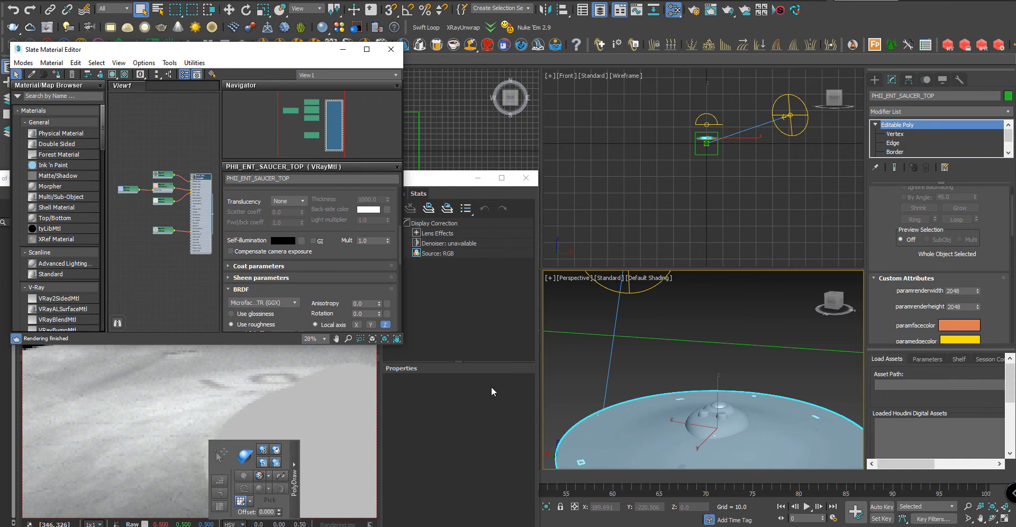
Select the PHII_NACELLES object and frame it closely from the side in the Perspective view
middle_click_drag(671, 421, 654, 349)
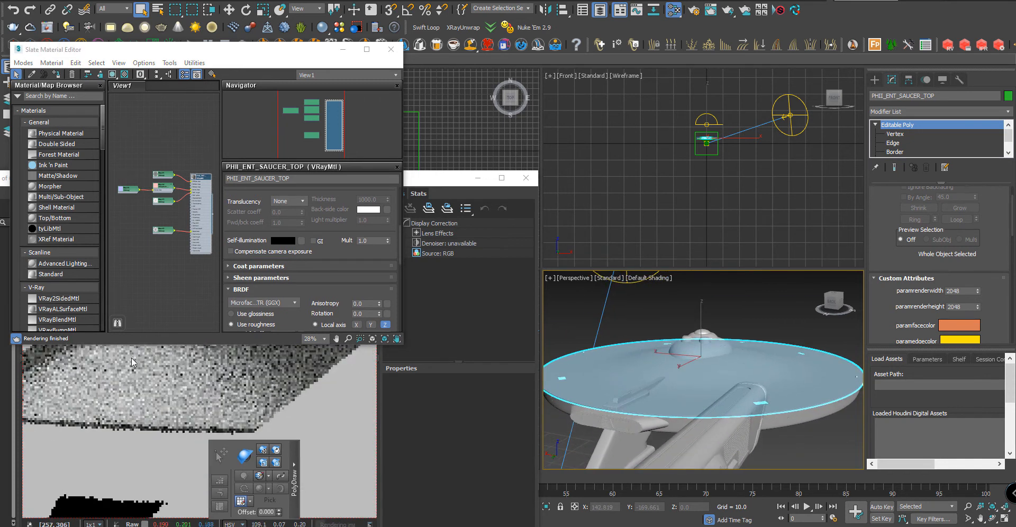
scroll(149, 392, "down", 4)
middle_click_drag(637, 413, 605, 391, "alt")
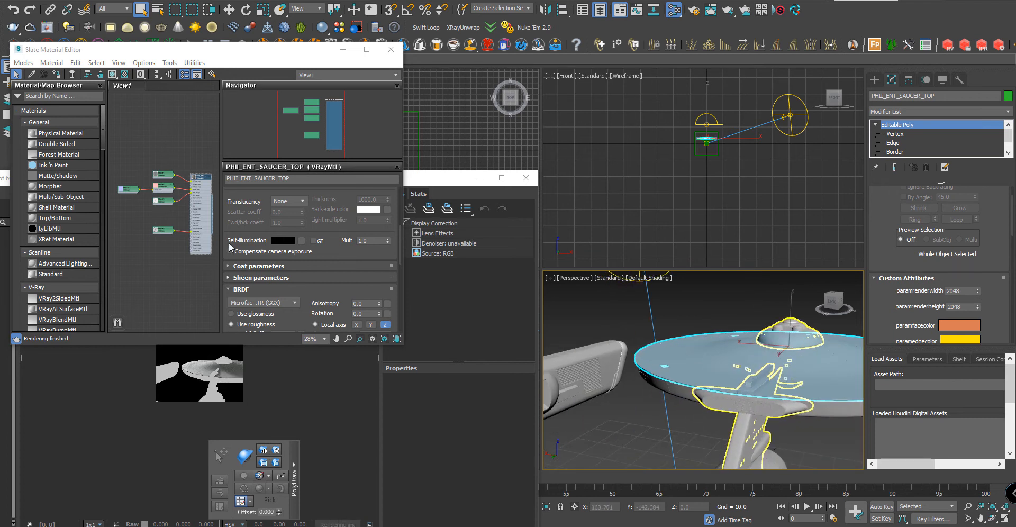
left_click(585, 382)
key("z")
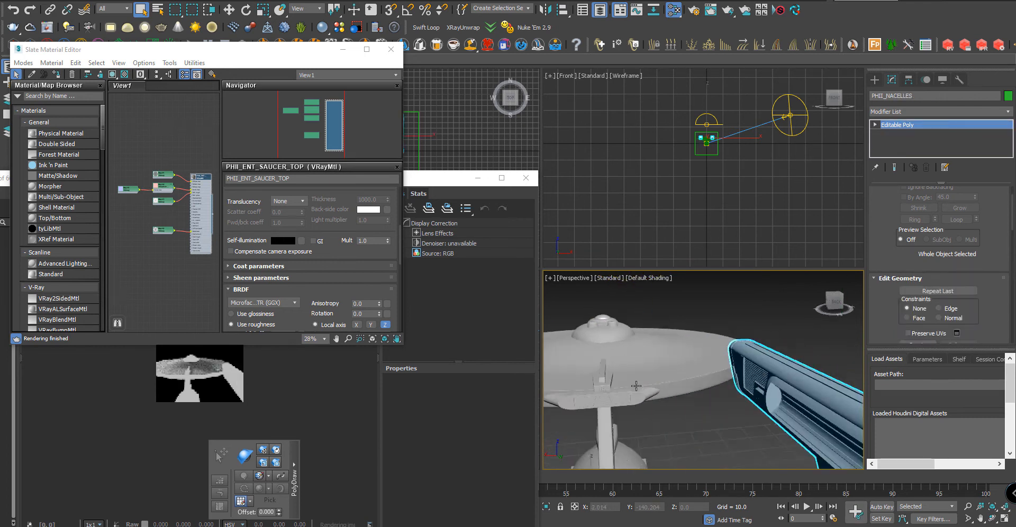
middle_click_drag(665, 396, 751, 339, "alt")
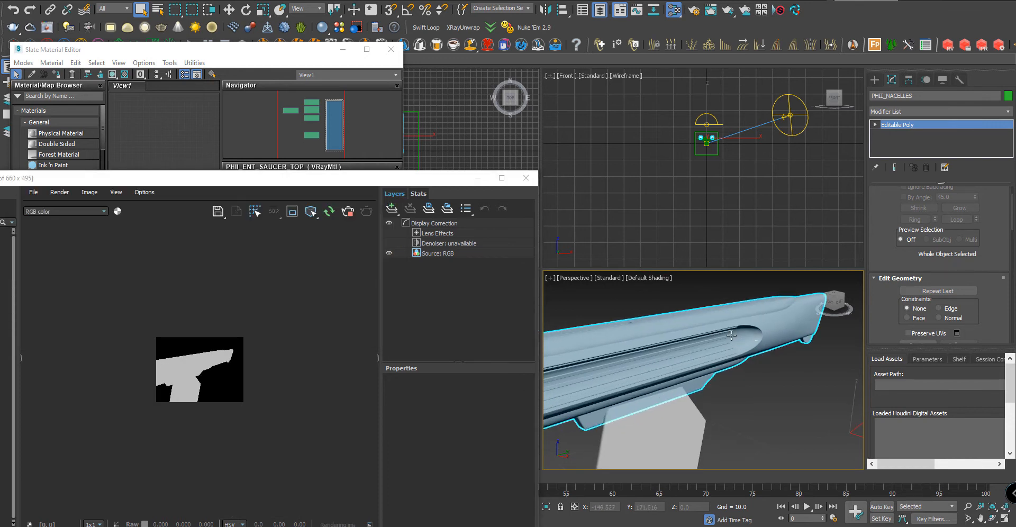
middle_click_drag(559, 406, 674, 398)
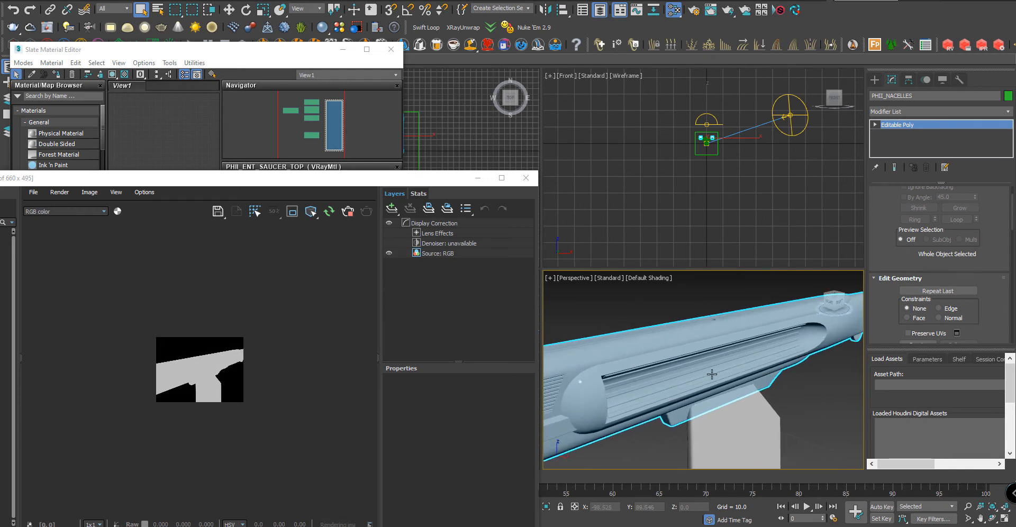
middle_click_drag(677, 375, 706, 394, "alt")
Pick the nacelles' material from the model into the Slate Material Editor and lay out its node tree
left_click_drag(175, 50, 529, 58)
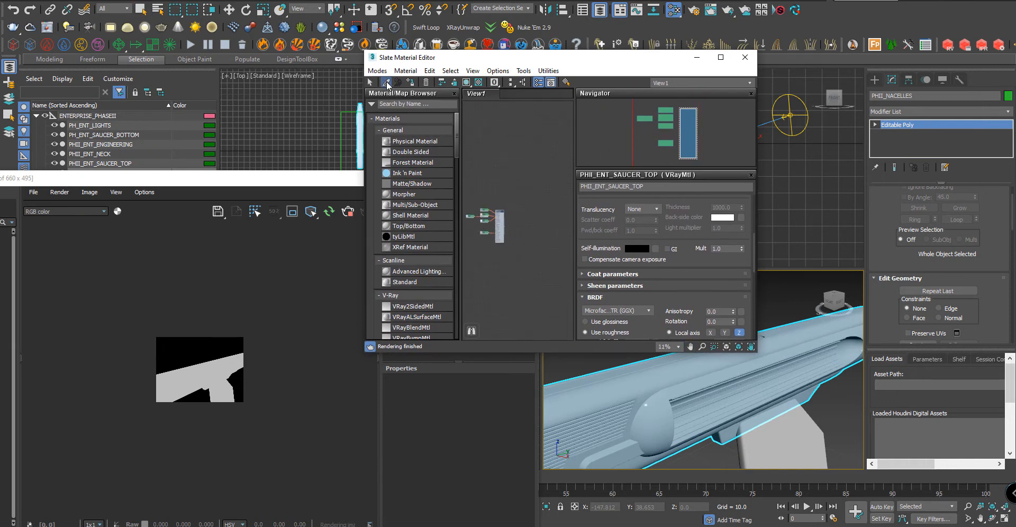
left_click(670, 373)
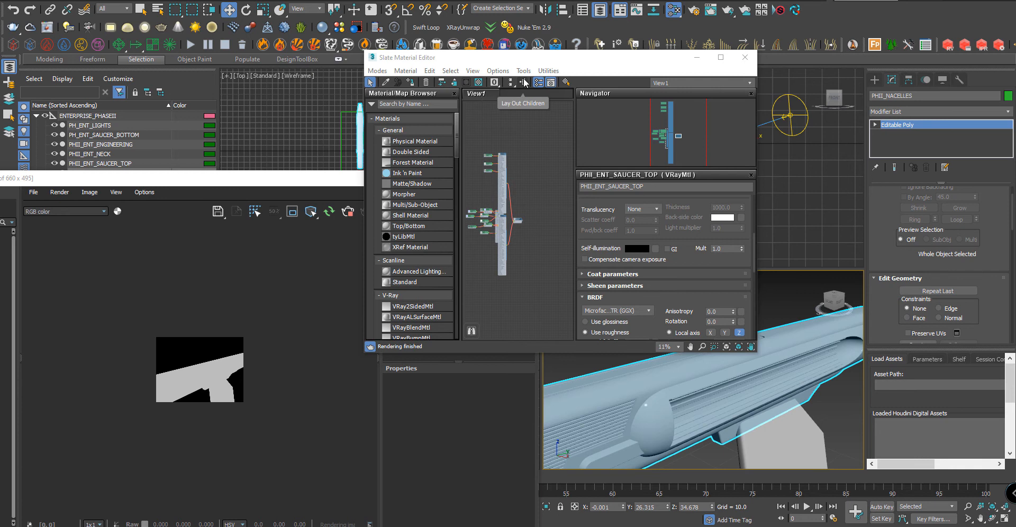
scroll(503, 227, "up", 5)
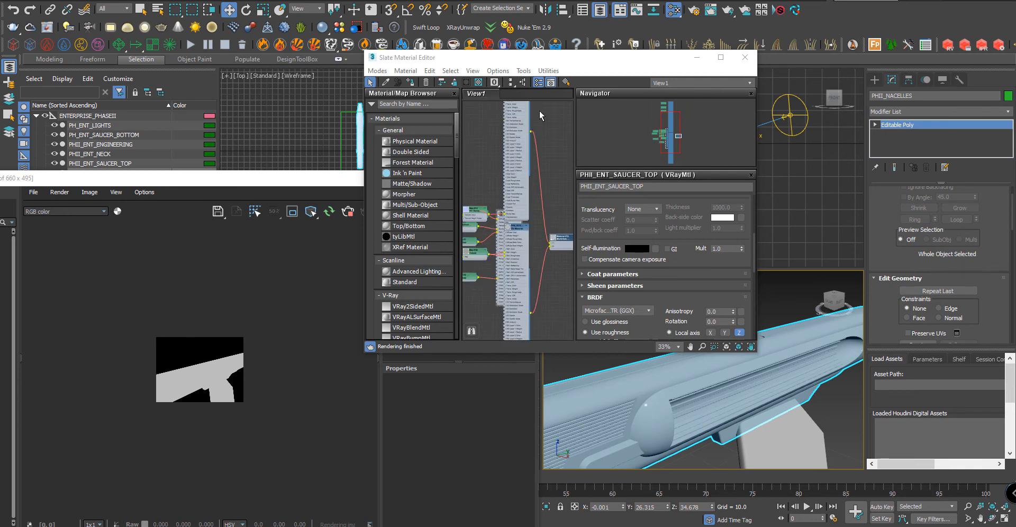
left_click(511, 82)
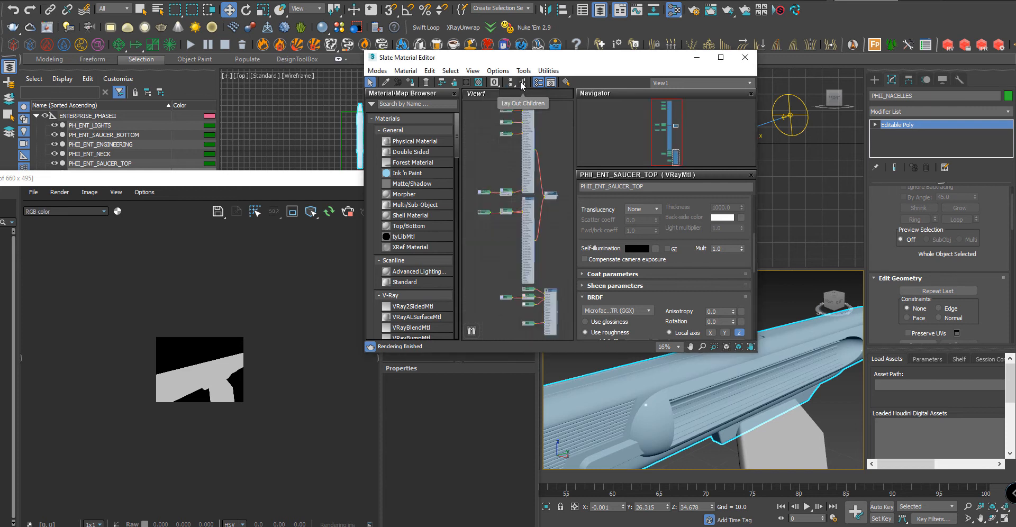
left_click(522, 82)
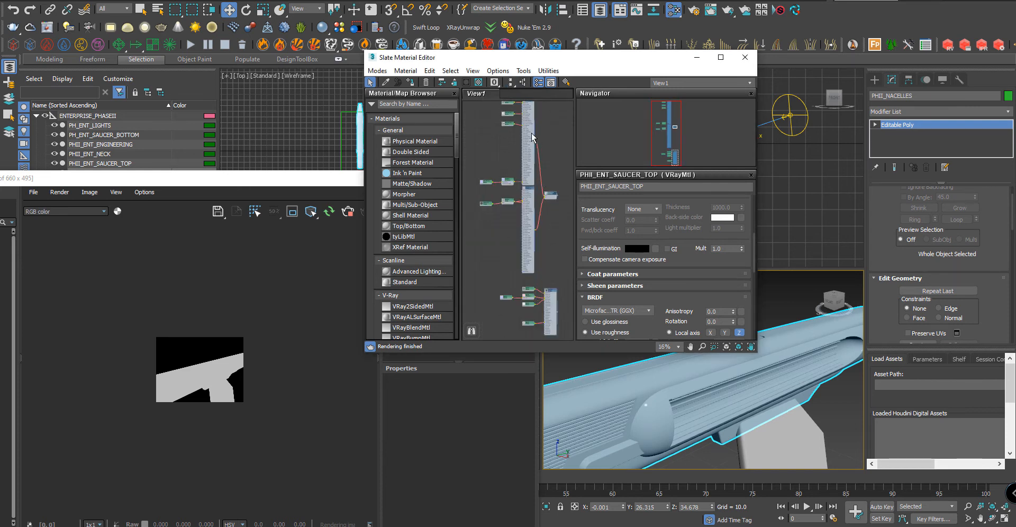
Change the PHII_ENT_NACELLE material from RS Material to VRayMtl
scroll(525, 167, "up", 4)
double_click(525, 170)
right_click(525, 170)
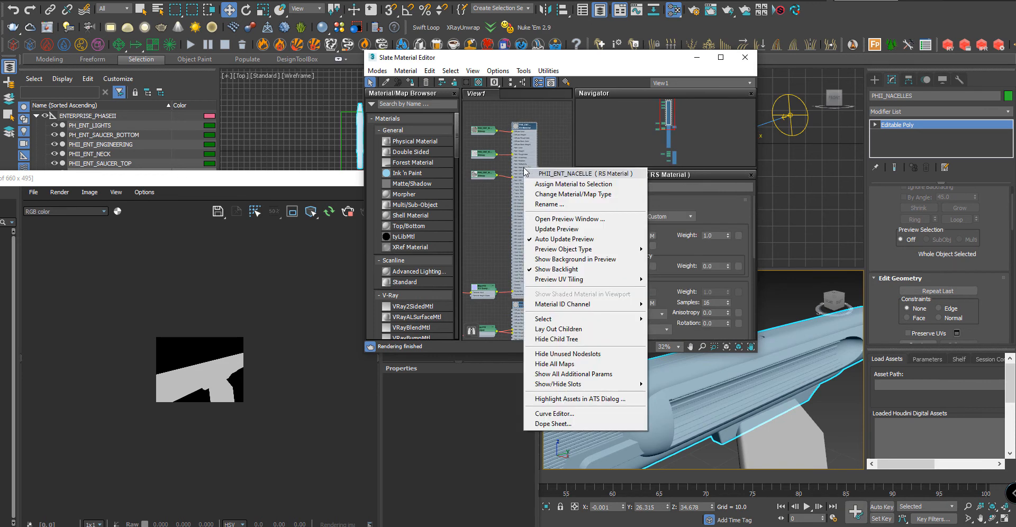
left_click(554, 194)
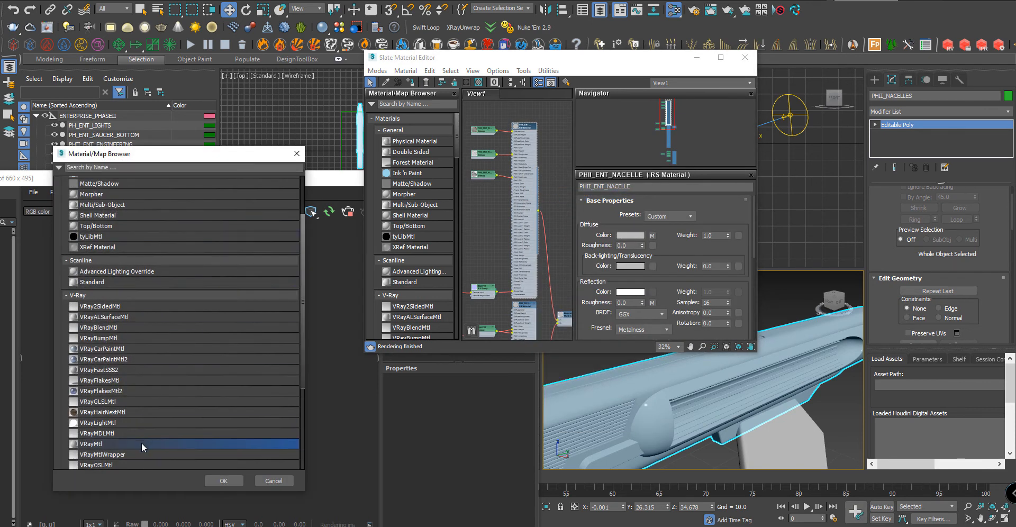
double_click(142, 443)
Connect the PHII_ENT_NACELLE_BaseColor bitmap with automatic gamma to the nacelle VRayMtl's diffuse slot and position its node beside the material
middle_click_drag(510, 159, 557, 155)
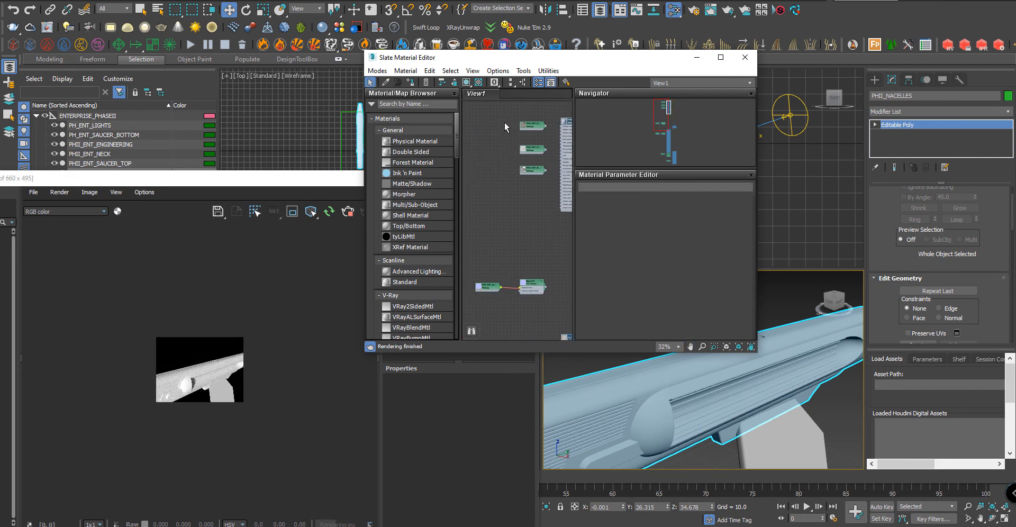
left_click_drag(538, 312, 538, 312)
scroll(551, 150, "up", 4)
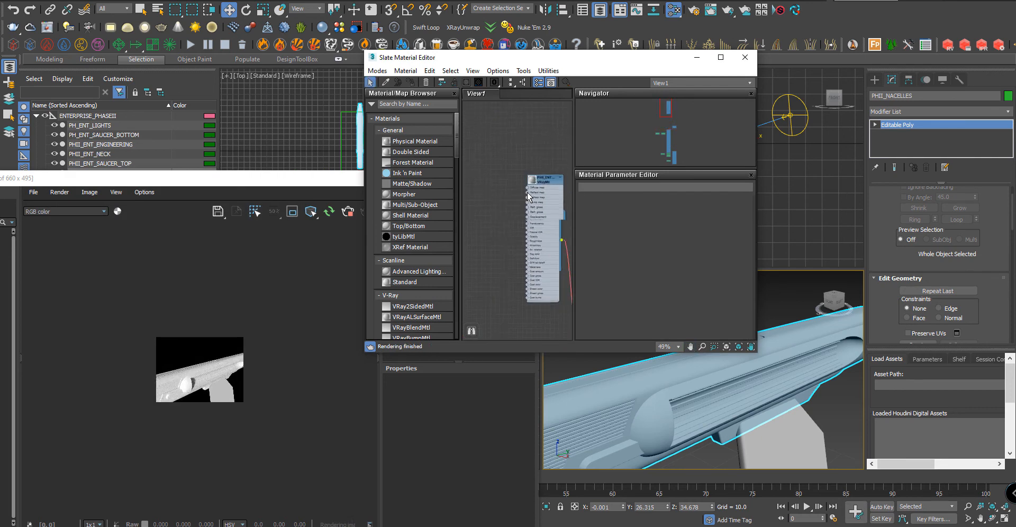
left_click_drag(467, 207, 466, 207)
mouse_move(497, 215)
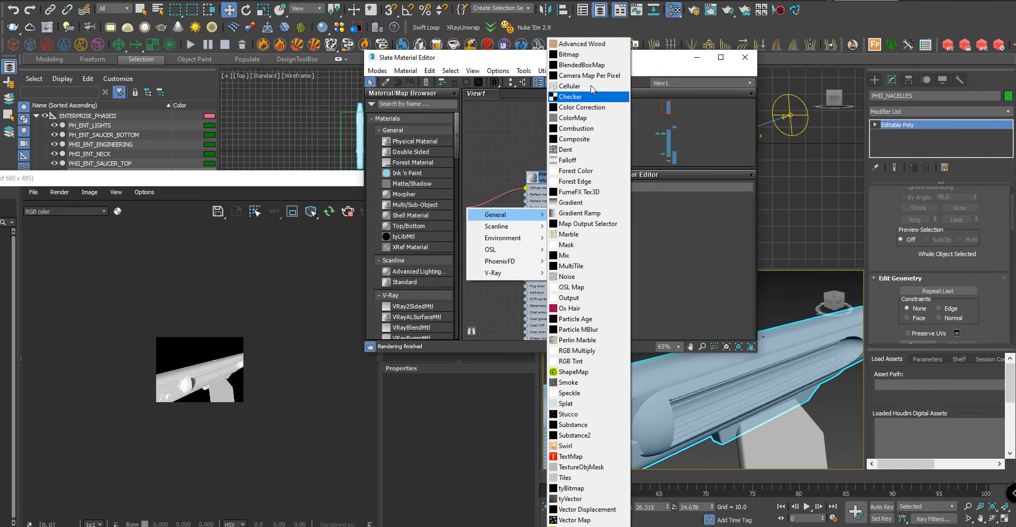
left_click(587, 55)
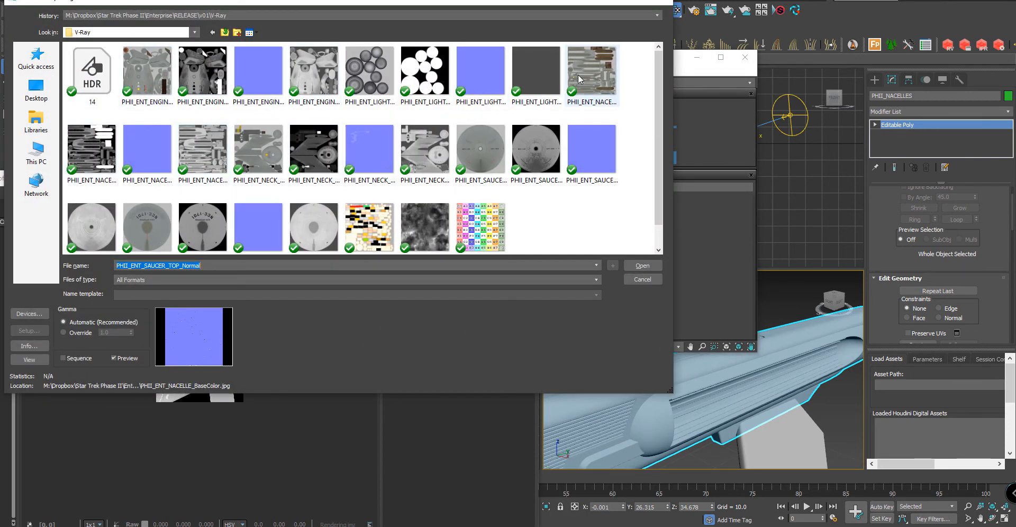
left_click(608, 69)
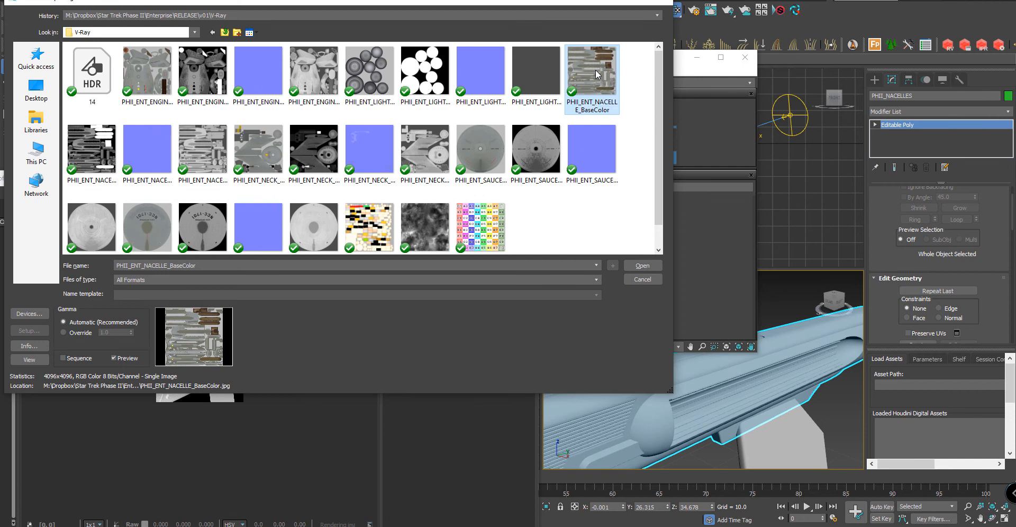
double_click(597, 75)
left_click_drag(487, 211, 482, 200)
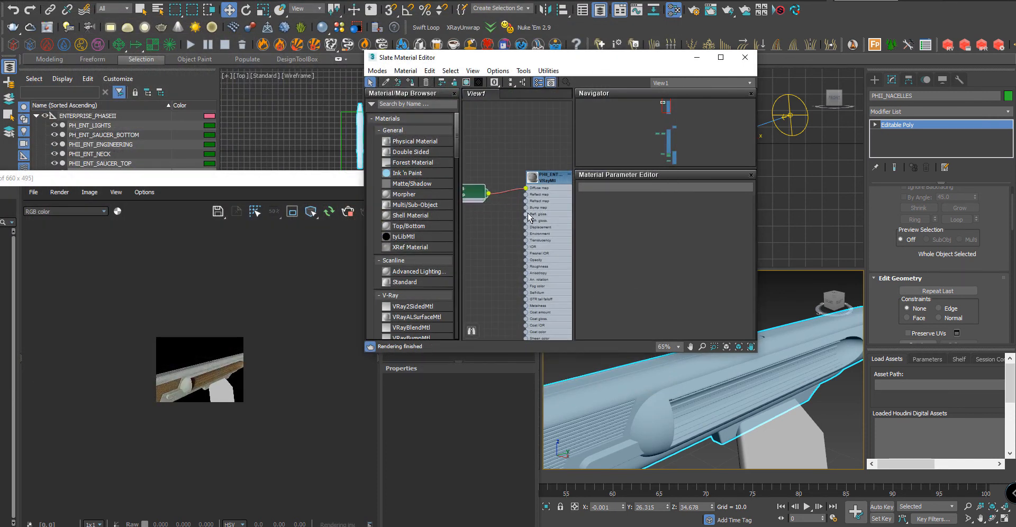
Connect the PHII_ENT_NACELLE_Roughness bitmap, loaded with gamma override 1.0, to the nacelle VRayMtl's reflection glossiness slot
left_click_drag(483, 234, 468, 246)
mouse_move(496, 254)
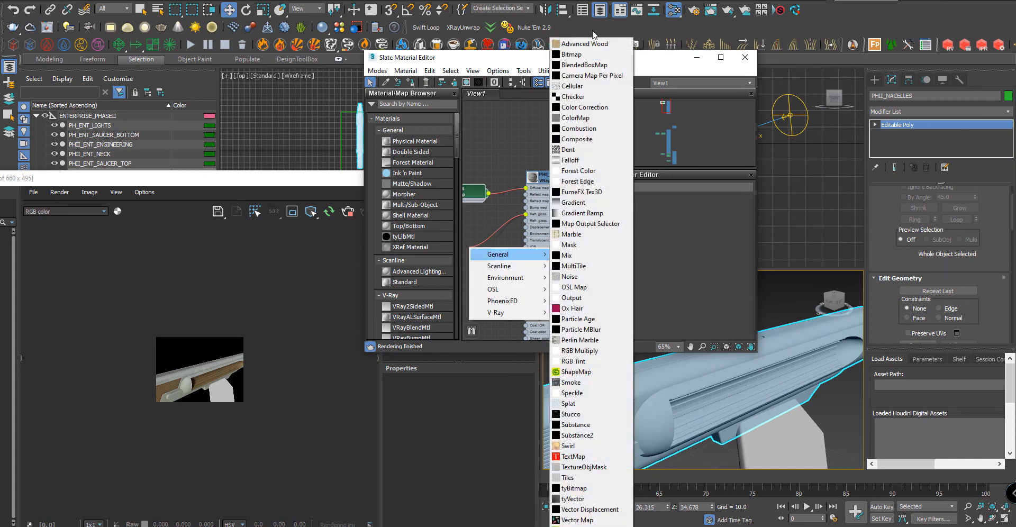
left_click(585, 56)
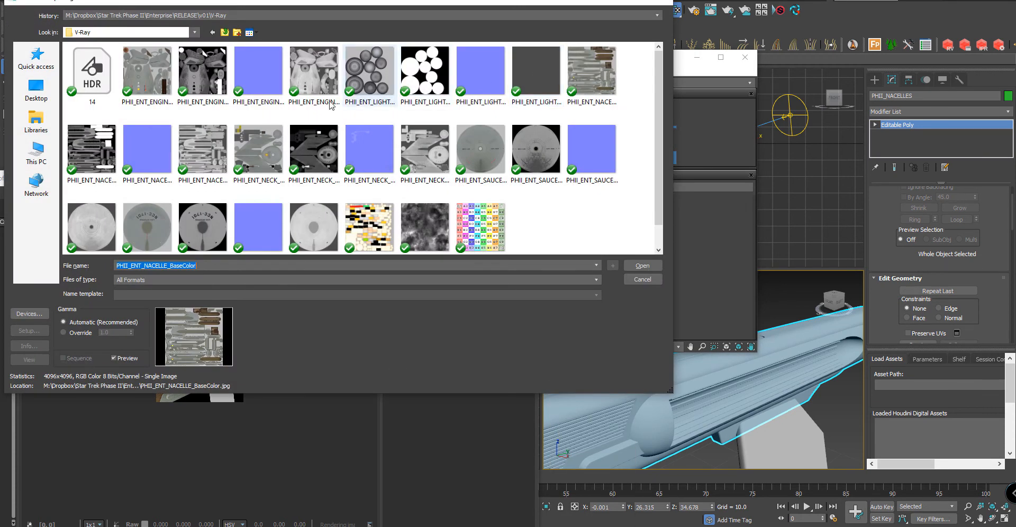
left_click(196, 153)
left_click(100, 157)
left_click(212, 183)
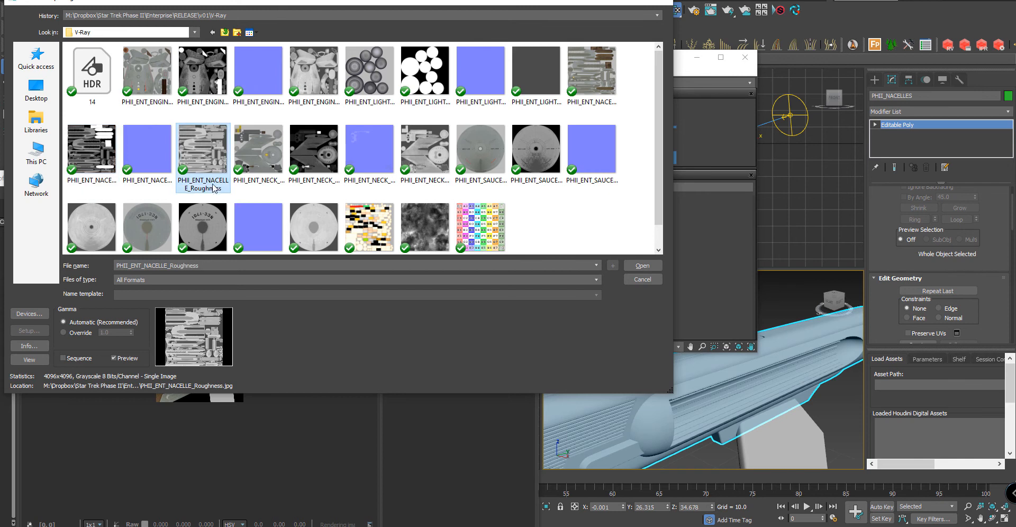
left_click(80, 334)
double_click(202, 145)
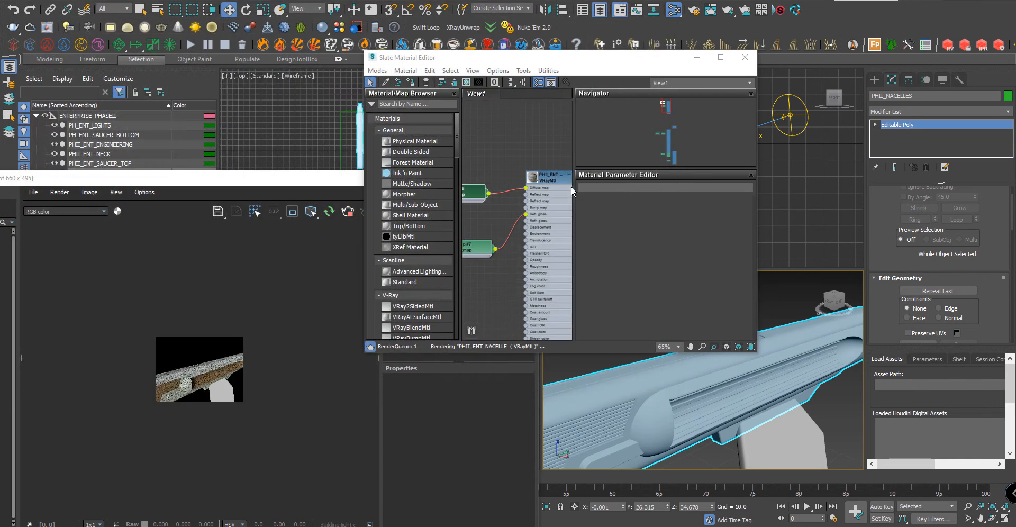
Connect the PHII_ENT_NACELLE_Metallic bitmap with gamma override 1.0 to the nacelle VRayMtl's metalness slot and position its node beside the material
scroll(703, 402, "up", 3)
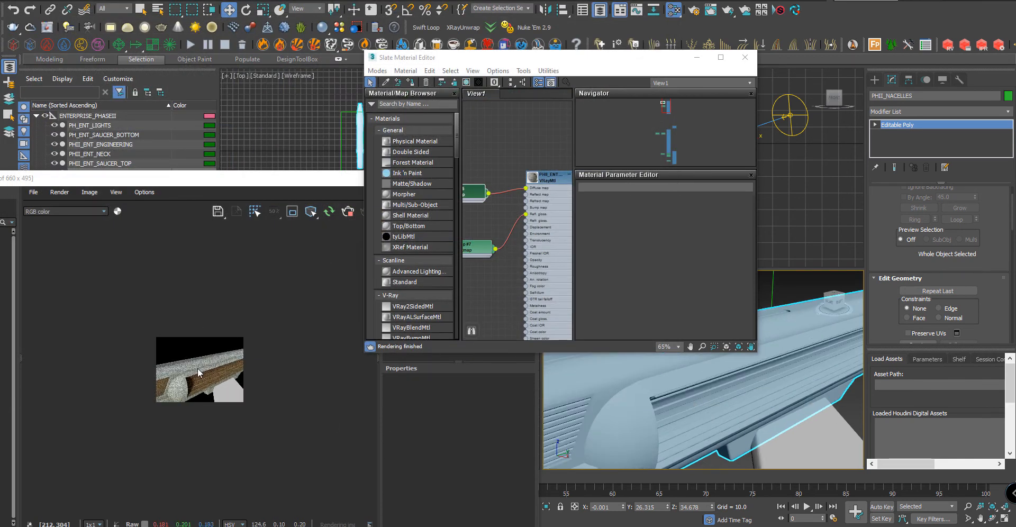
scroll(222, 385, "up", 5)
double_click(257, 387)
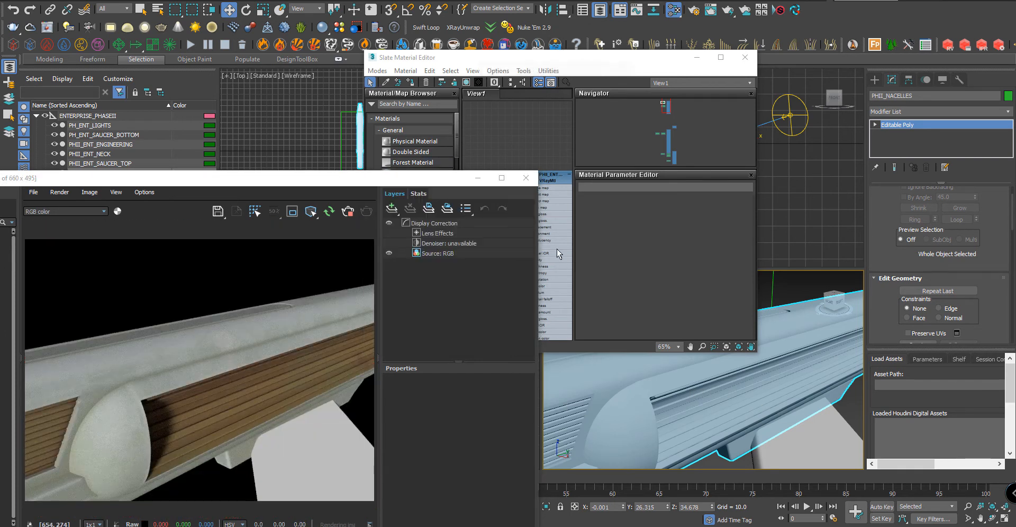
left_click_drag(556, 58, 675, 53)
scroll(656, 212, "up", 2)
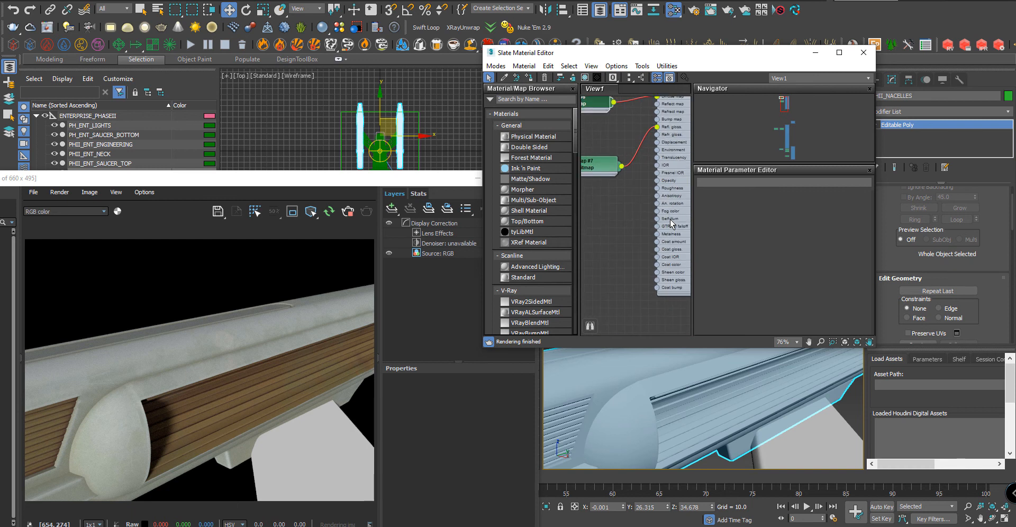
left_click_drag(624, 239, 624, 239)
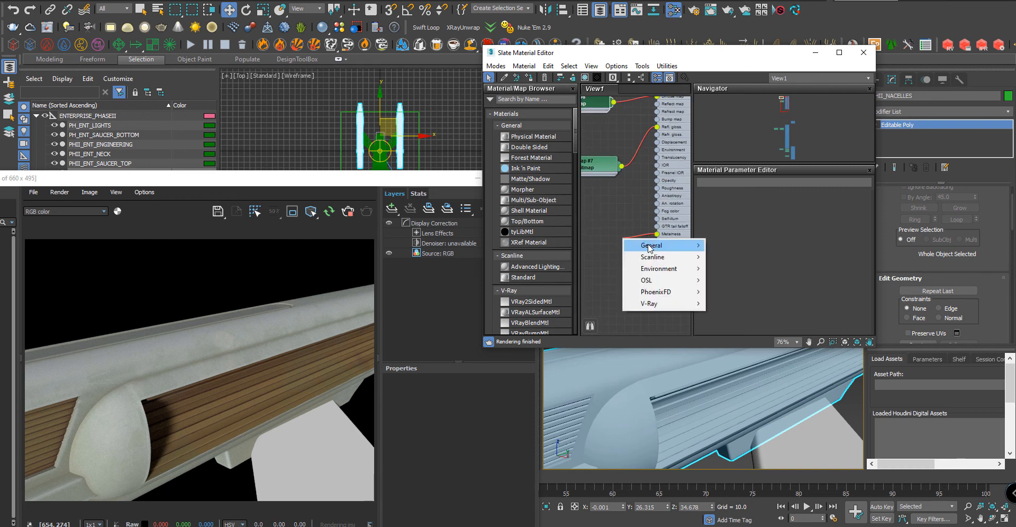
mouse_move(658, 245)
left_click(762, 55)
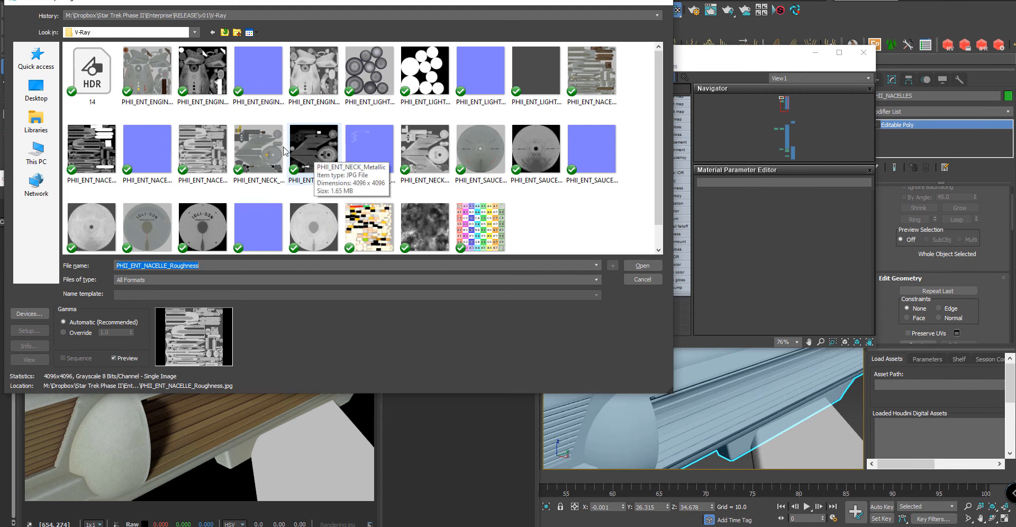
left_click(88, 145)
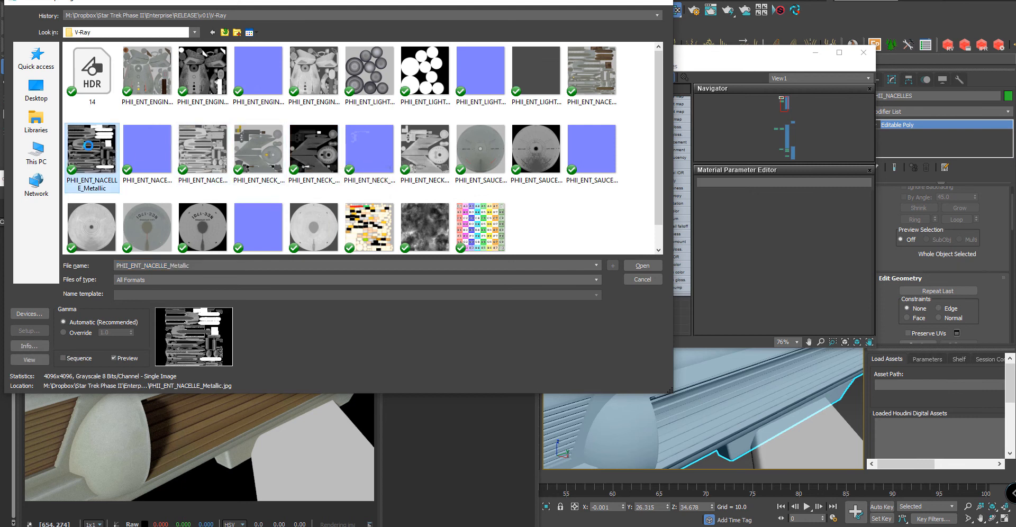
left_click(79, 333)
double_click(95, 156)
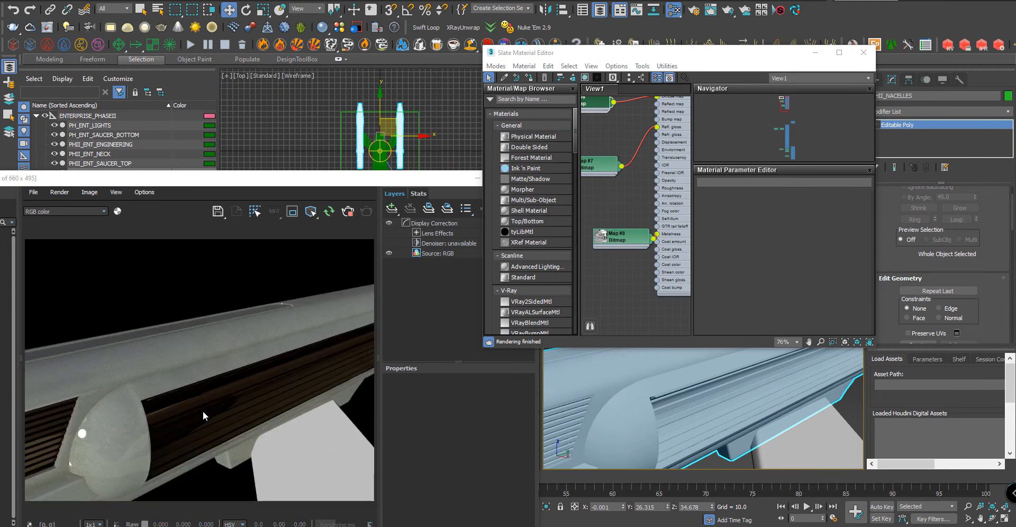
middle_click_drag(668, 421, 718, 322, "alt")
left_click(627, 231)
left_click_drag(627, 230, 587, 221)
Switch the nacelle VRayMtl's BRDF from glossiness to Use roughness
left_click(669, 227)
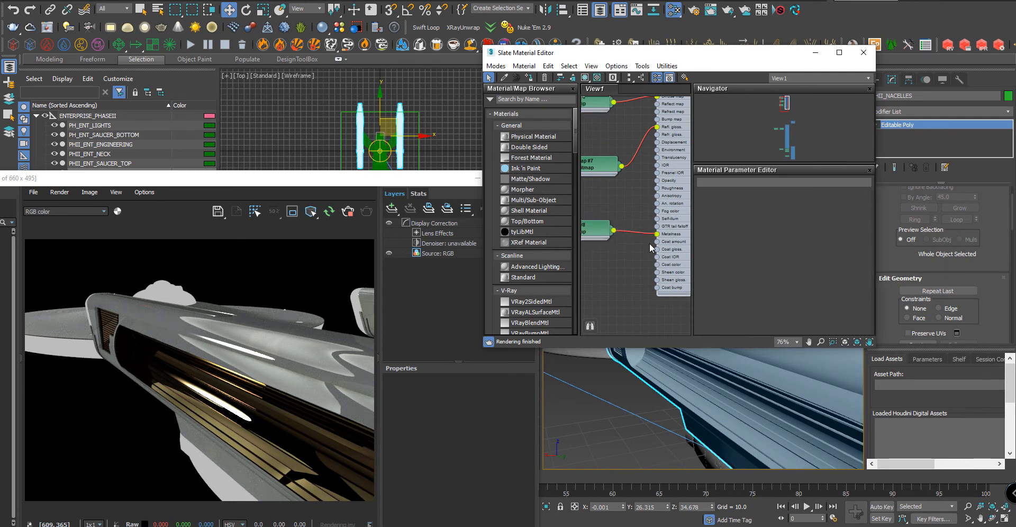
double_click(671, 245)
left_click_drag(725, 290, 721, 66)
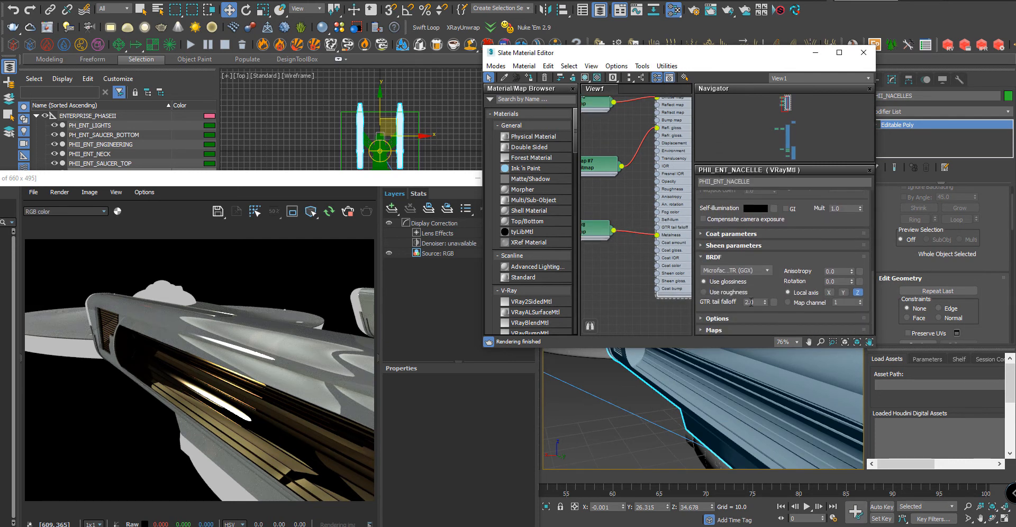
left_click(711, 294)
Set the nacelle material's reflection color to pure white (255, 255, 255) and check both nacelles in the interactive render
scroll(803, 281, "up", 10)
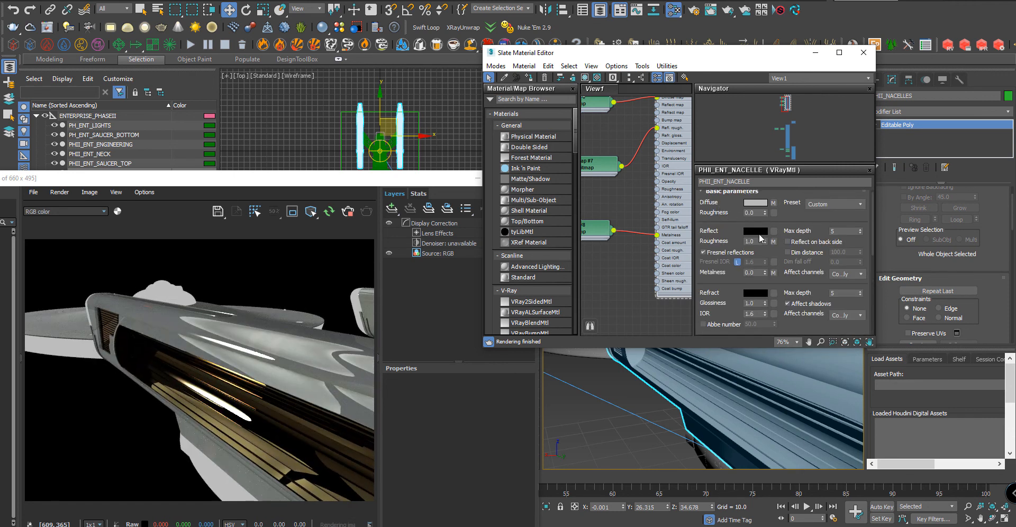
left_click(754, 231)
left_click_drag(312, 68, 313, 127)
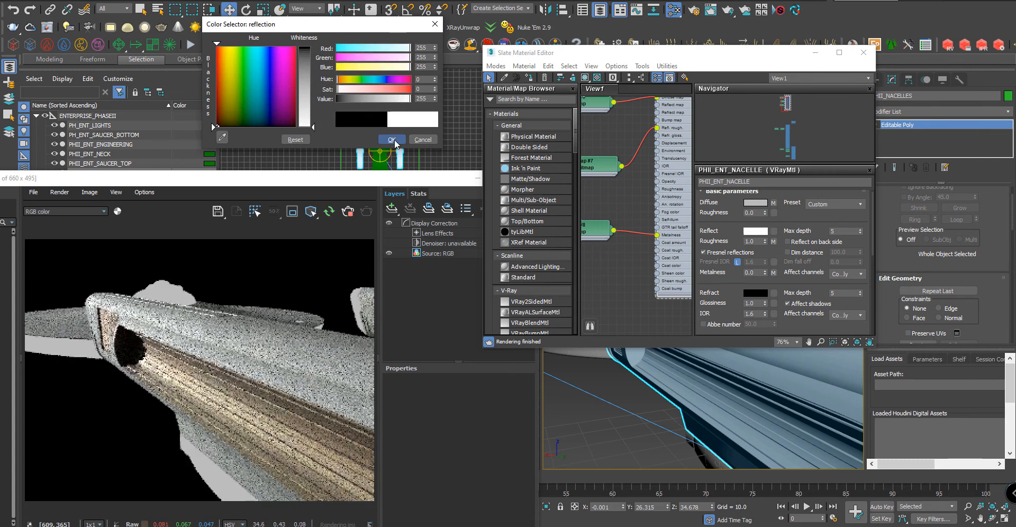
left_click(392, 139)
left_click(610, 405)
scroll(611, 405, "down", 5)
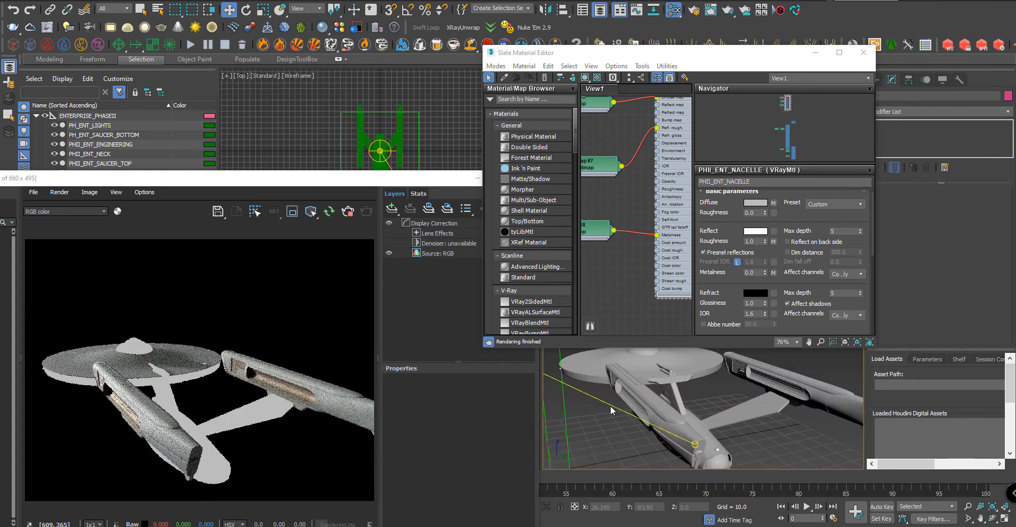
middle_click_drag(664, 394, 754, 385, "alt")
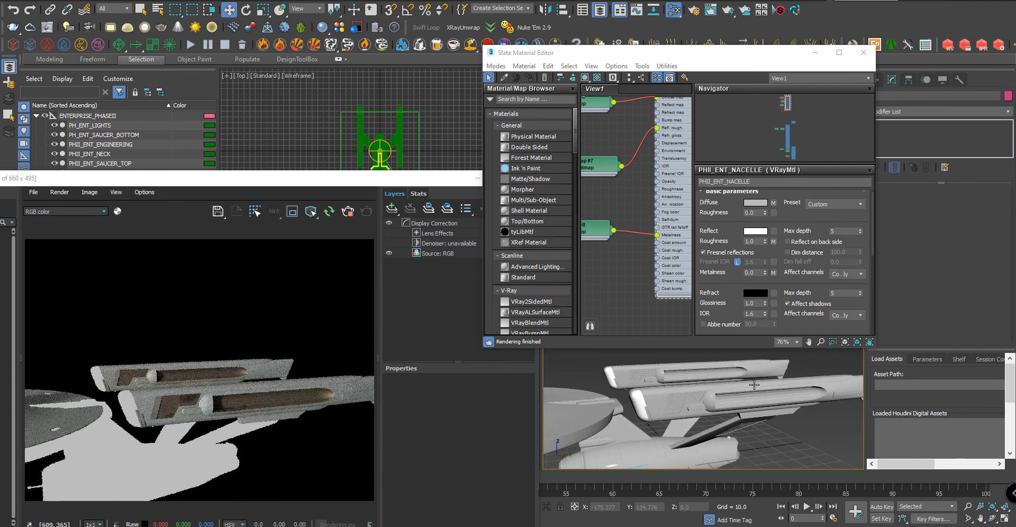
Add a VRayBump2Normal map to the nacelle VRayMtl's bump slot
scroll(622, 167, "down", 3)
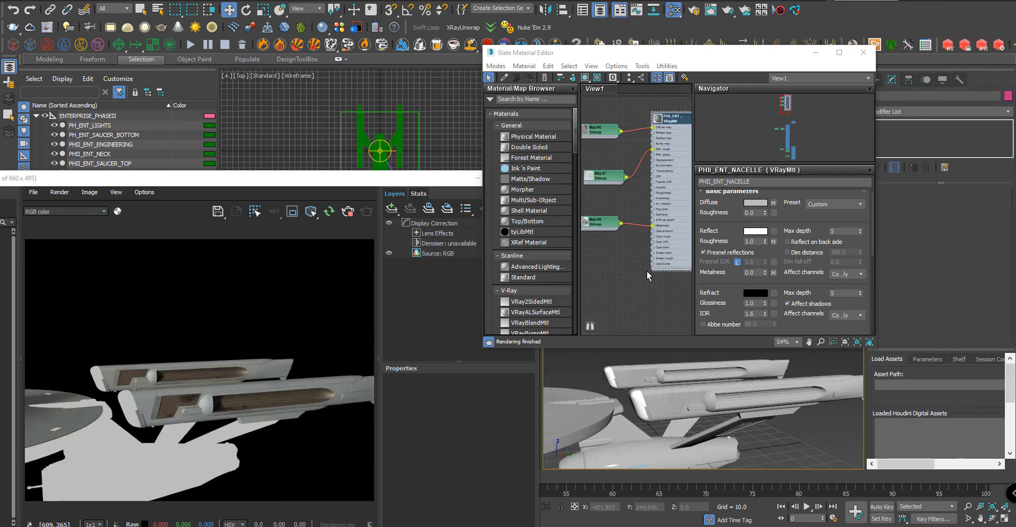
middle_click_drag(642, 156, 660, 268)
scroll(659, 269, "up", 3)
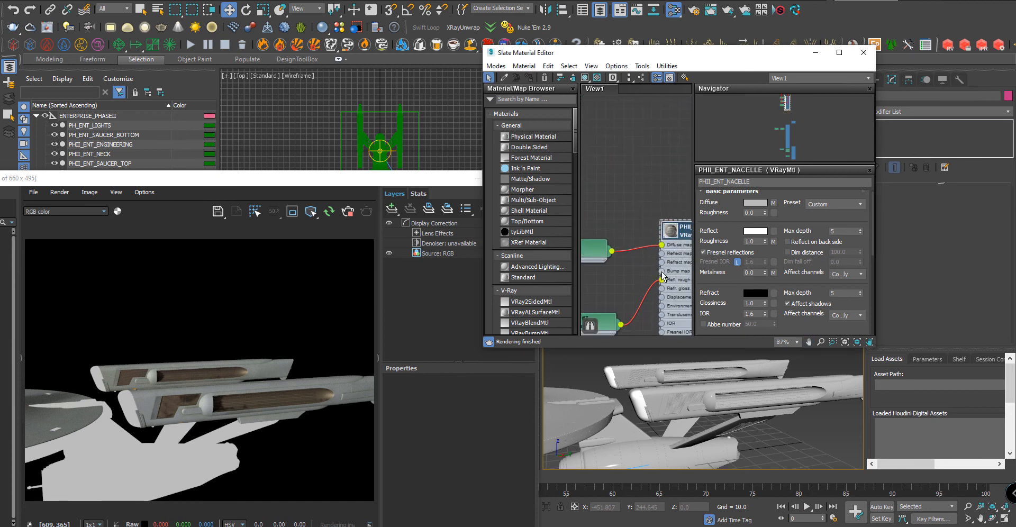
left_click_drag(662, 271, 617, 278)
mouse_move(649, 285)
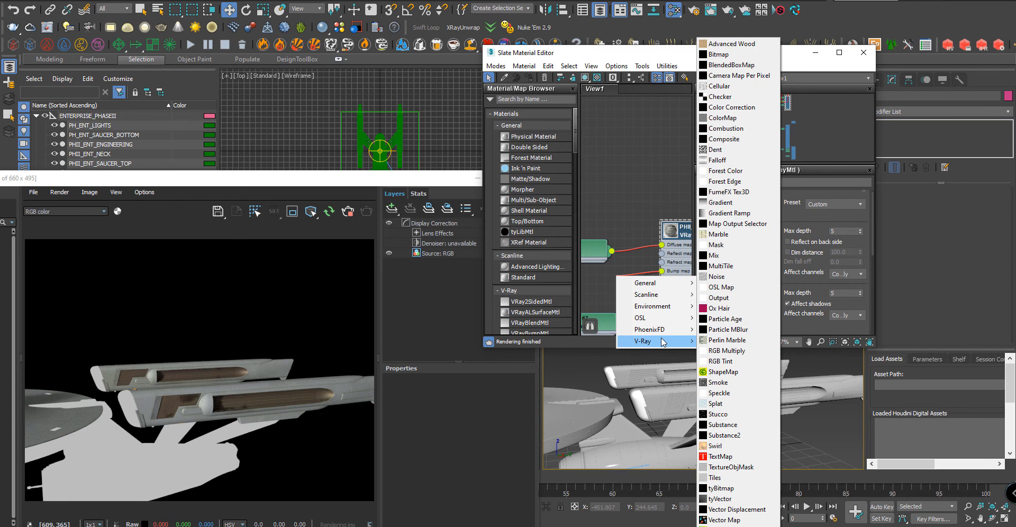
mouse_move(664, 342)
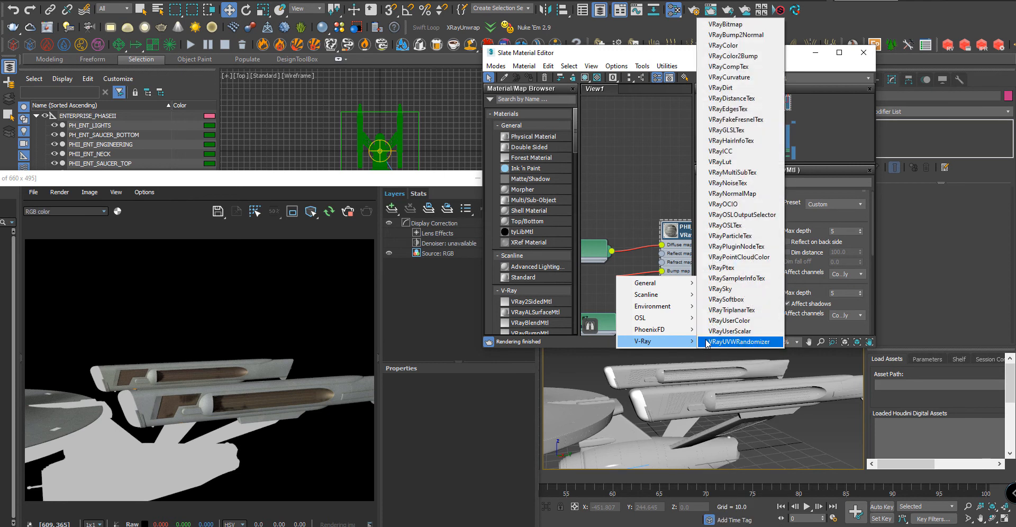
left_click(736, 34)
Load the PHII_ENT_NACELLE_Normal bitmap into the map input of the nacelle's VRayBump2Normal node
middle_click_drag(591, 292, 647, 272)
left_click_drag(634, 269, 612, 267)
mouse_move(635, 268)
left_click(732, 73)
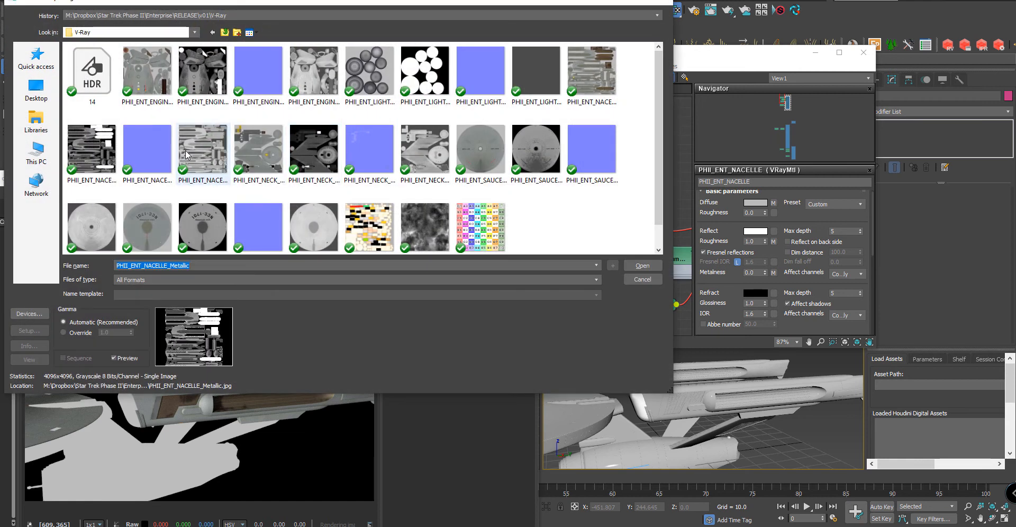
left_click(147, 153)
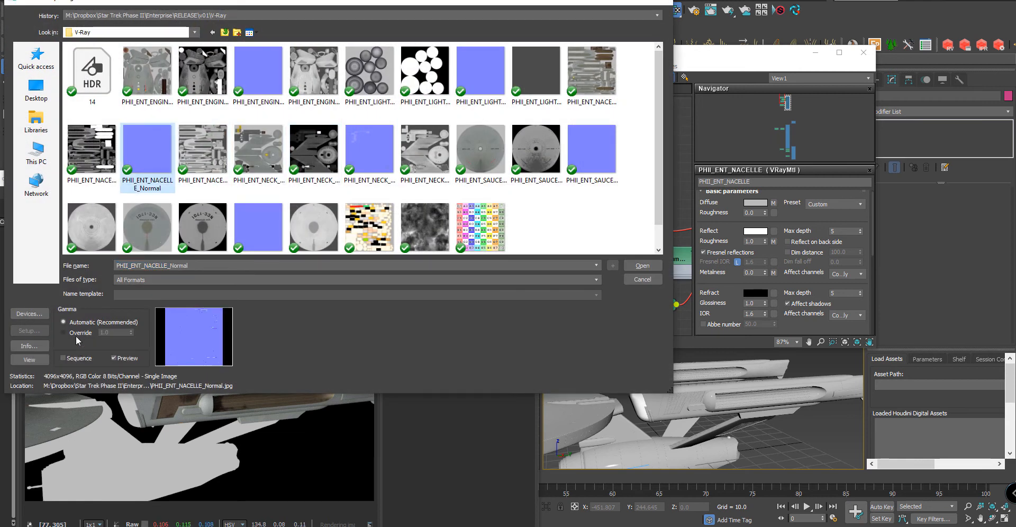
double_click(149, 144)
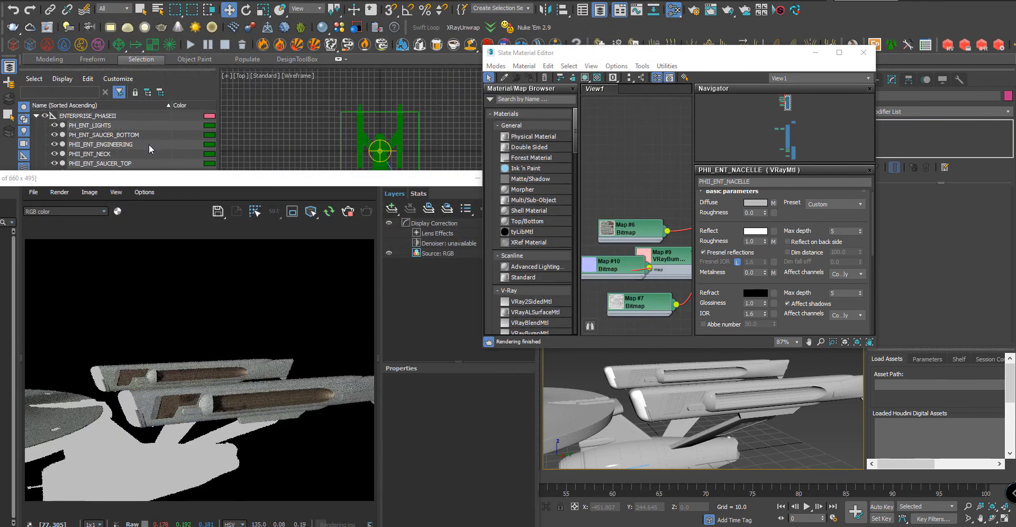
Set the nacelle material's bump map amount to 100 and review the whole ship in the V-Ray Frame Buffer
middle_click_drag(666, 267, 559, 250)
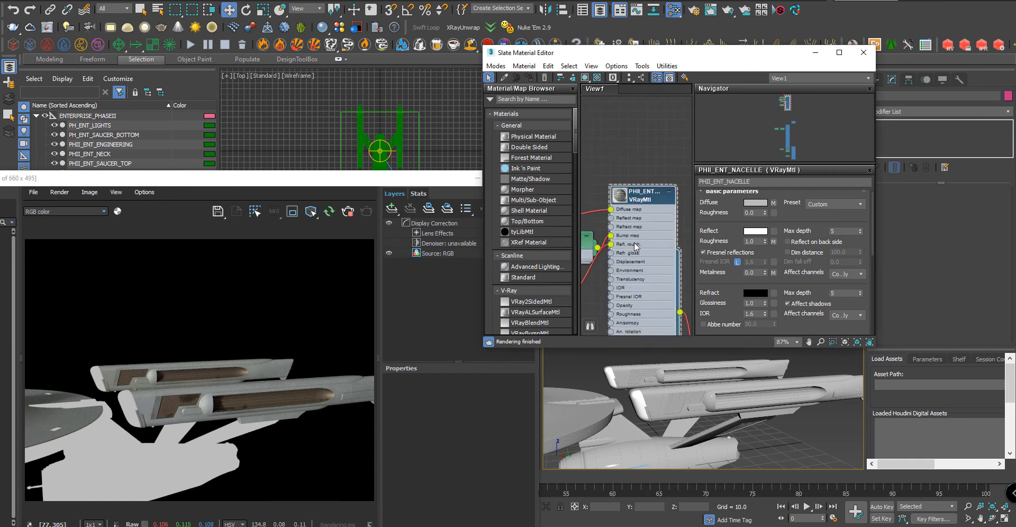
left_click_drag(873, 231, 875, 313)
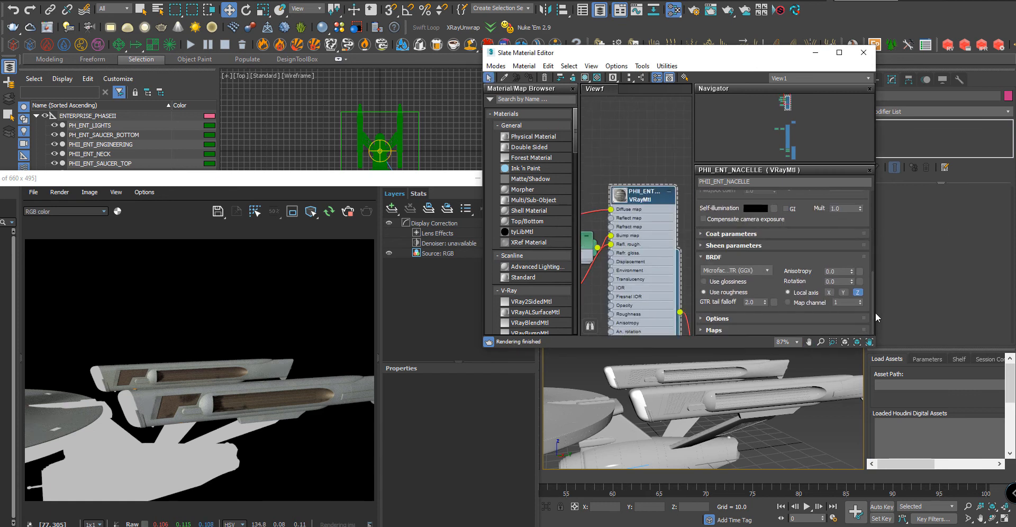
left_click(724, 329)
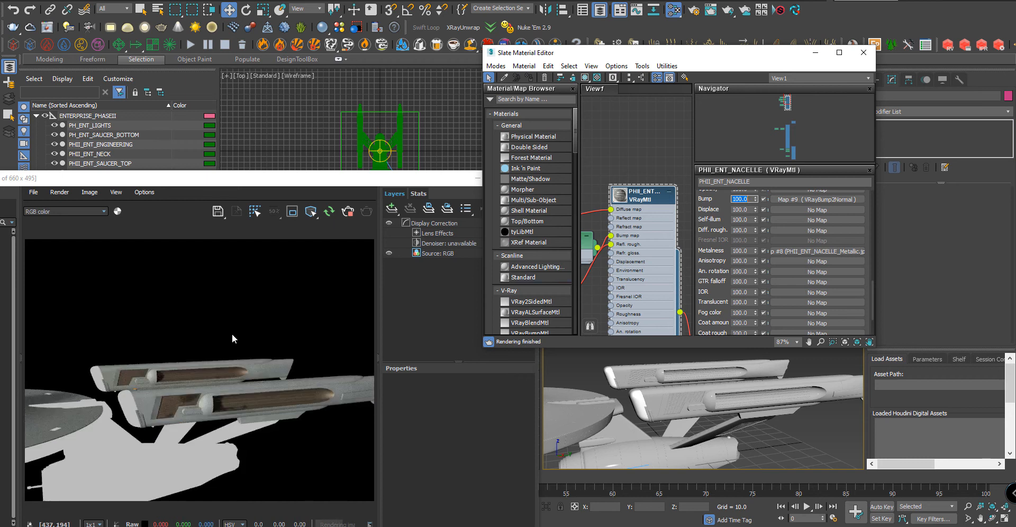
scroll(683, 378, "down", 3)
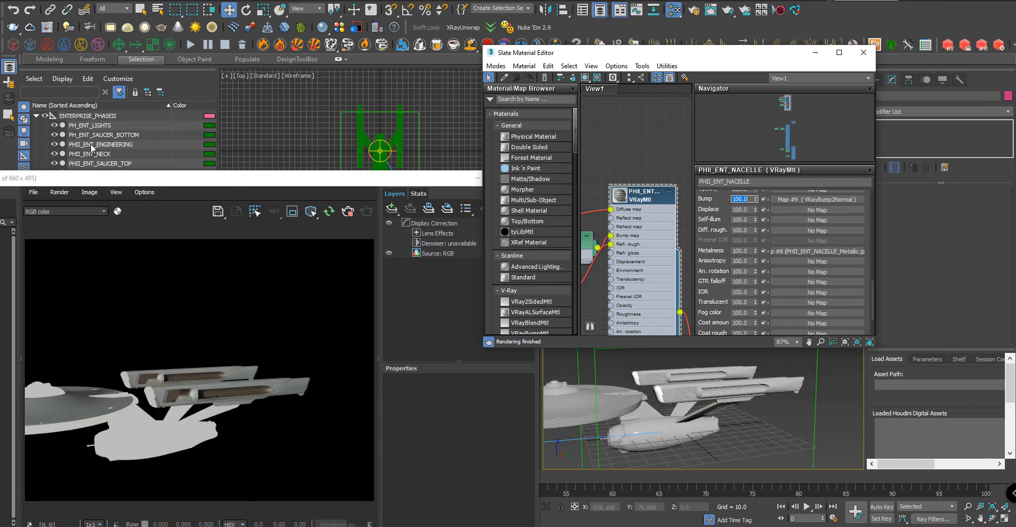
middle_click_drag(643, 410, 725, 397, "alt")
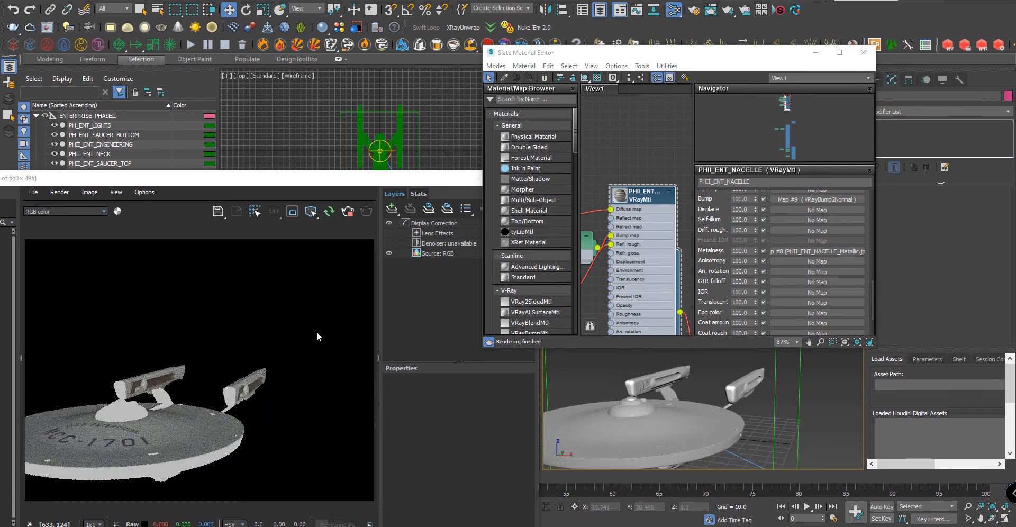
left_click_drag(60, 183, 144, 179)
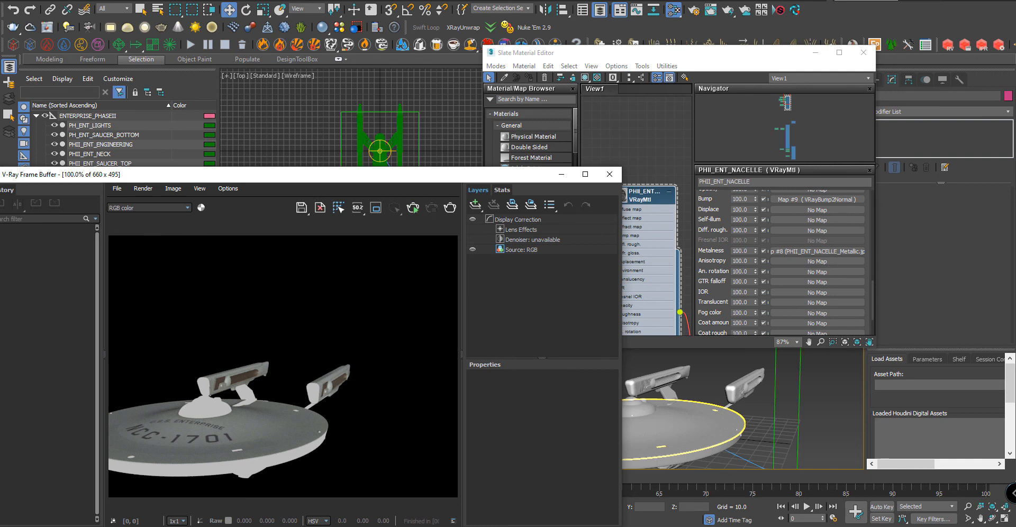
Open the finished scene ENT_PHASEII_VRAY_v01 from the release's V-Ray folder
left_click(13, 0)
mouse_move(101, 48)
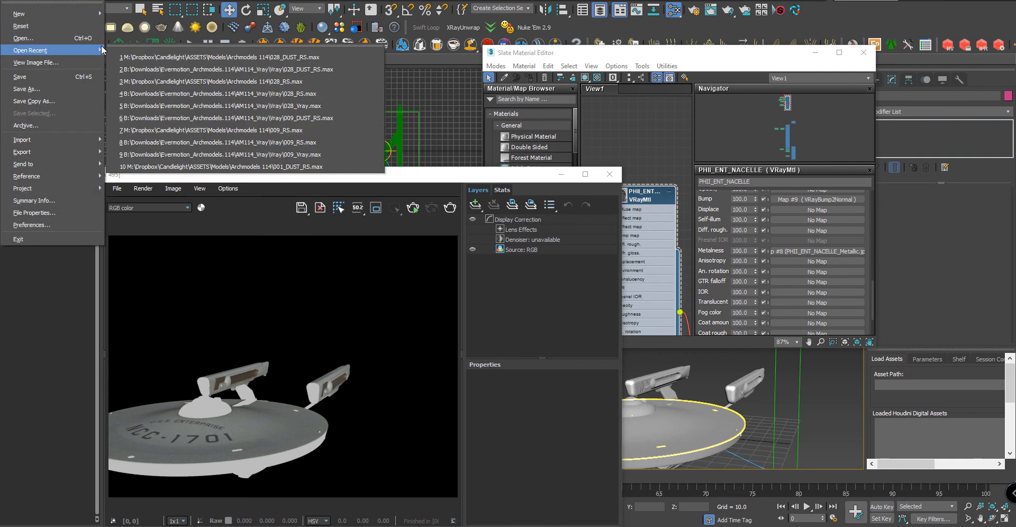
left_click(71, 34)
left_click(494, 269)
left_click(207, 15)
left_click(195, 46)
left_click(86, 74)
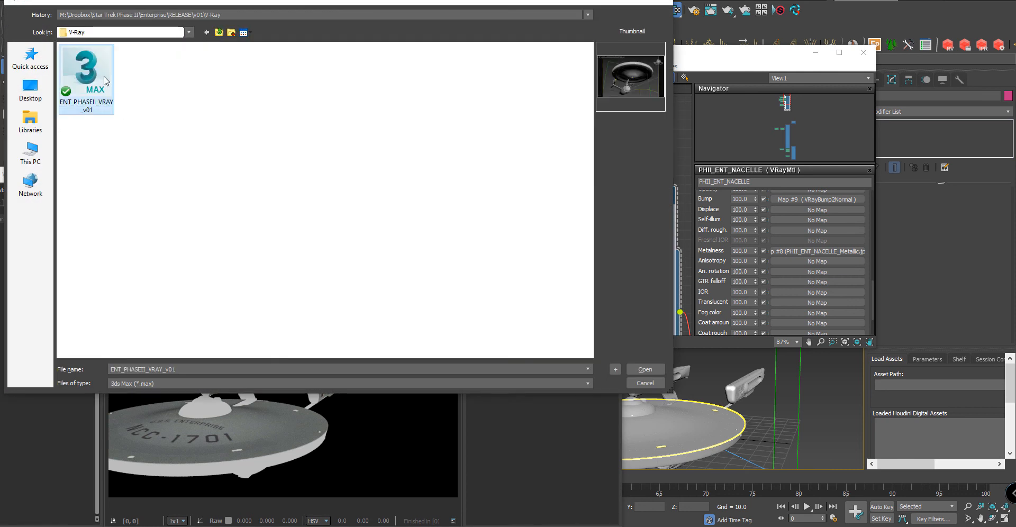
left_click(645, 369)
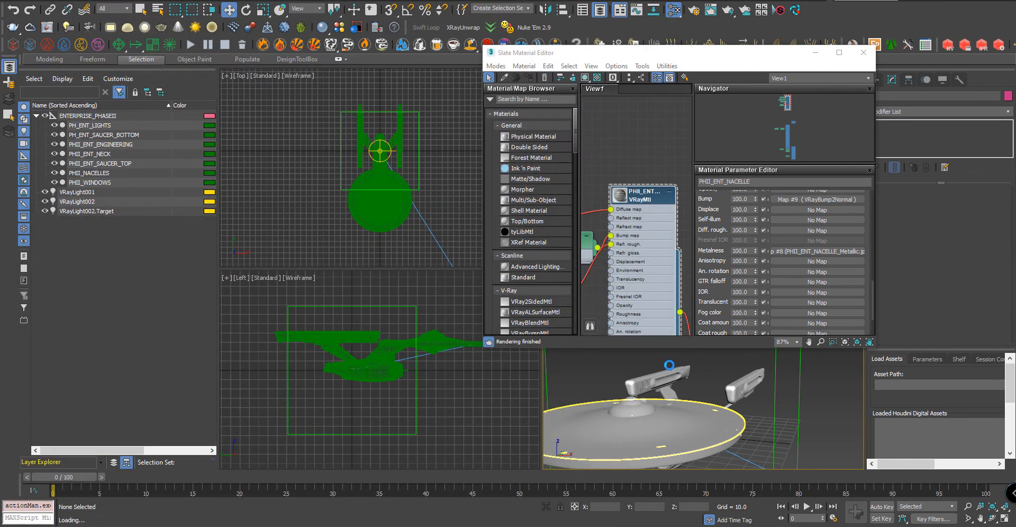
left_click(507, 308)
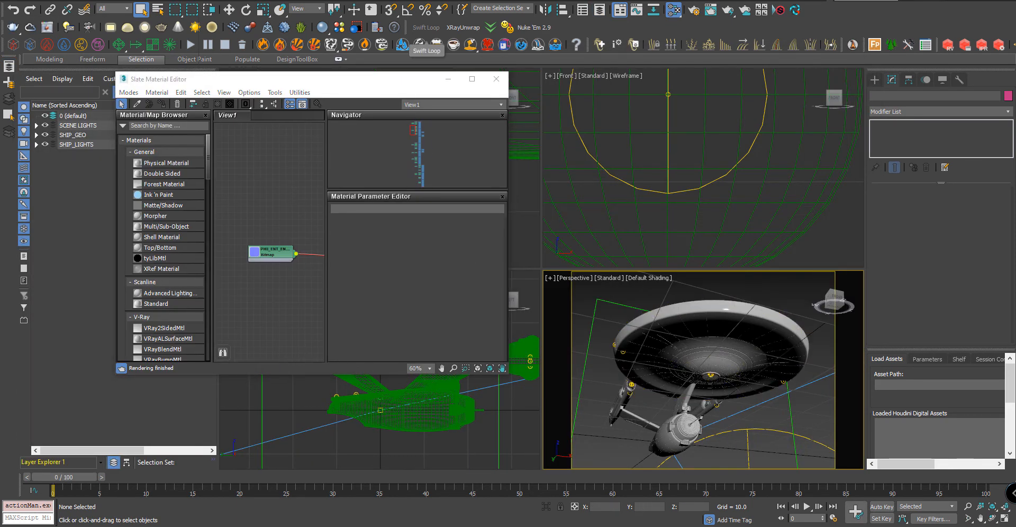
Render the finished Enterprise scene's Perspective view with V-Ray
left_click(320, 1)
left_click(335, 18)
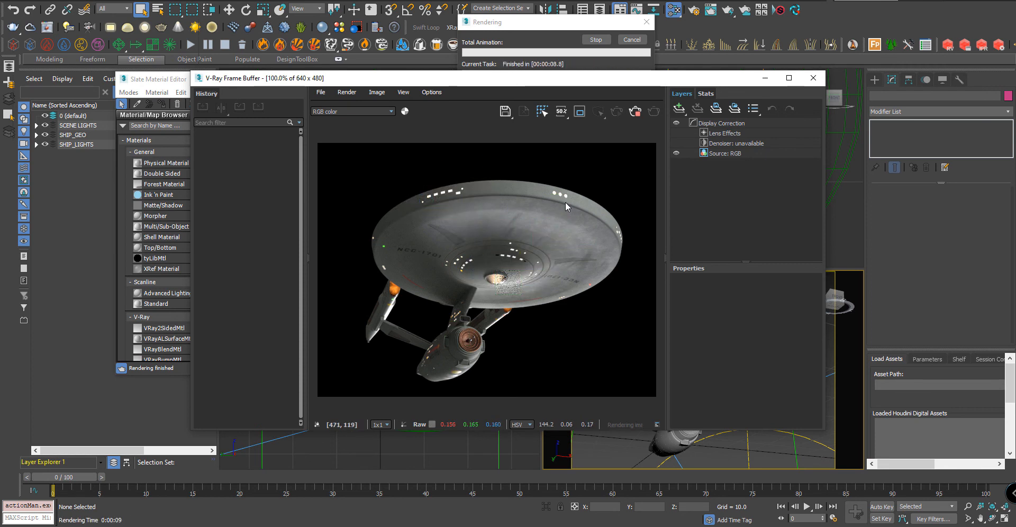
Start a V-Ray interactive render with the frame buffer beside the Perspective view, and view the ship nearly level with the saucer's edge
left_click_drag(481, 85, 256, 70)
left_click(391, 97)
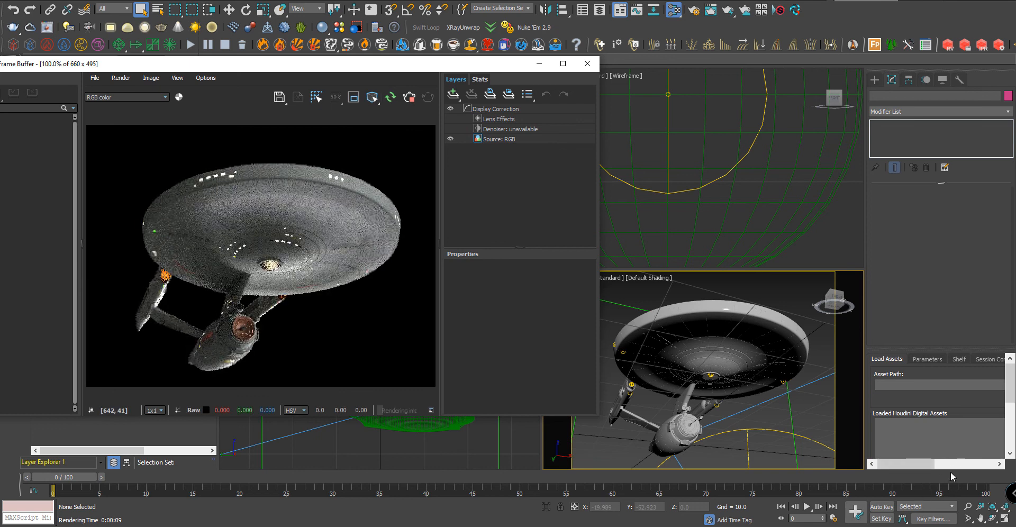
left_click(997, 520)
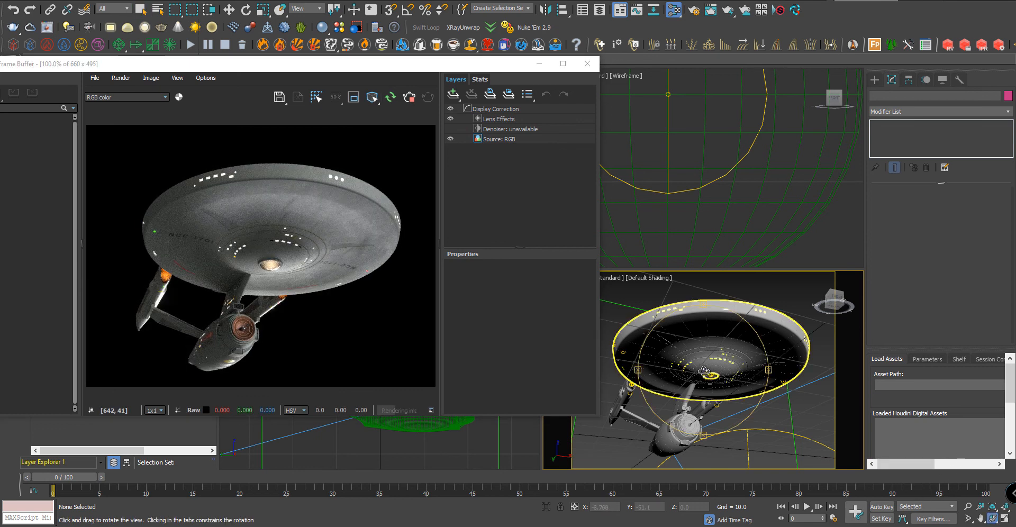
mouse_move(671, 354)
left_mouse_down()
mouse_move(691, 386)
mouse_move(680, 353)
left_mouse_up()
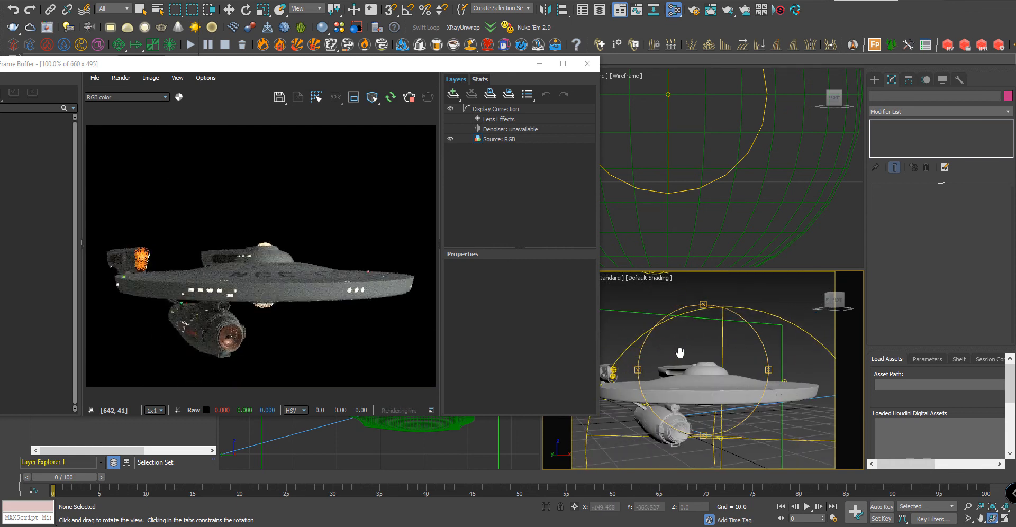
Select the saucer bottom as the orbit focus and examine the interactively rendered ship from above and behind the nacelles
left_click(231, 10)
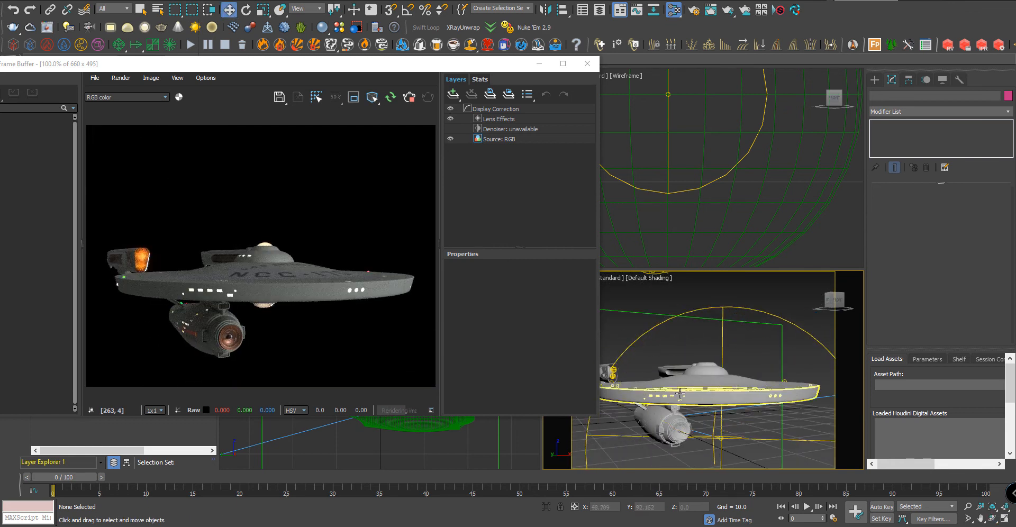
left_click(680, 394)
middle_click_drag(680, 393, 597, 342, "alt")
middle_click_drag(676, 412, 672, 388, "alt")
middle_click_drag(725, 384, 704, 385, "alt")
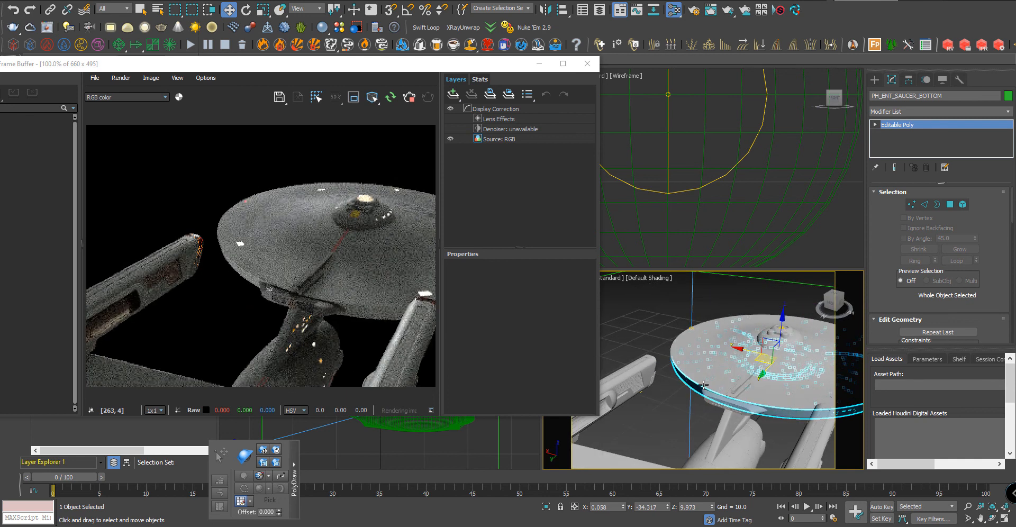
middle_click_drag(693, 405, 668, 383, "alt")
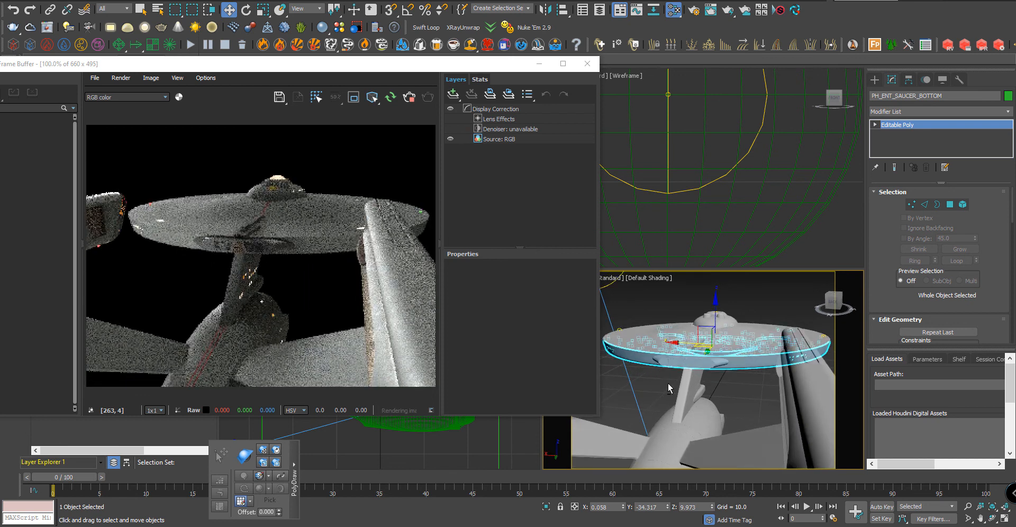